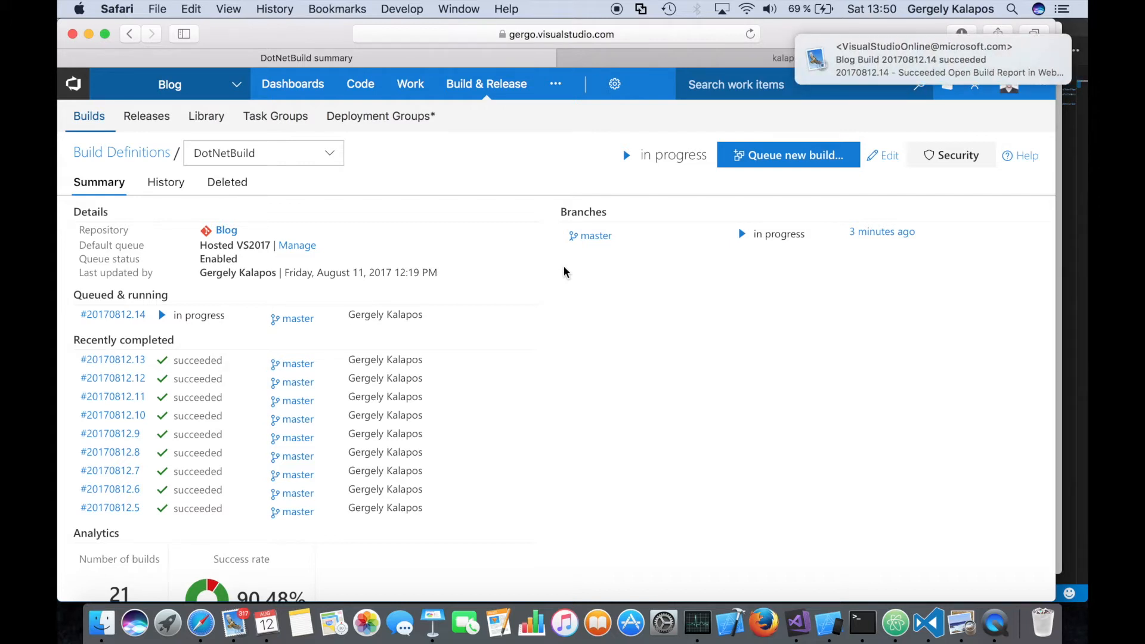
- Open the Blog project's overview dashboard and check the Prod environment's deployment status
mouse_move(477, 76)
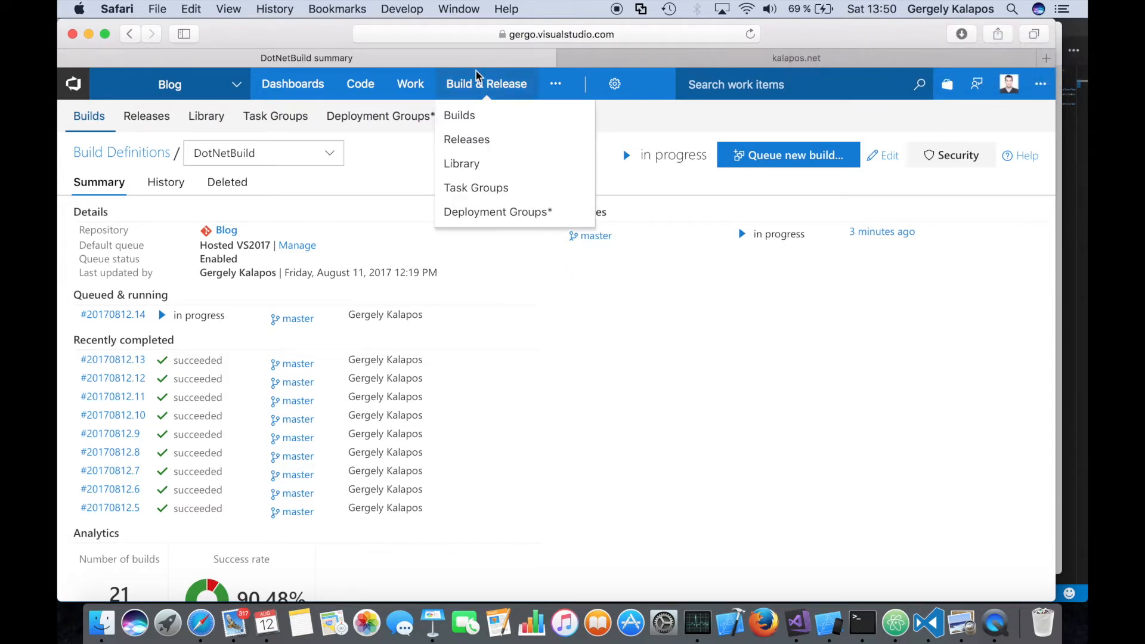
click(293, 84)
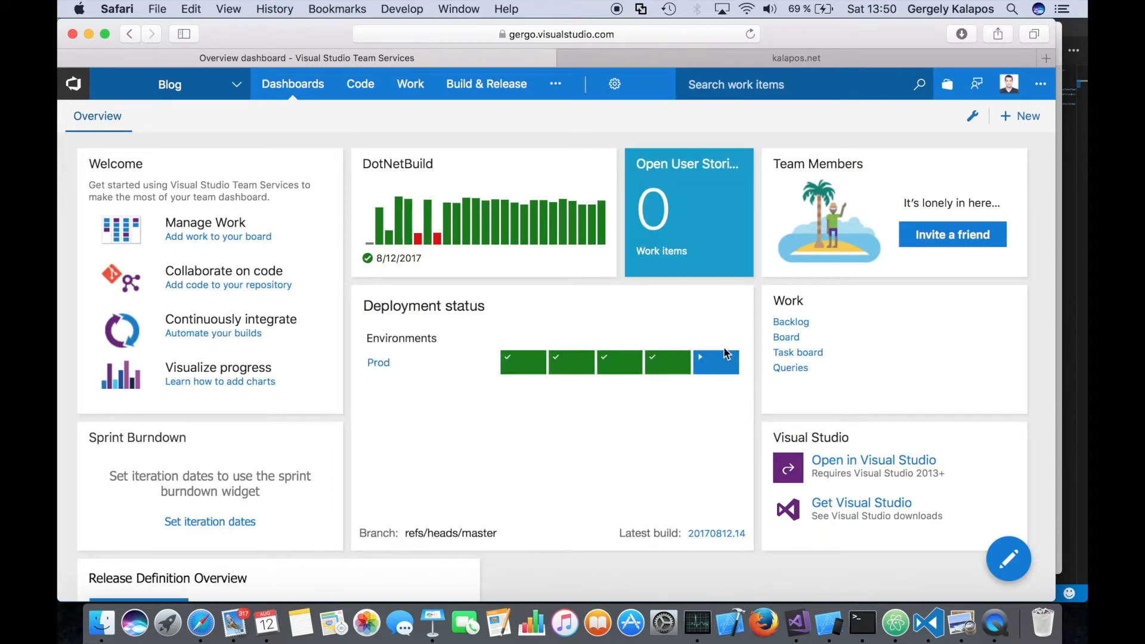
mouse_move(717, 369)
- Reload the deployed kalapos.net site and examine its main heading
click(746, 54)
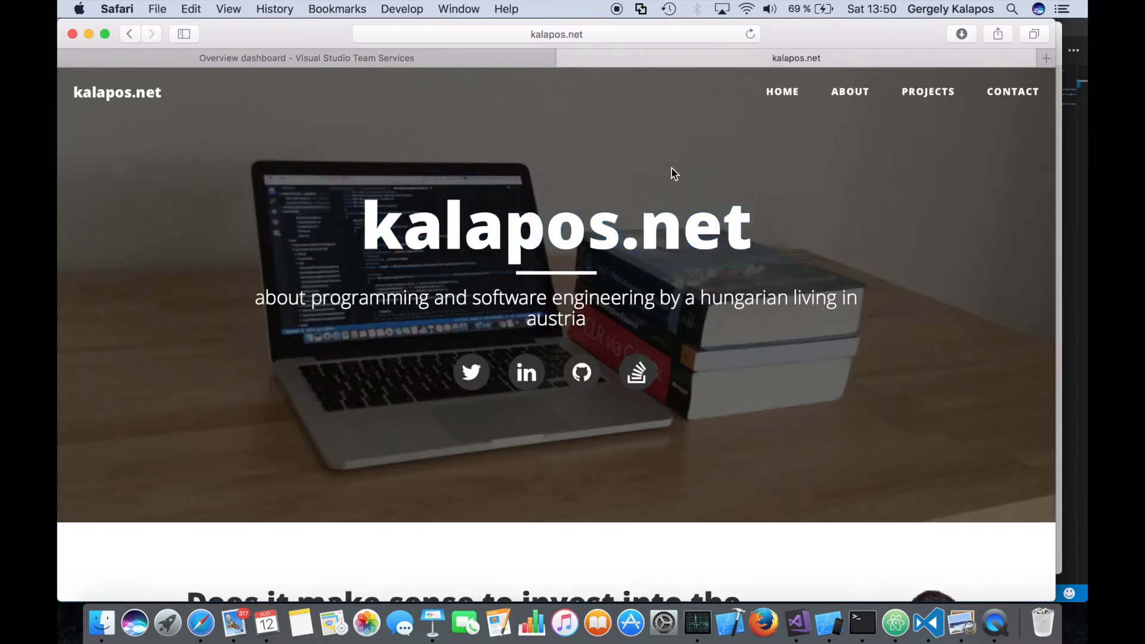
click(750, 34)
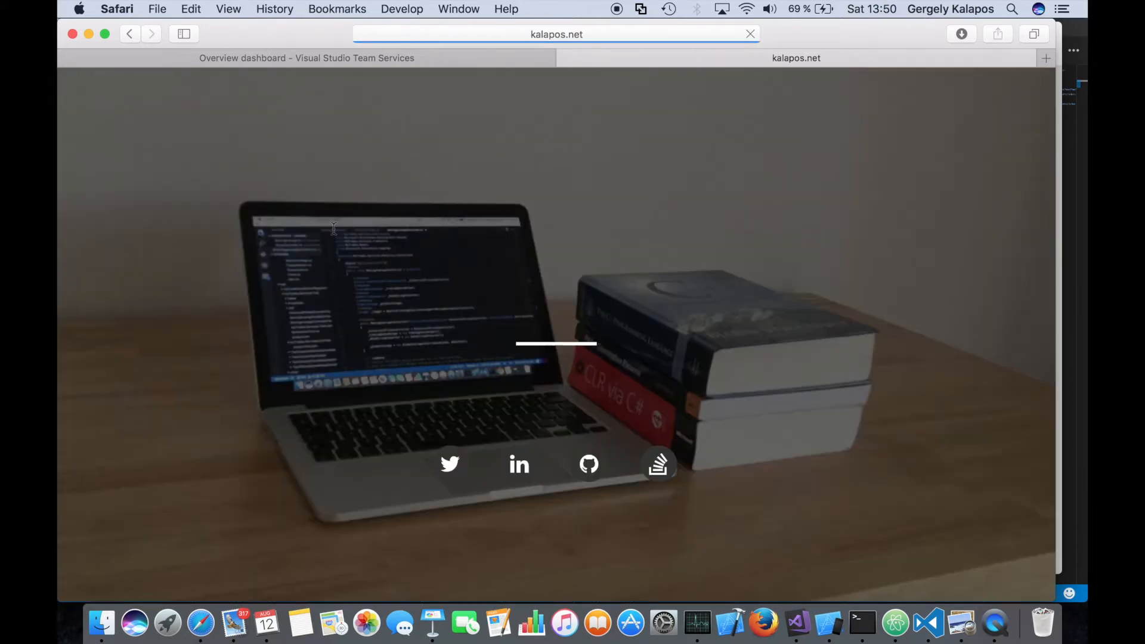
drag(336, 228, 666, 276)
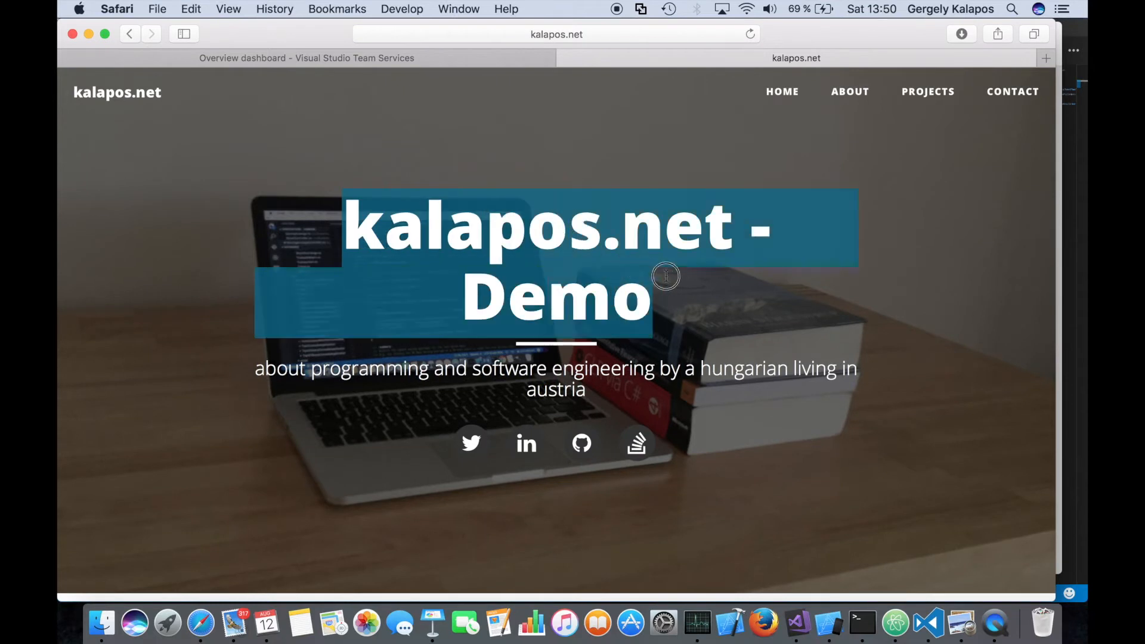
click(575, 302)
drag(455, 289, 672, 306)
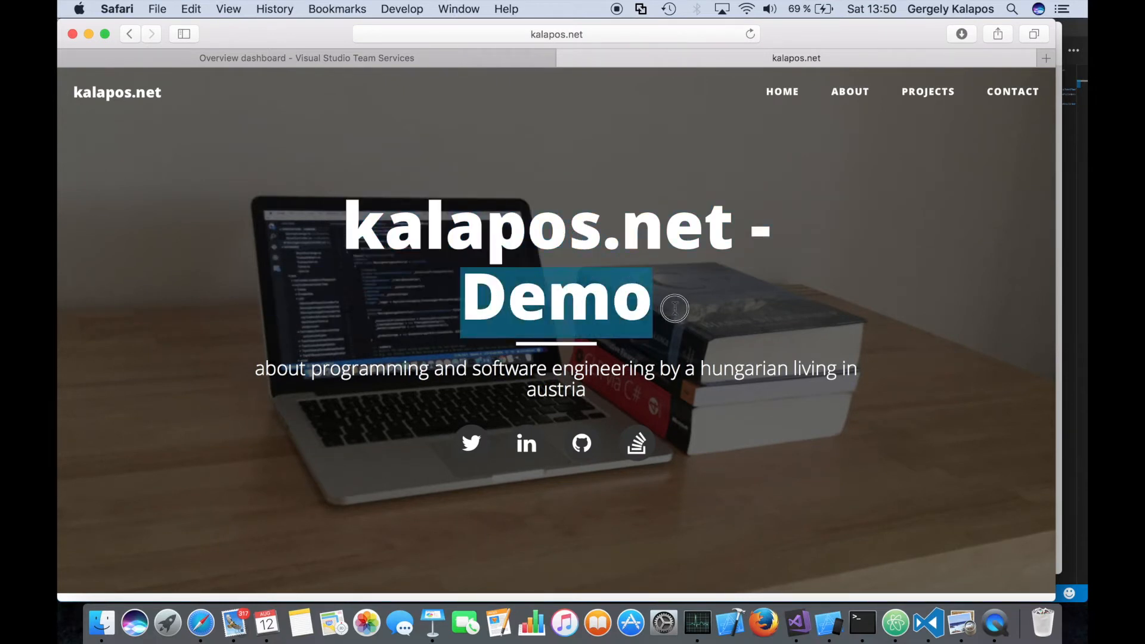
click(659, 302)
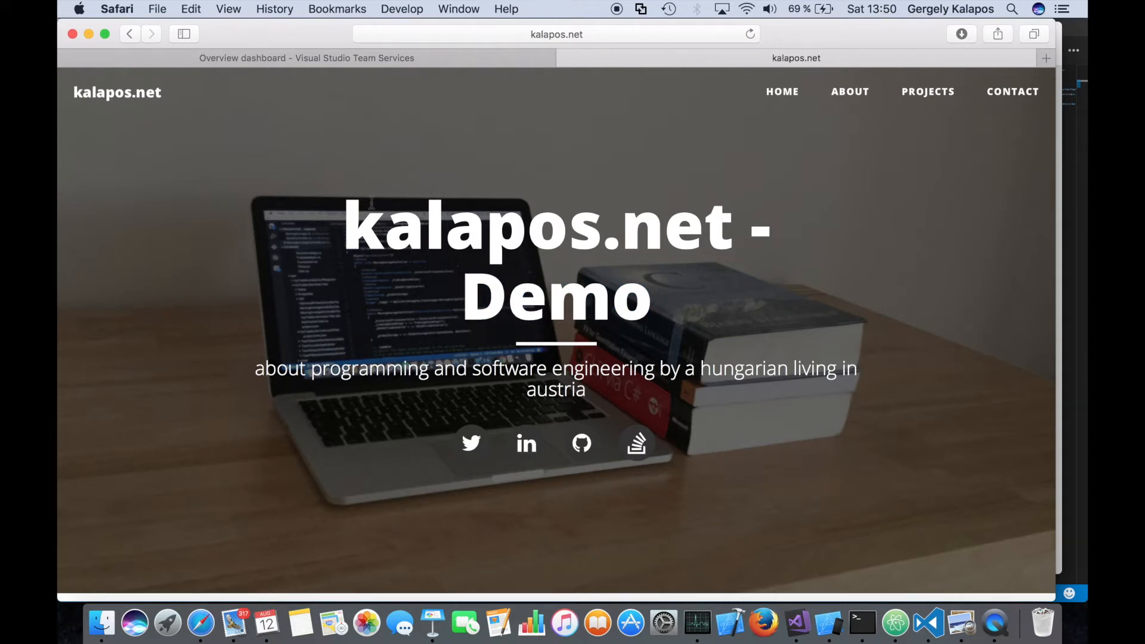
drag(335, 226, 766, 239)
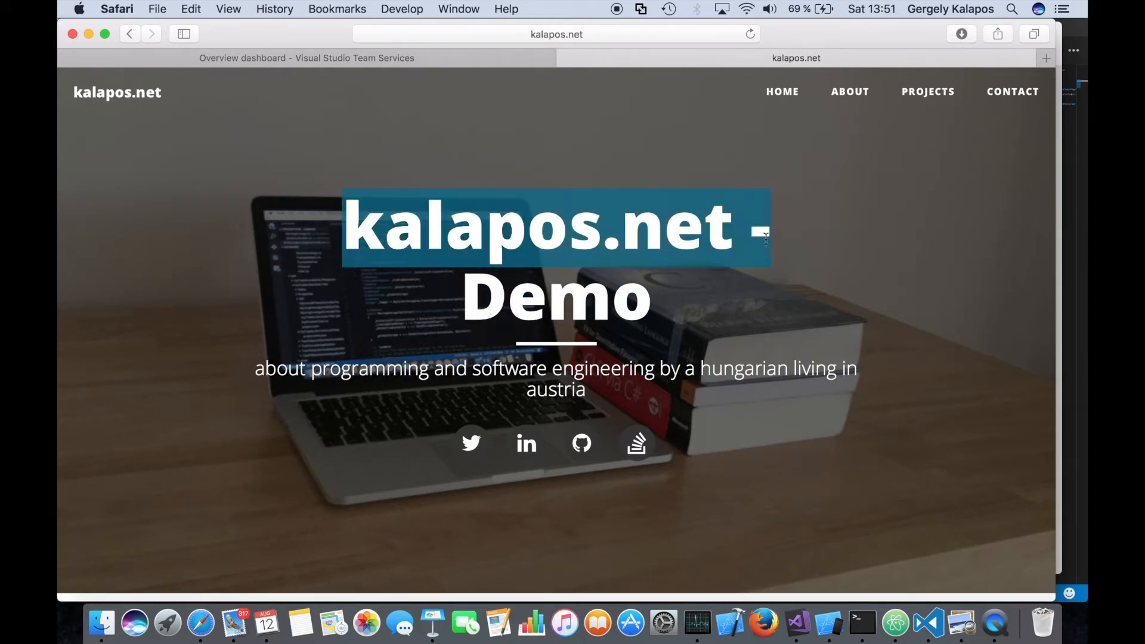
click(493, 301)
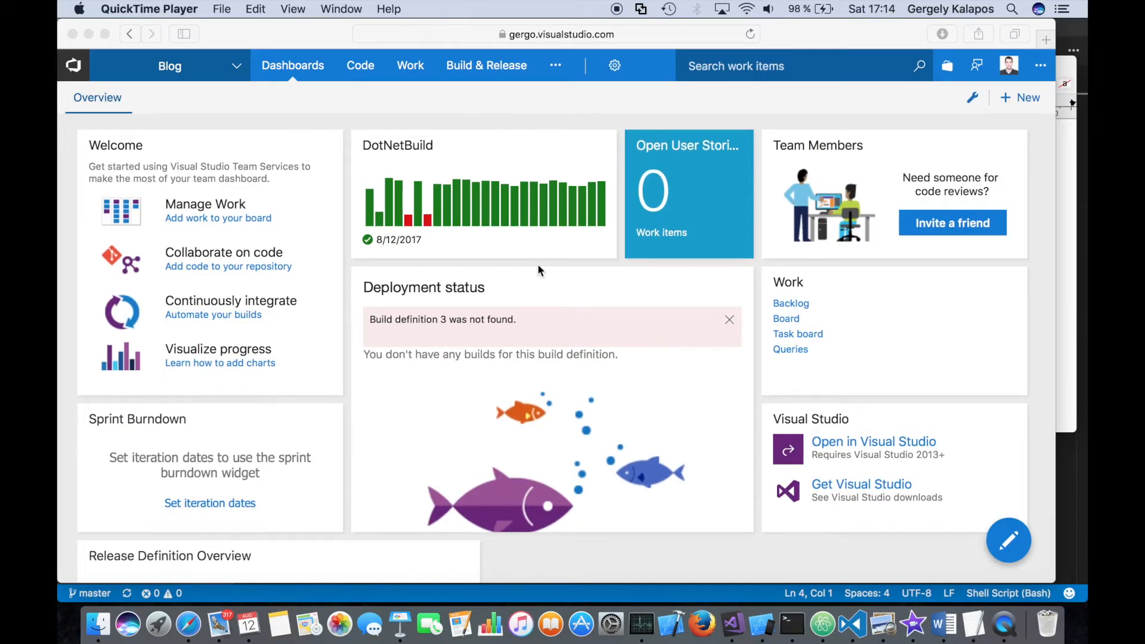
scroll(538, 270, down, 5)
scroll(534, 275, up, 5)
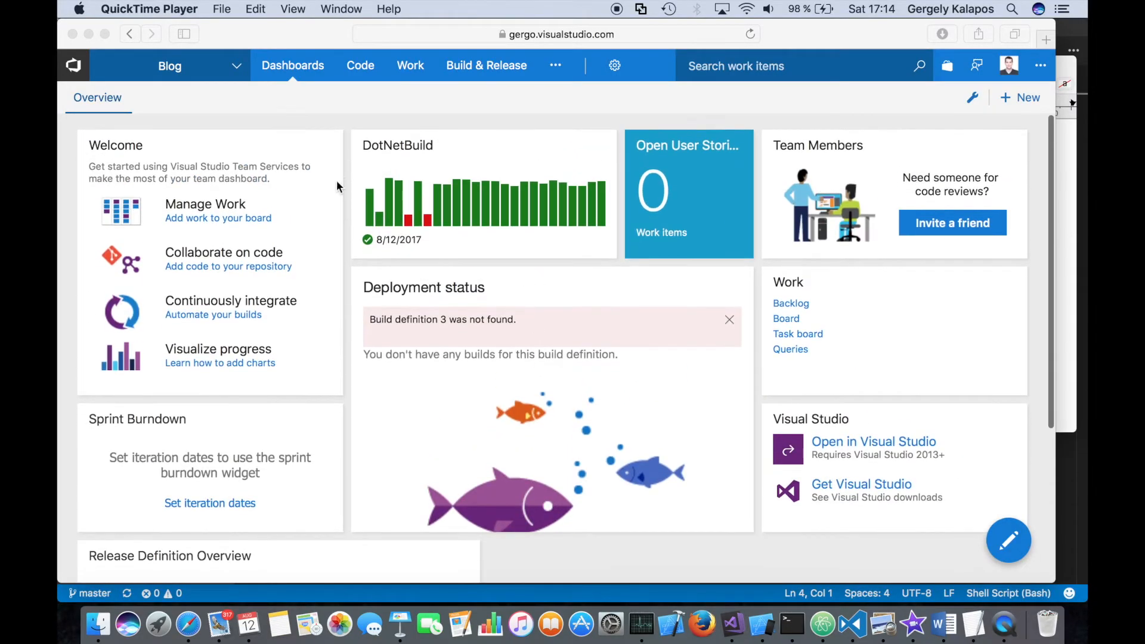
click(397, 128)
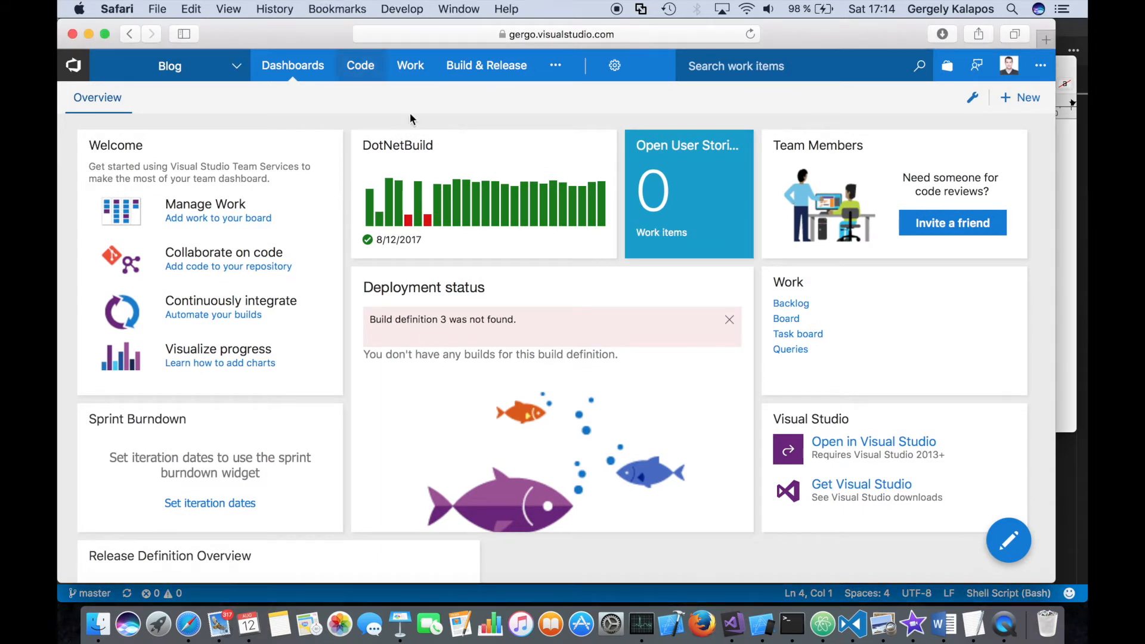
- Switch to Preview and examine the Build and Release stages in the Pipeline.pdf diagram
mouse_move(464, 79)
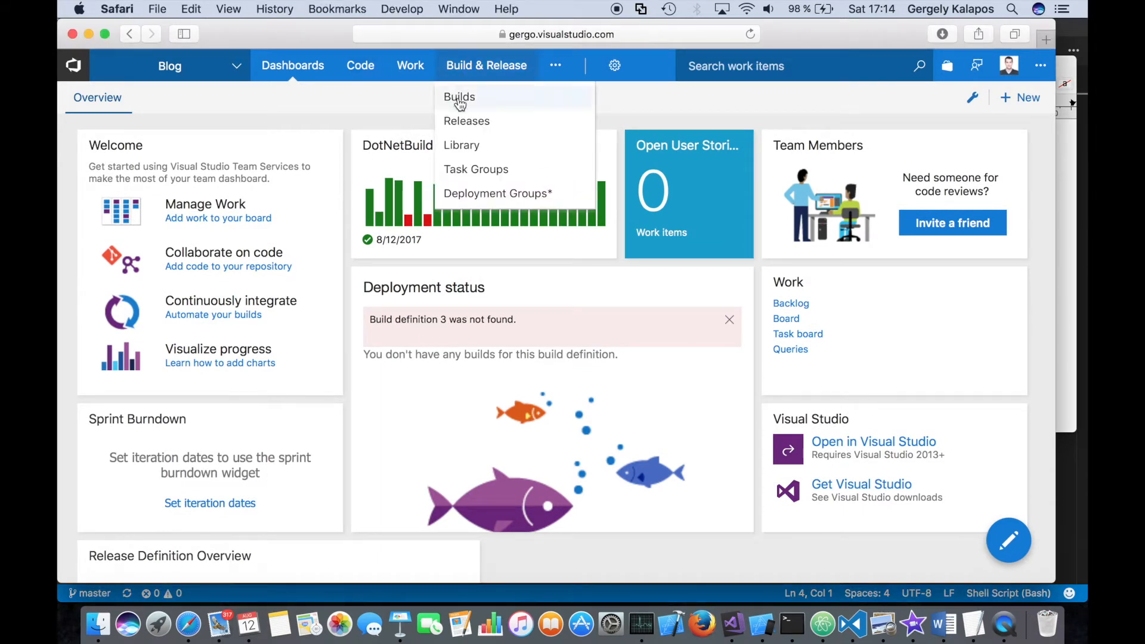
click(881, 626)
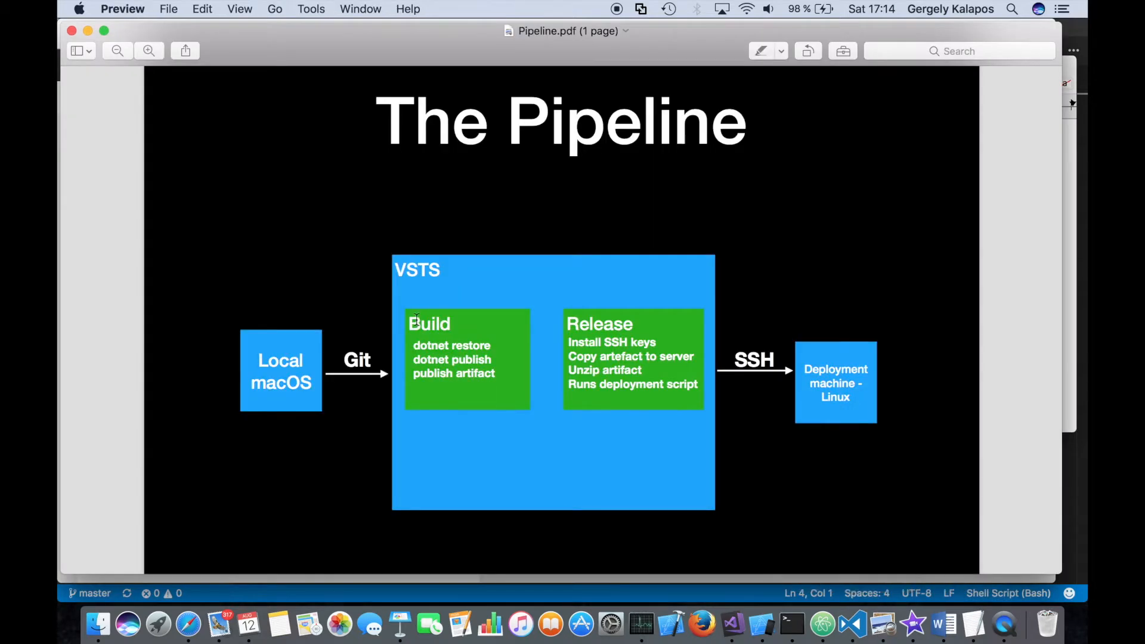
drag(416, 321, 483, 326)
drag(567, 326, 612, 322)
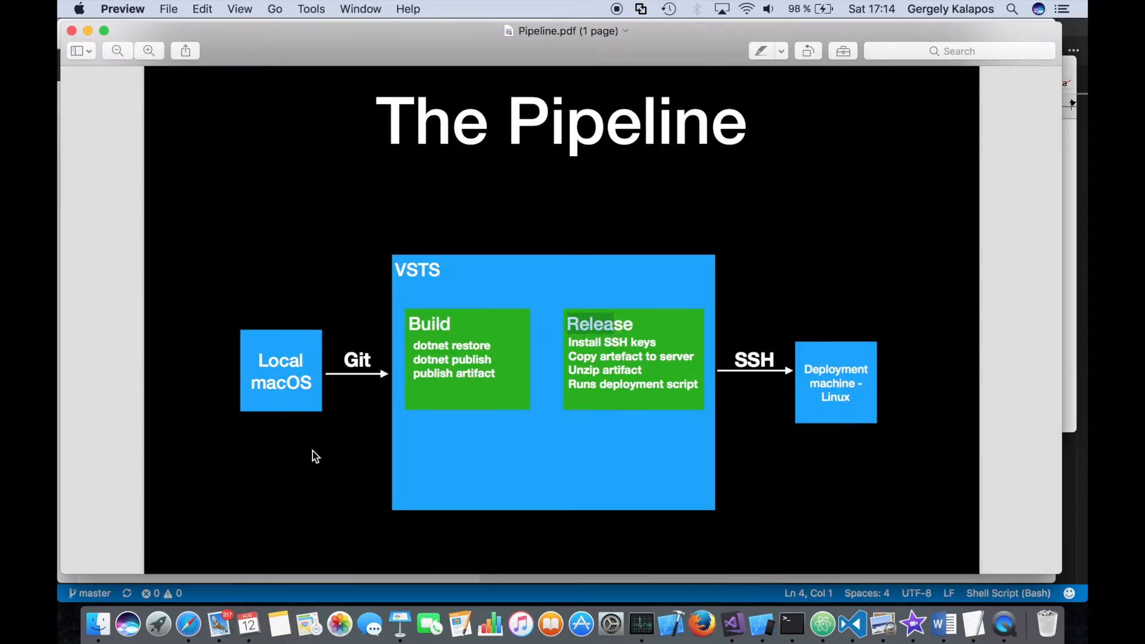
- Switch back to Safari and start a new build definition in the Blog project
click(188, 624)
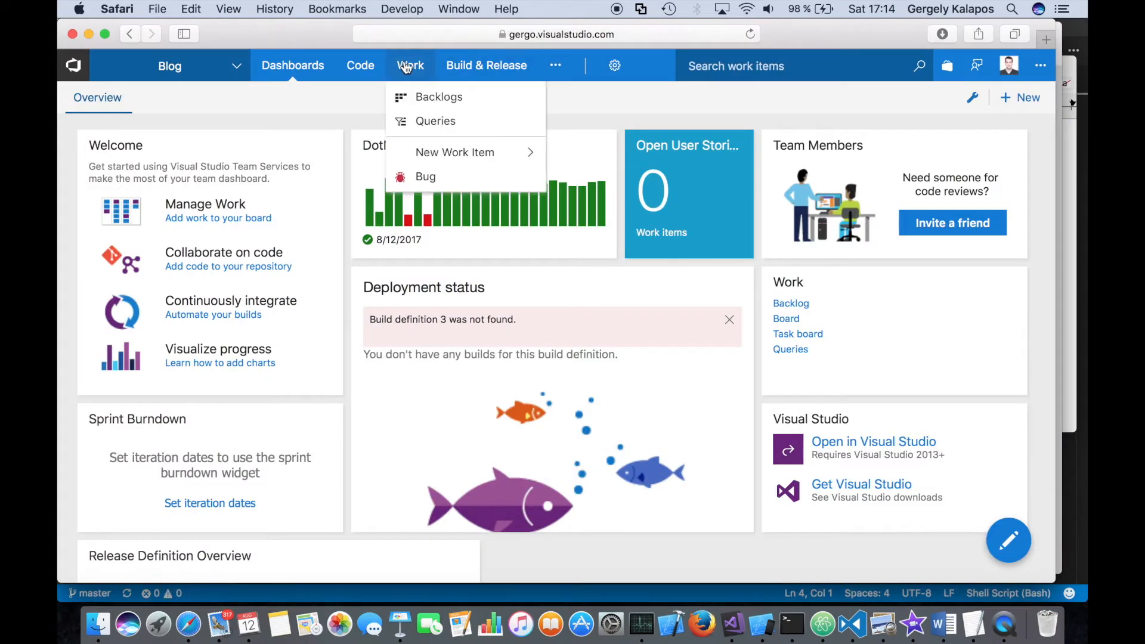
mouse_move(471, 65)
click(471, 100)
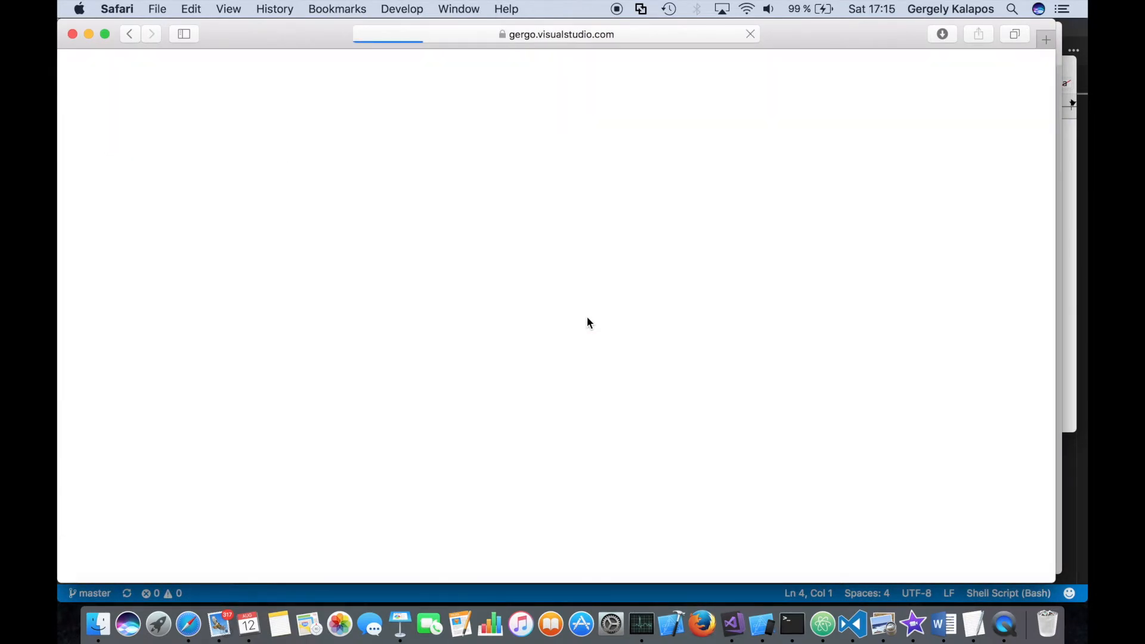
click(314, 292)
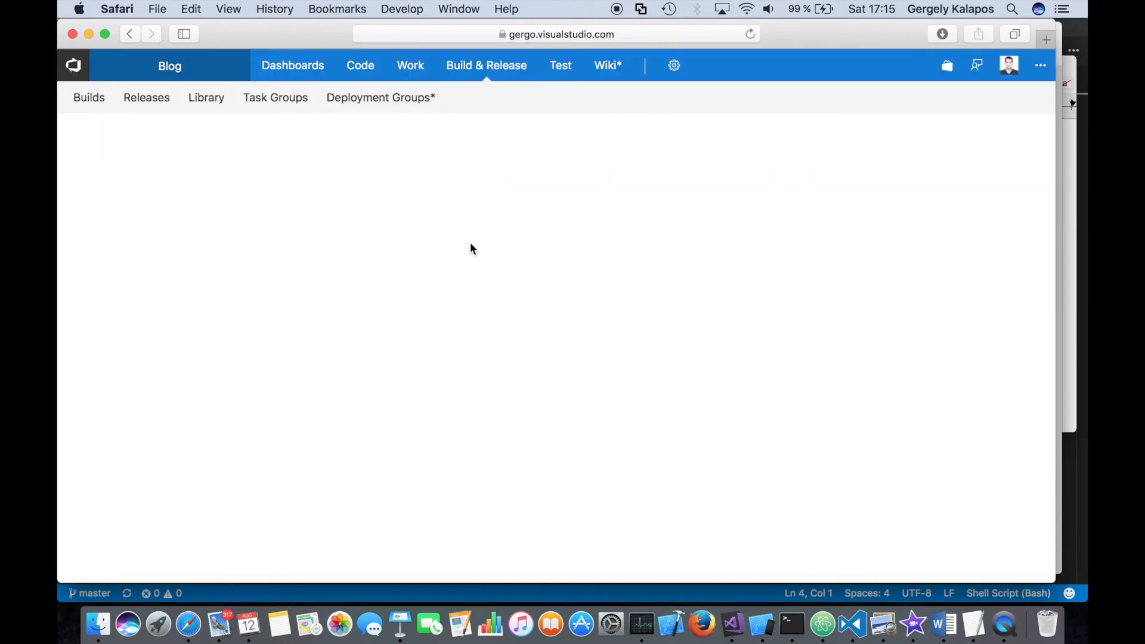
- Search the build templates for "asp" and apply the ASP.NET Core template
click(922, 152)
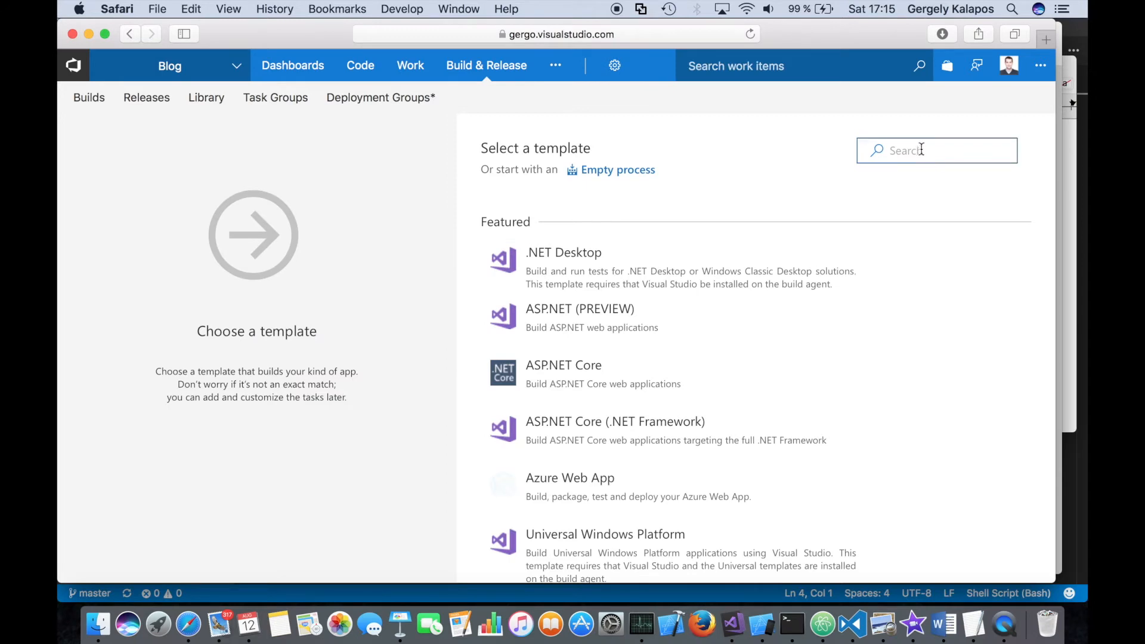
text(asp)
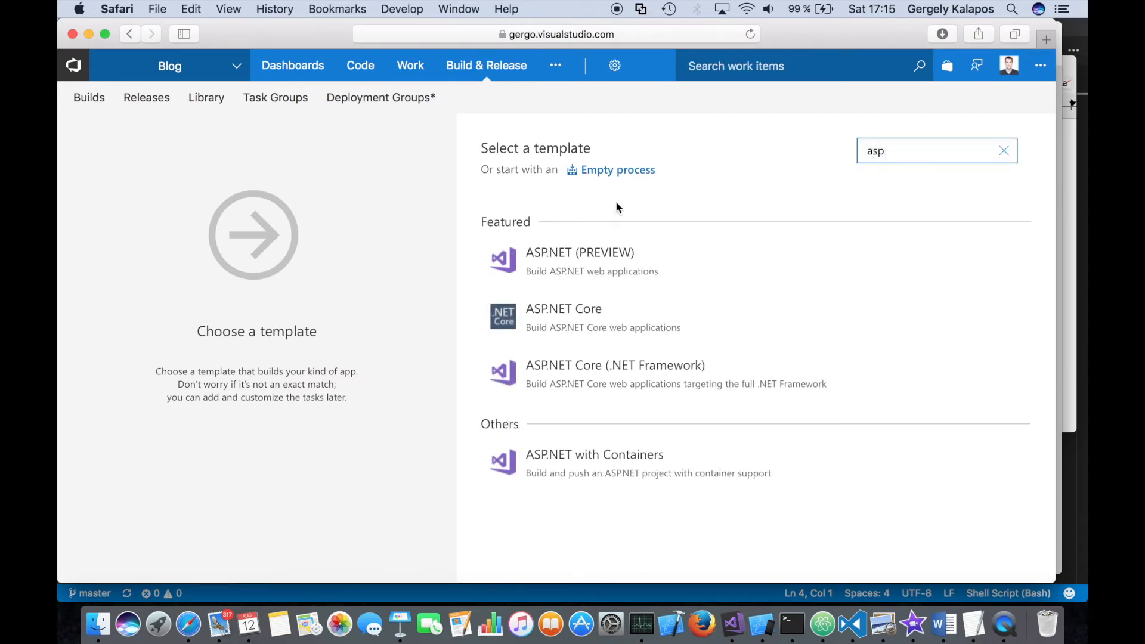
mouse_move(690, 333)
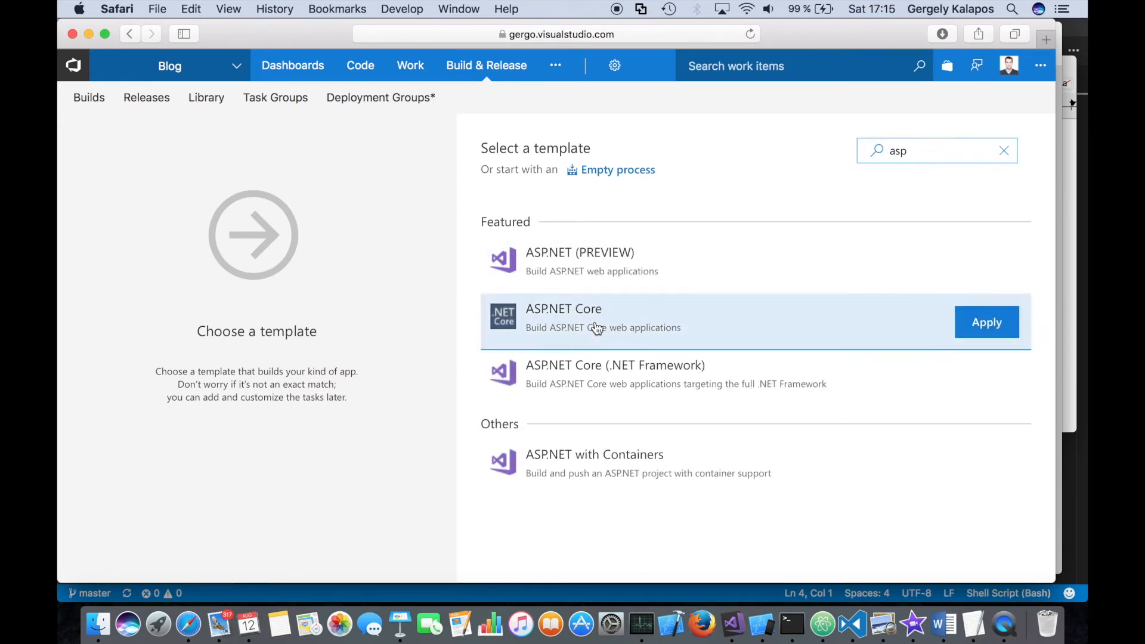
click(989, 326)
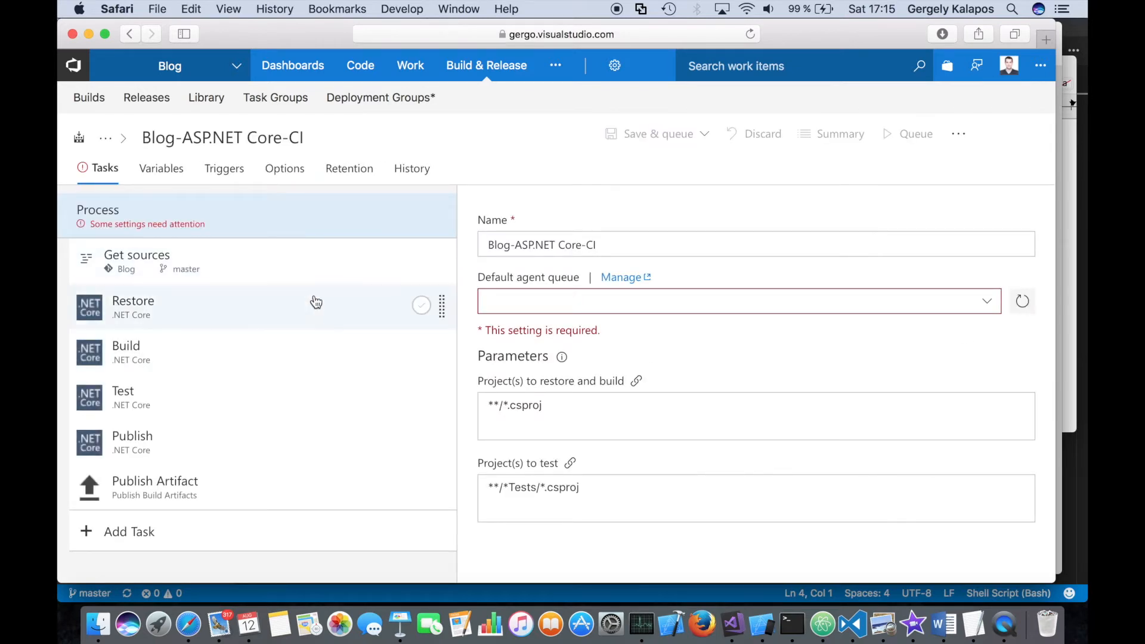
- Set the default agent queue to Hosted VS2017 and save the build definition in the root folder
click(990, 305)
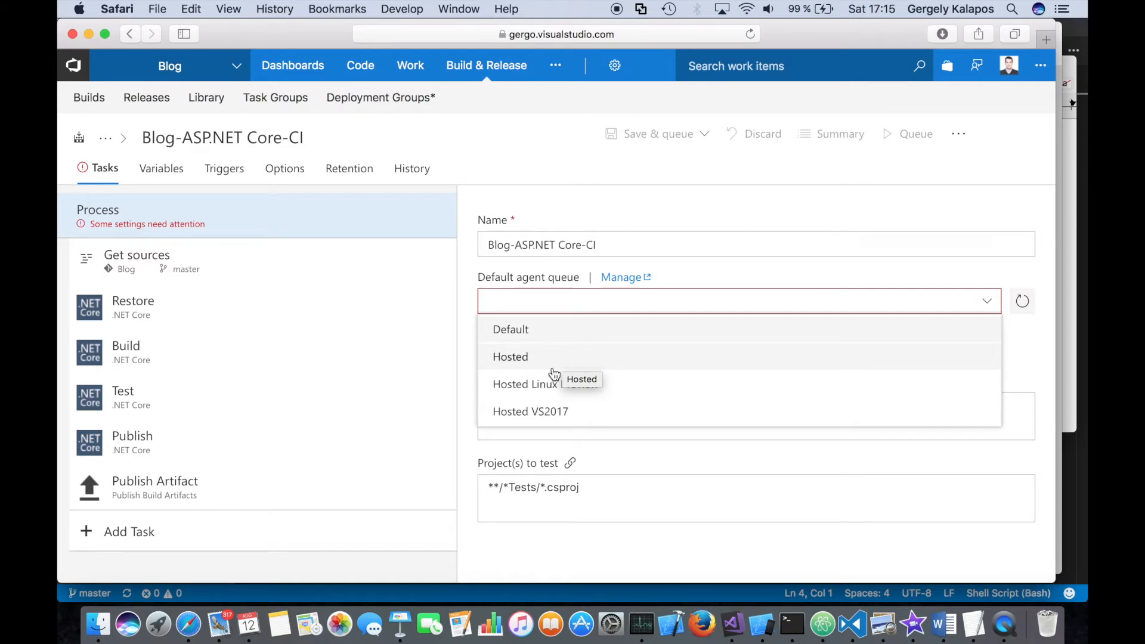
click(584, 416)
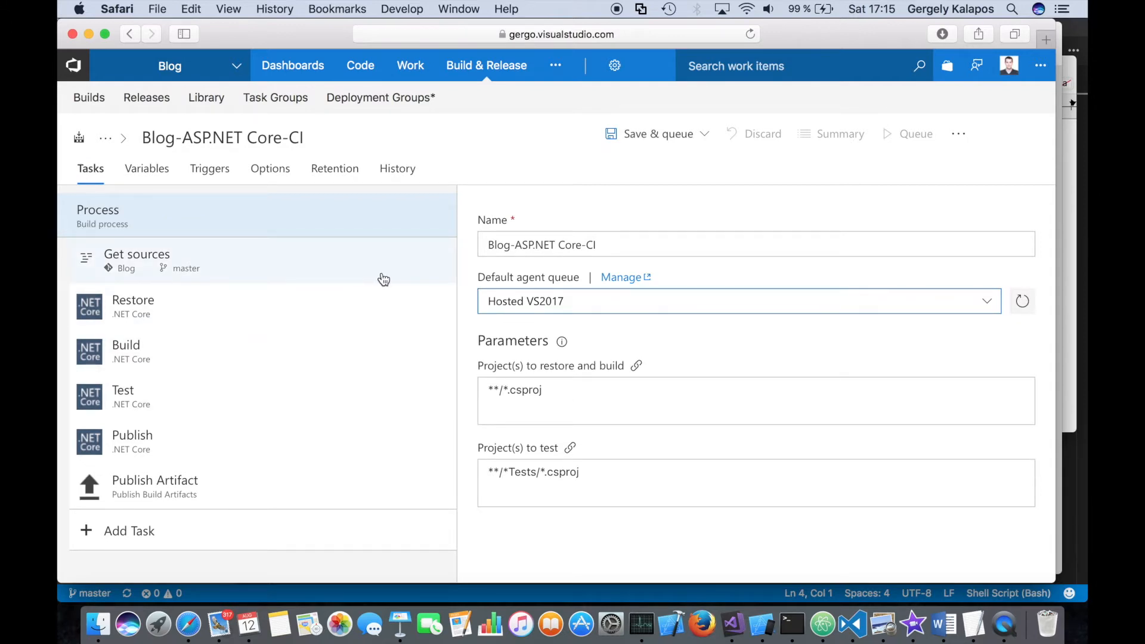
click(658, 144)
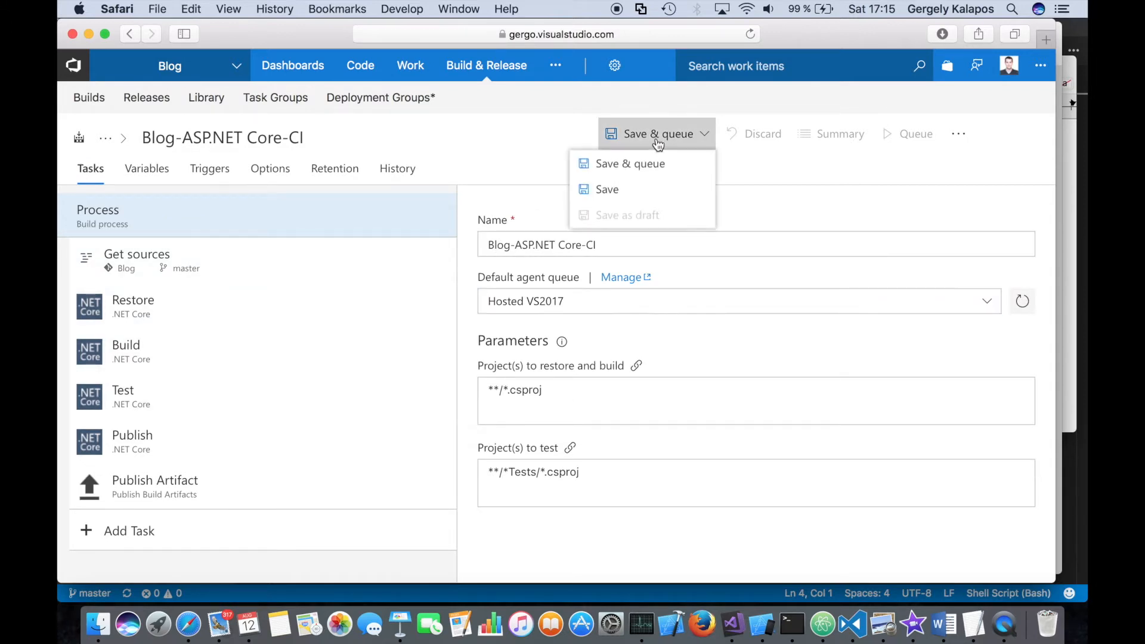
click(605, 190)
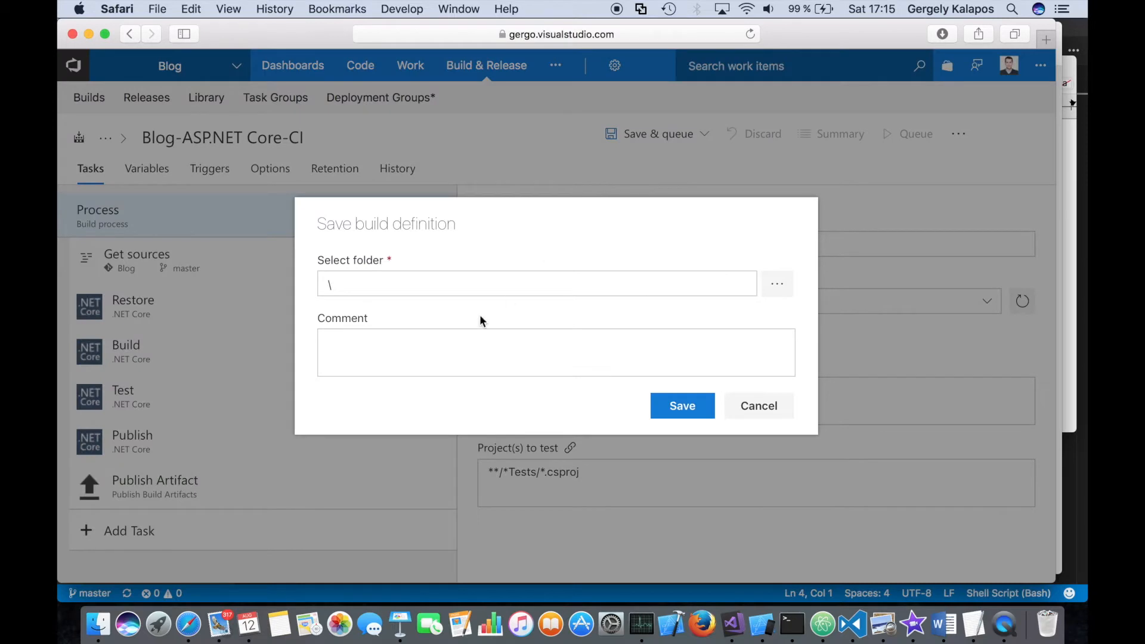
click(489, 278)
click(670, 421)
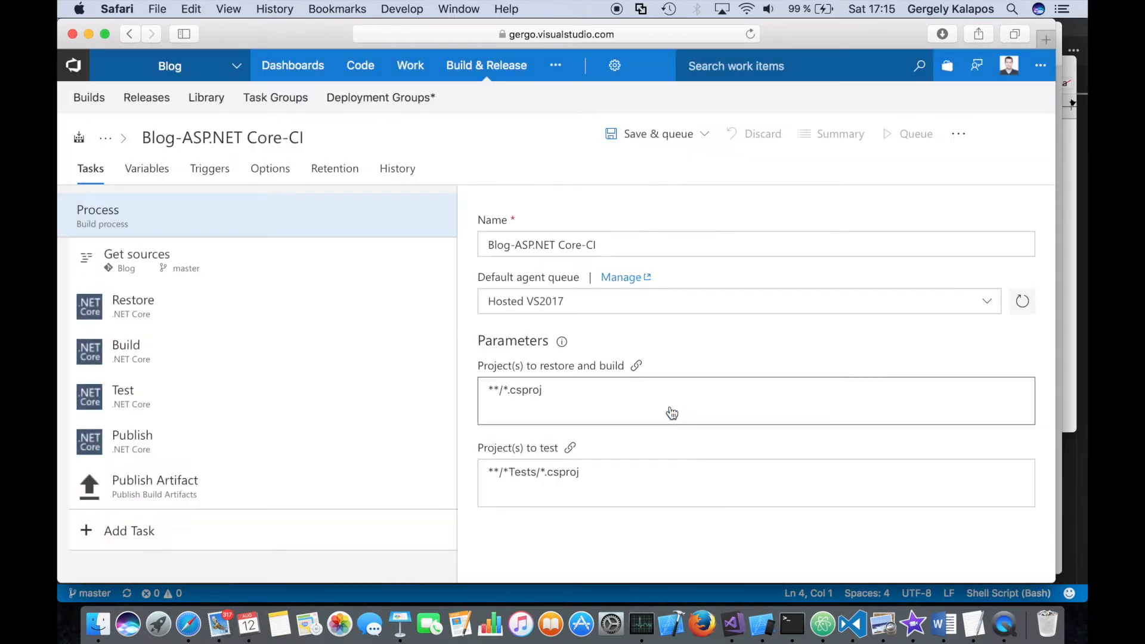
- Unlink the Restore task's Project(s) setting and set it to **/BlogSite.csproj
click(188, 319)
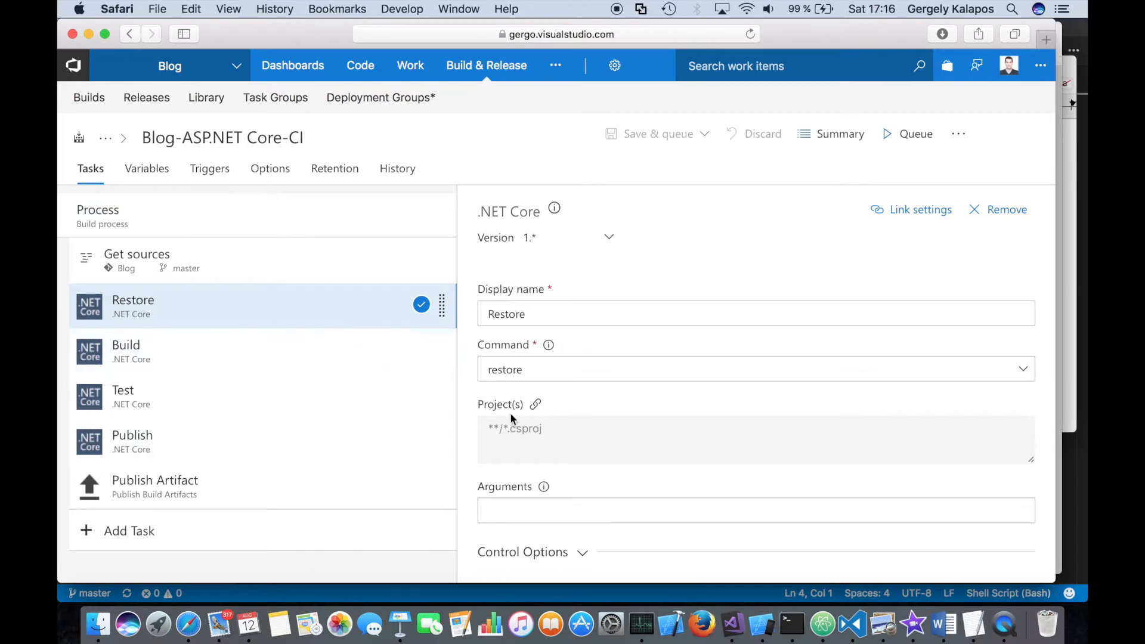
click(537, 406)
click(597, 477)
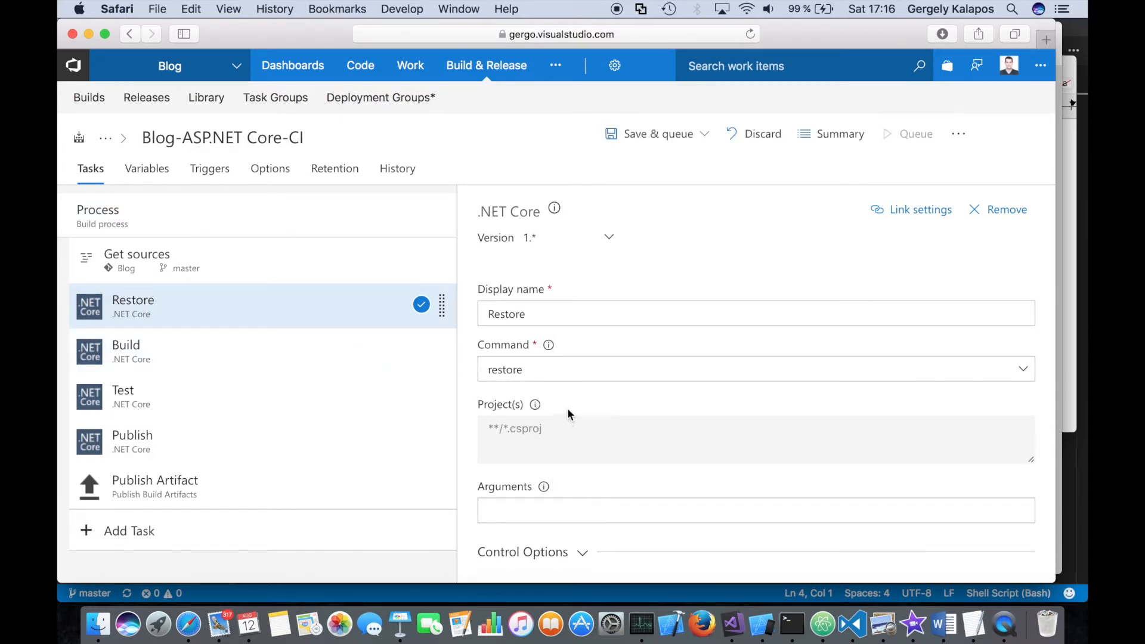
click(370, 352)
click(350, 307)
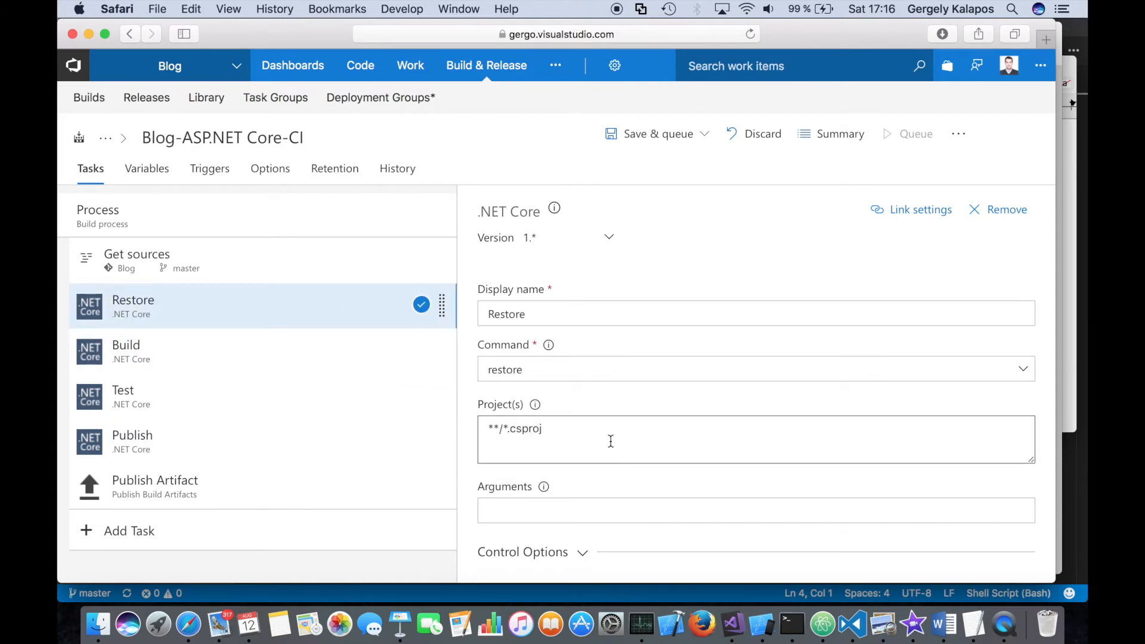
drag(610, 443, 435, 432)
text(**/BlogSite.csproj)
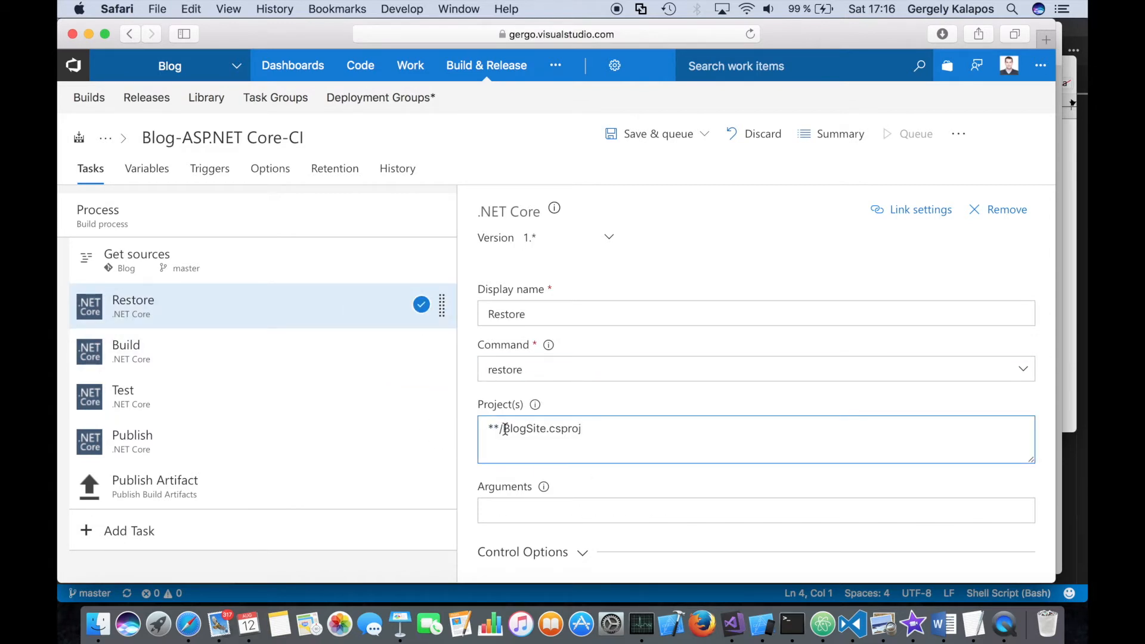
drag(505, 429, 586, 429)
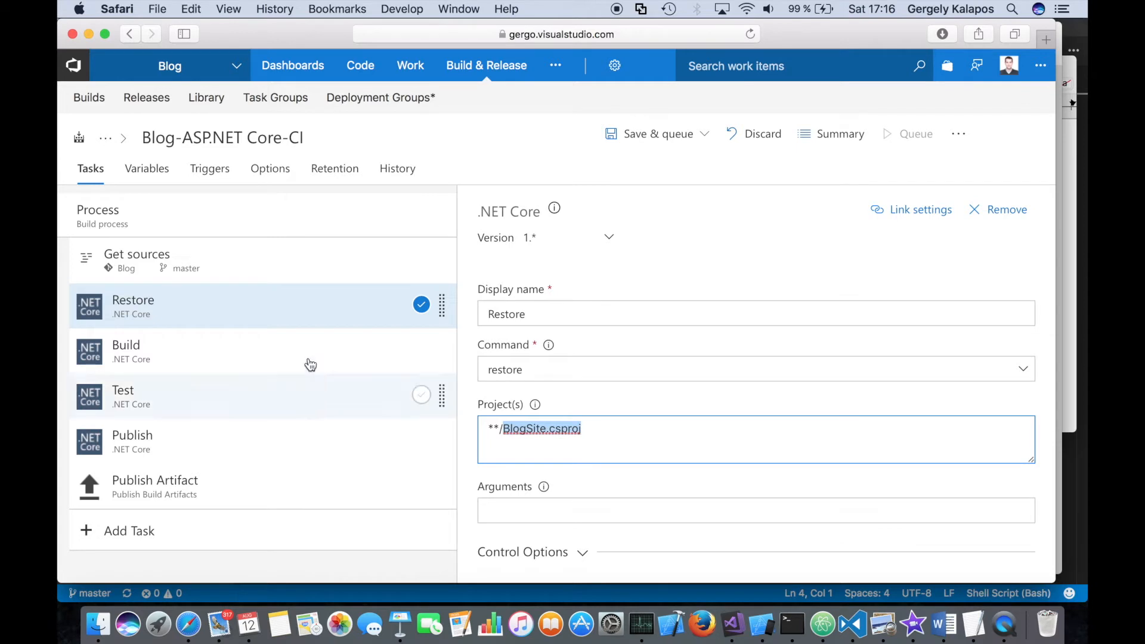
- Save the build definition without a comment and without queuing a build
click(668, 136)
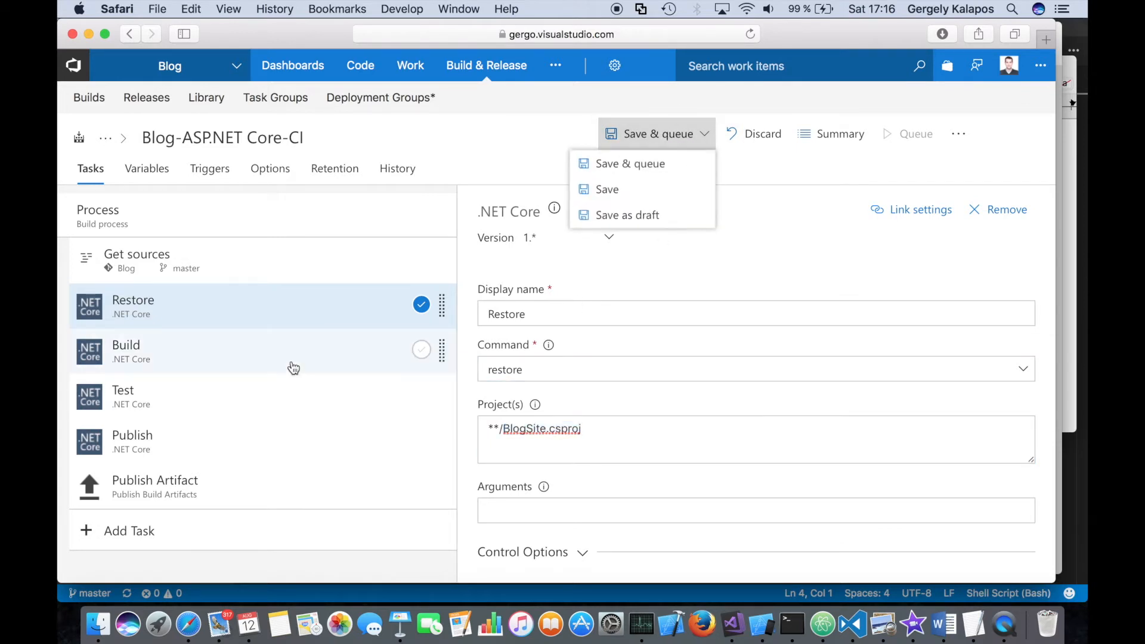
click(598, 187)
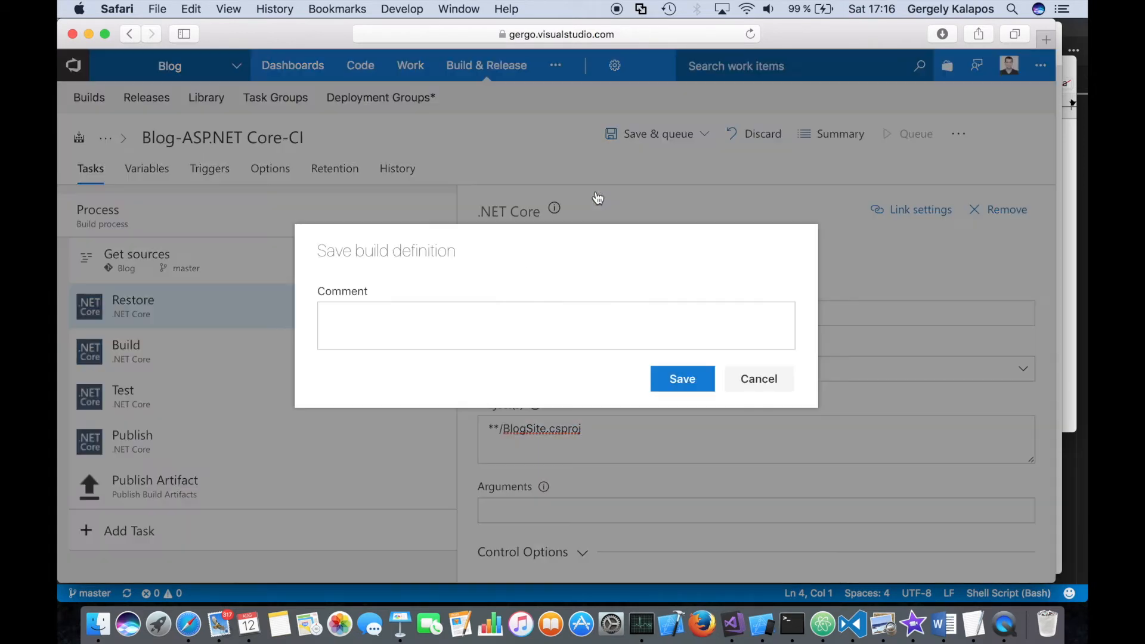
click(676, 389)
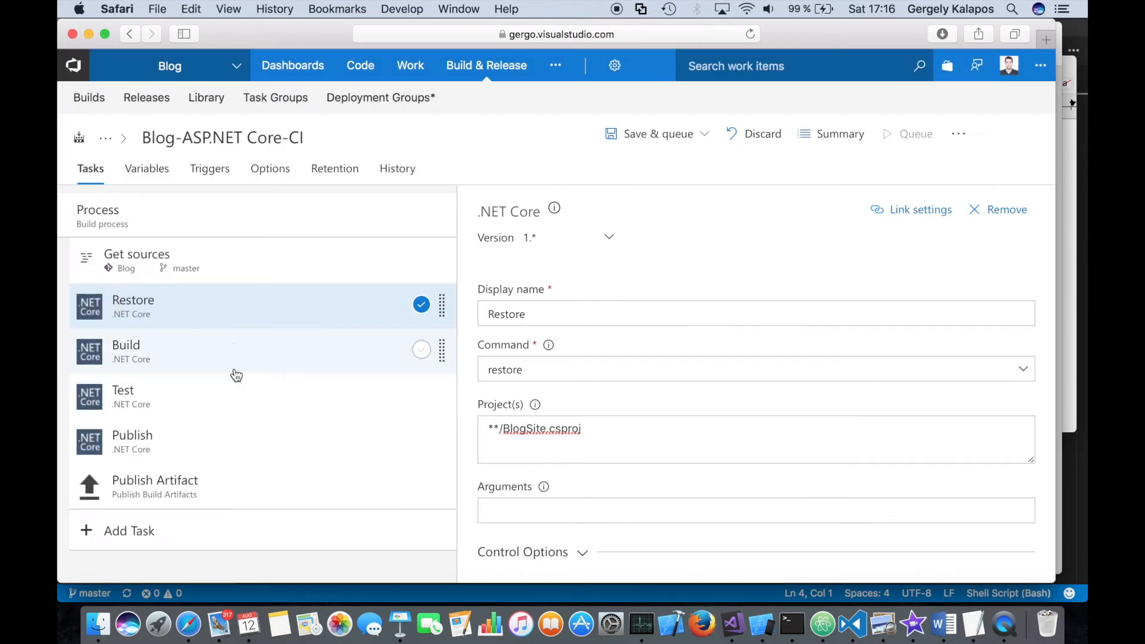
- Unlink the Build task's Project(s) setting and set it to **/BlogSite.csproj
click(236, 367)
click(539, 406)
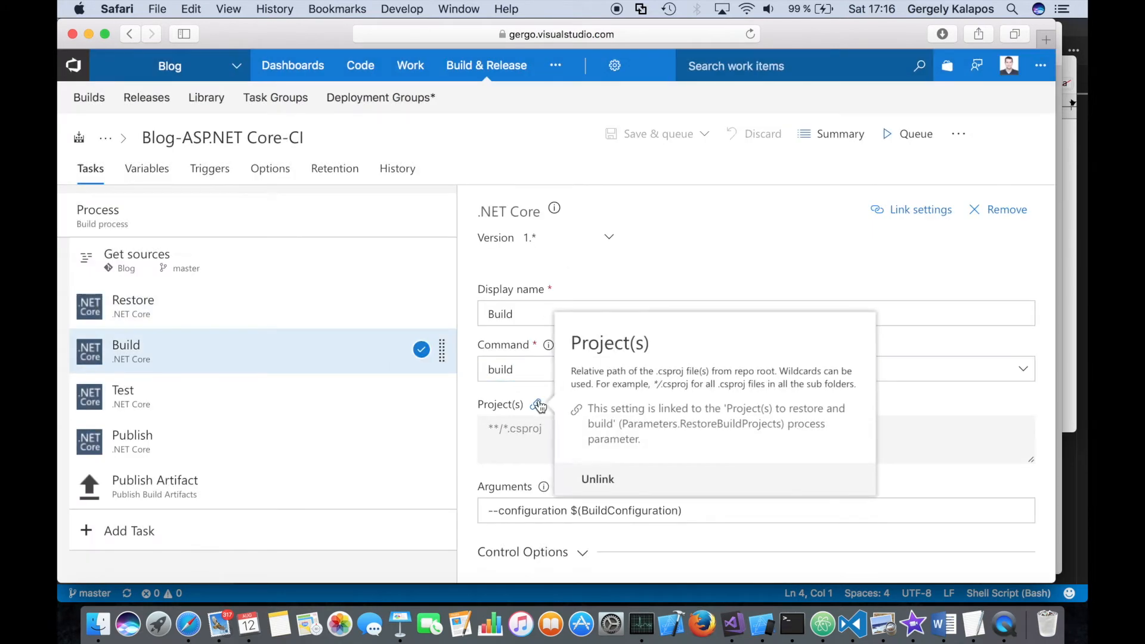
click(596, 475)
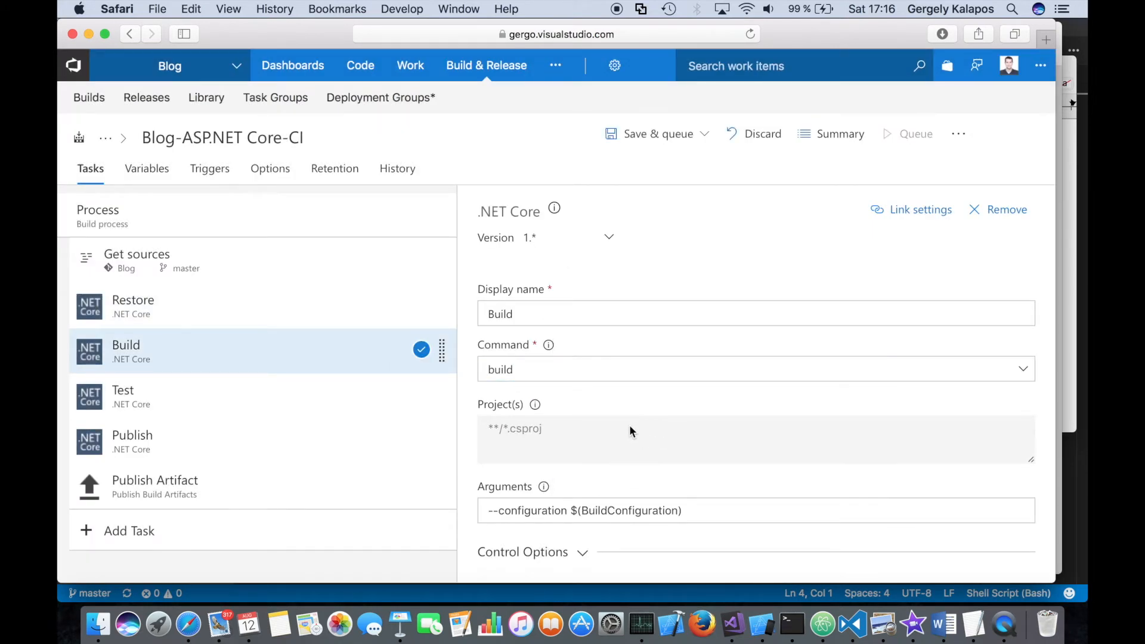
click(343, 325)
click(346, 348)
click(648, 447)
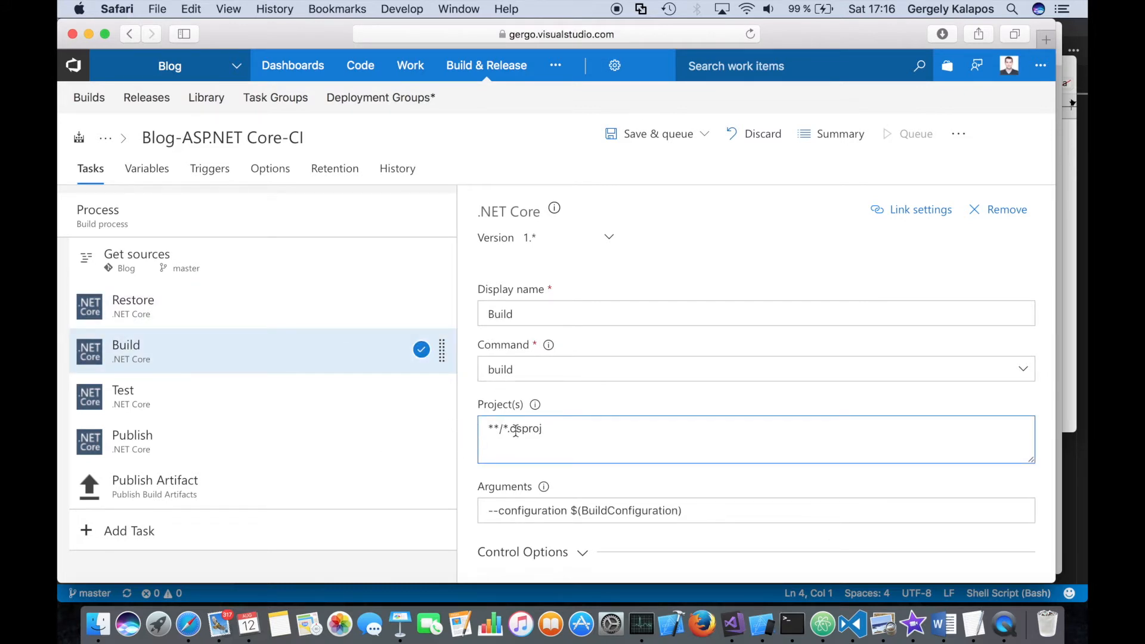
key(super+a)
text(**/BlogSite.csproj)
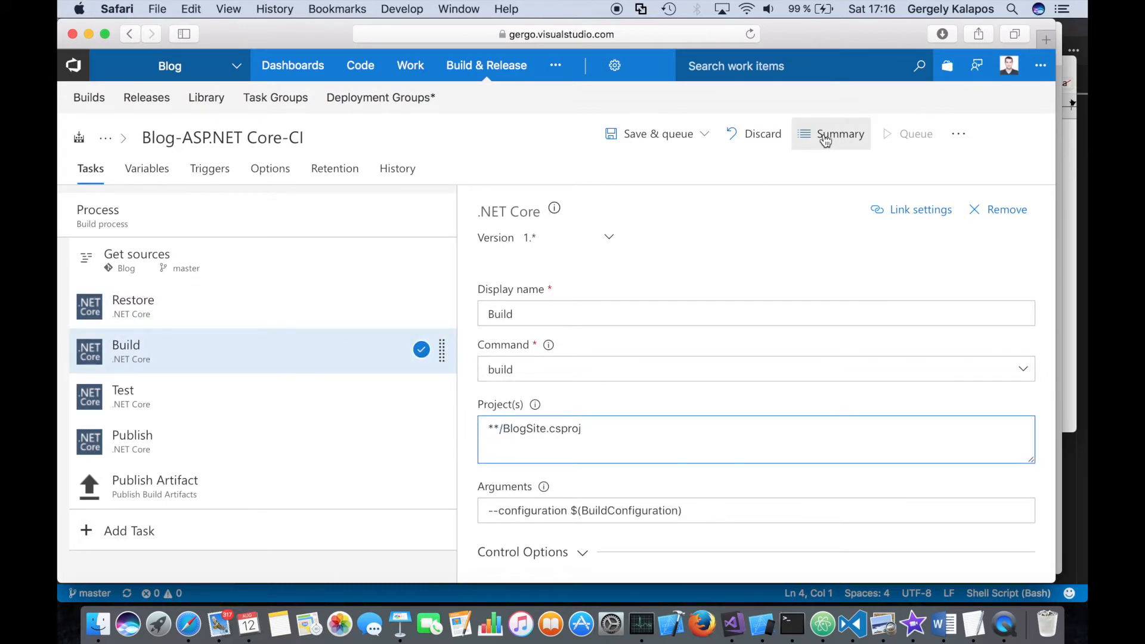
- Save the build definition with the changed Build task, leaving the comment empty and queuing no build
click(664, 144)
click(608, 201)
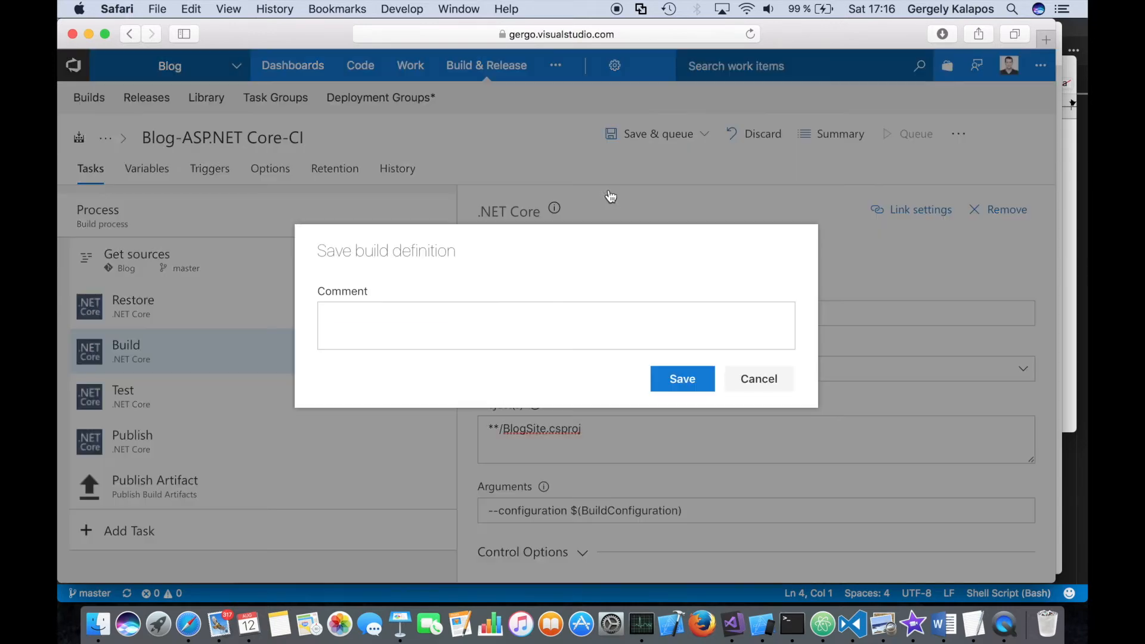
click(680, 379)
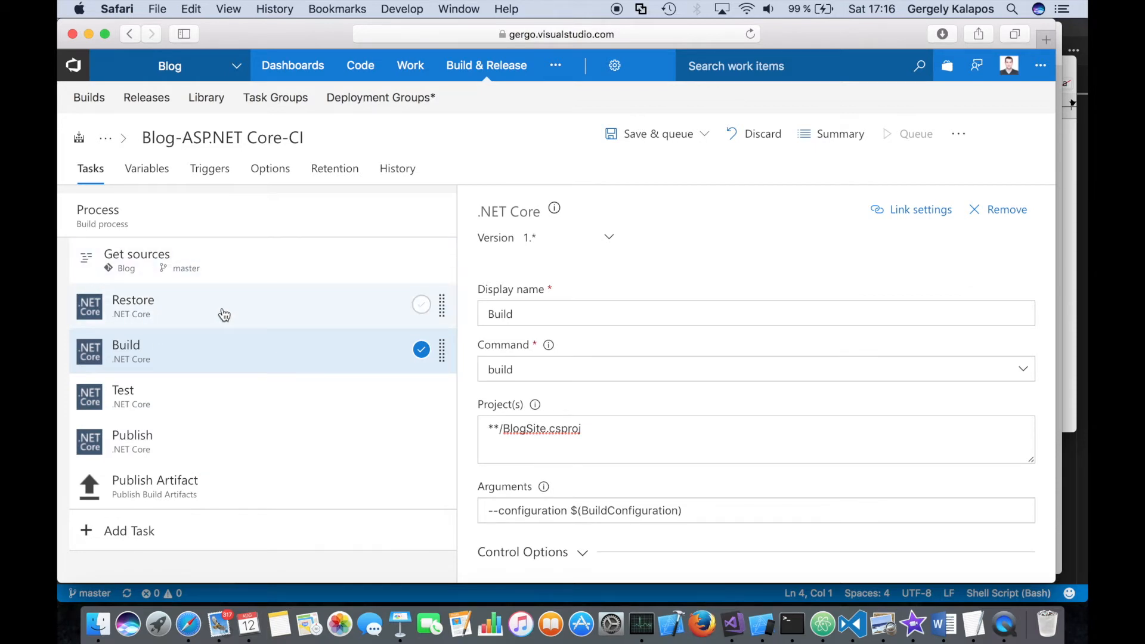
- Review the settings of the Restore, Build, Test, Publish and Publish Artifact tasks, including the artifact name and the zip option
click(131, 307)
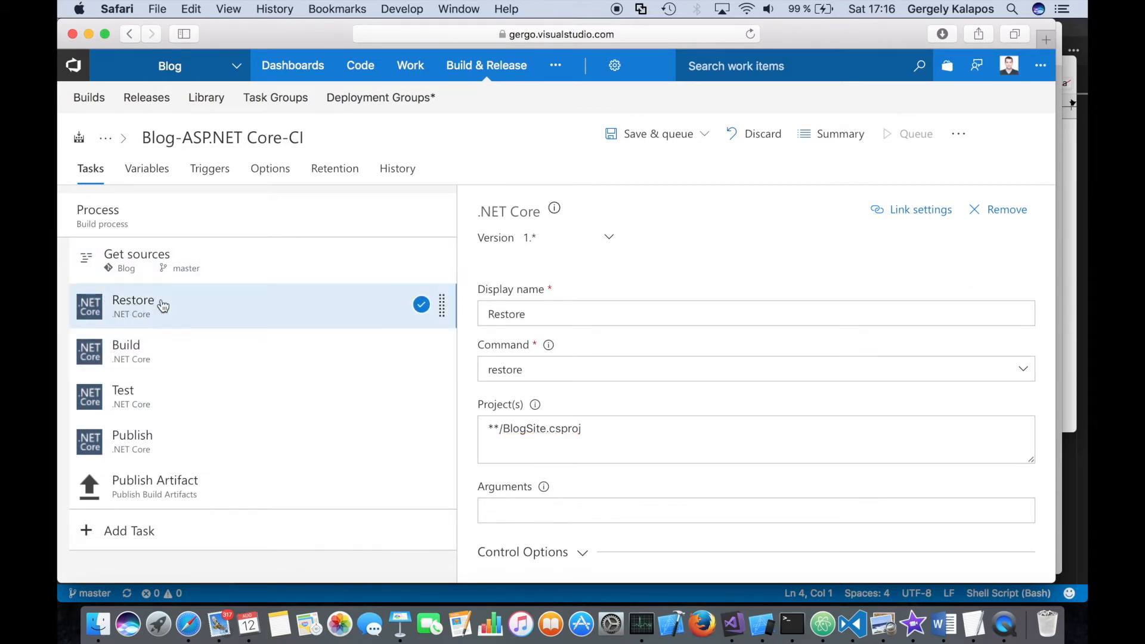
click(170, 351)
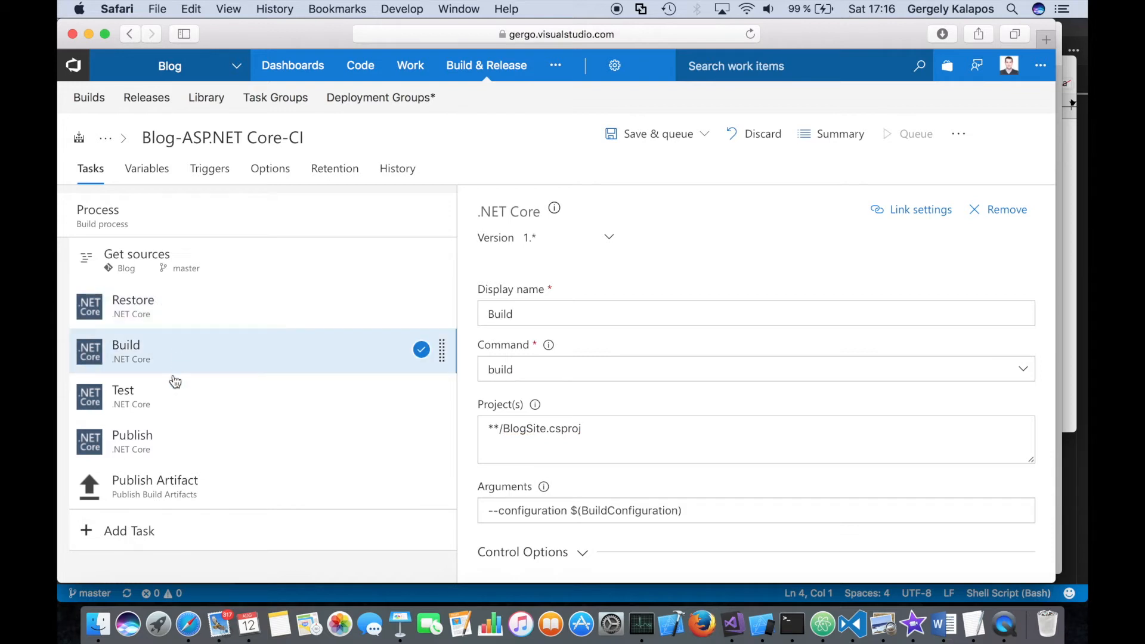
click(173, 399)
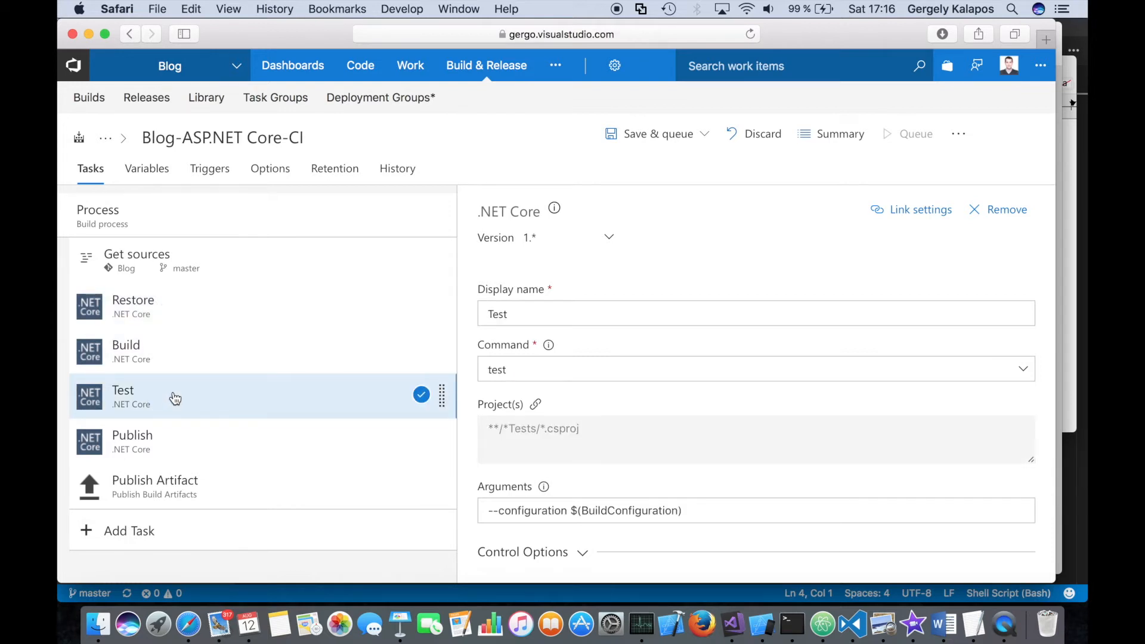
click(186, 448)
click(275, 491)
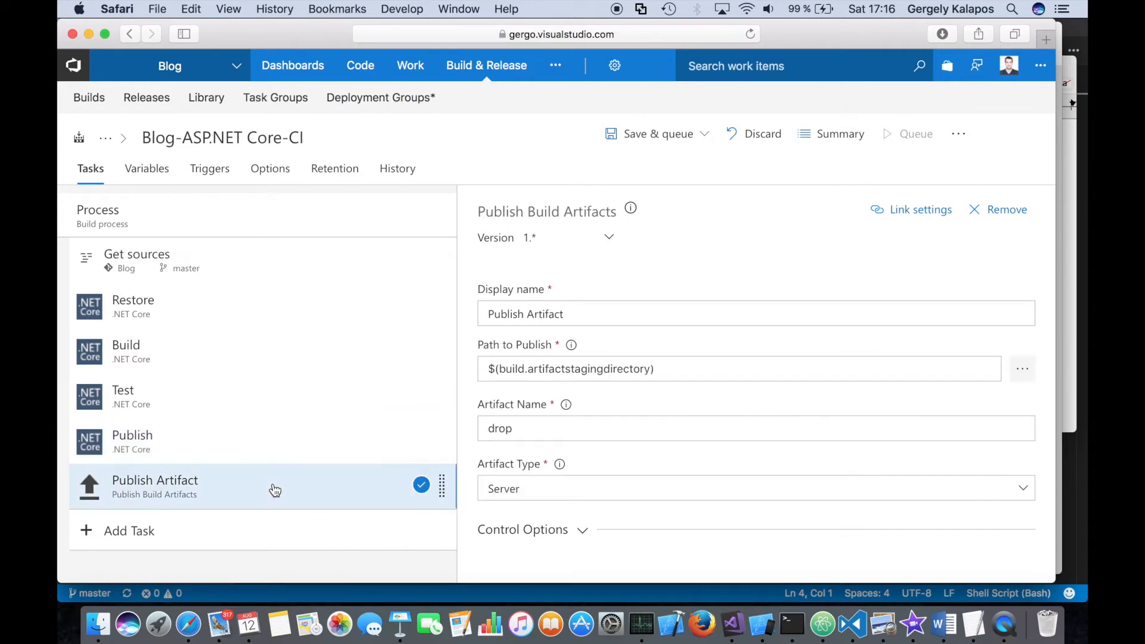
drag(527, 428, 450, 422)
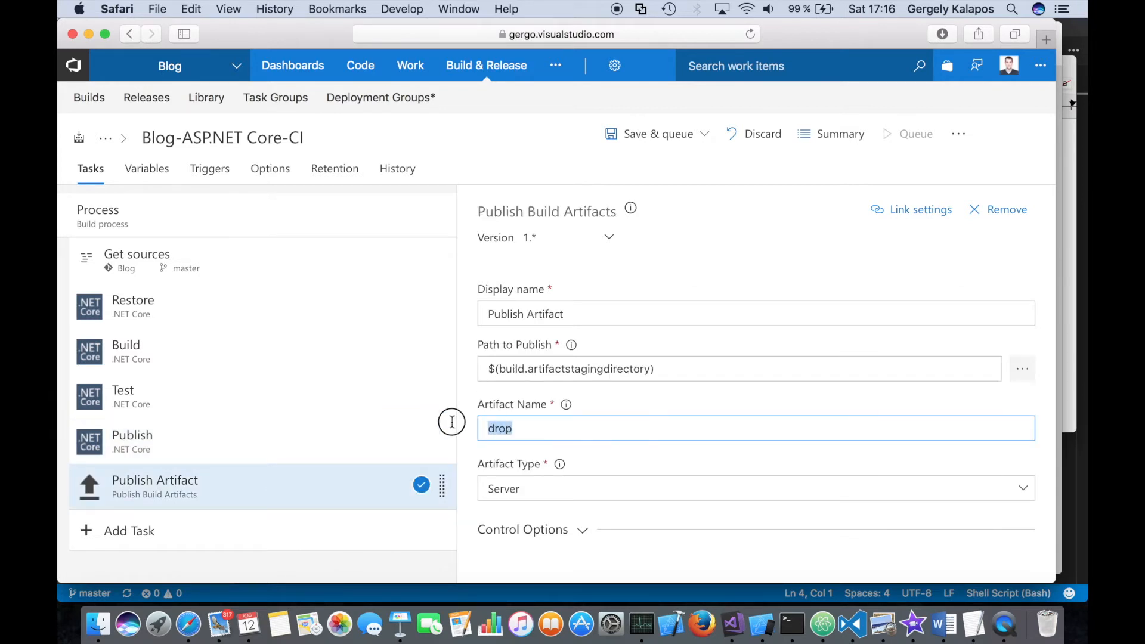
scroll(653, 387, down, 2)
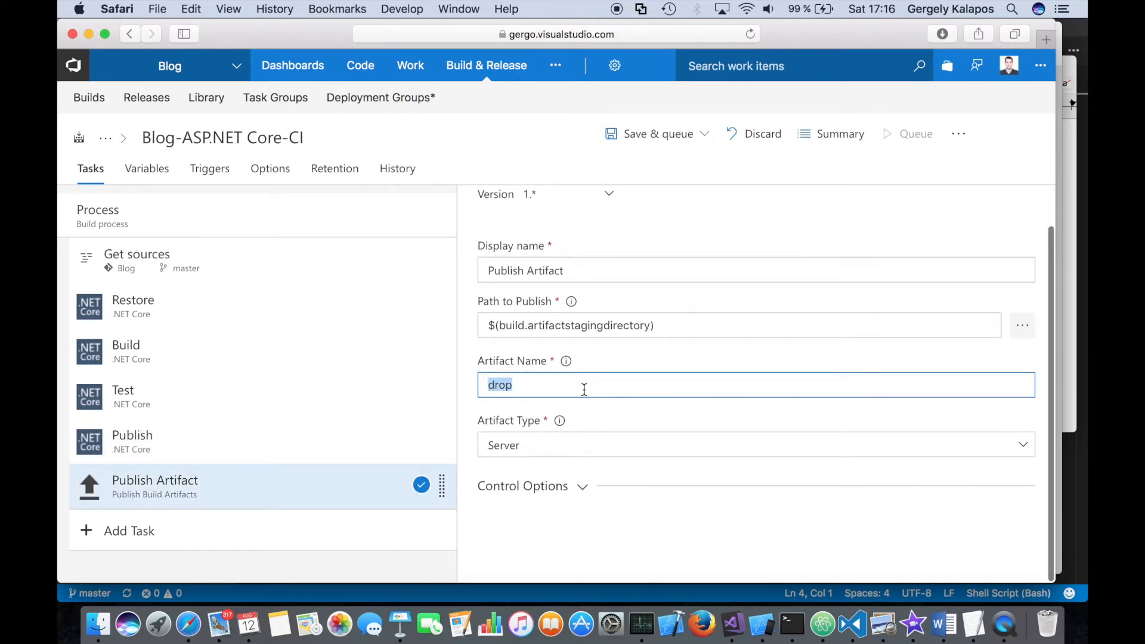
click(312, 450)
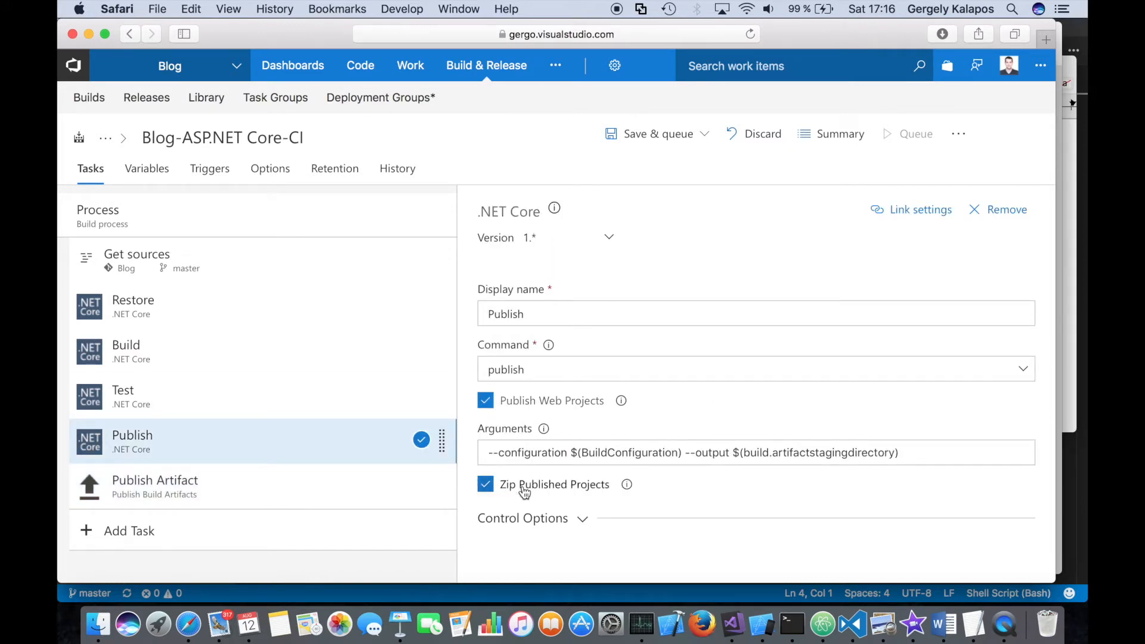
- Enable the build definition's Continuous Integration trigger, including the master branch of the Blog repository
click(210, 169)
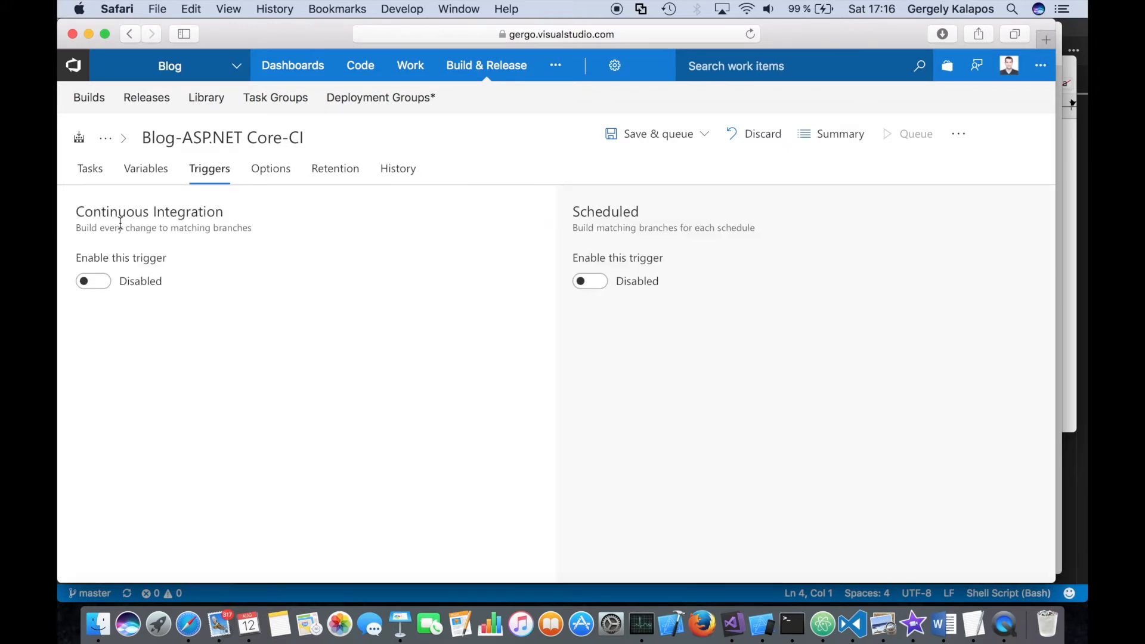
click(88, 283)
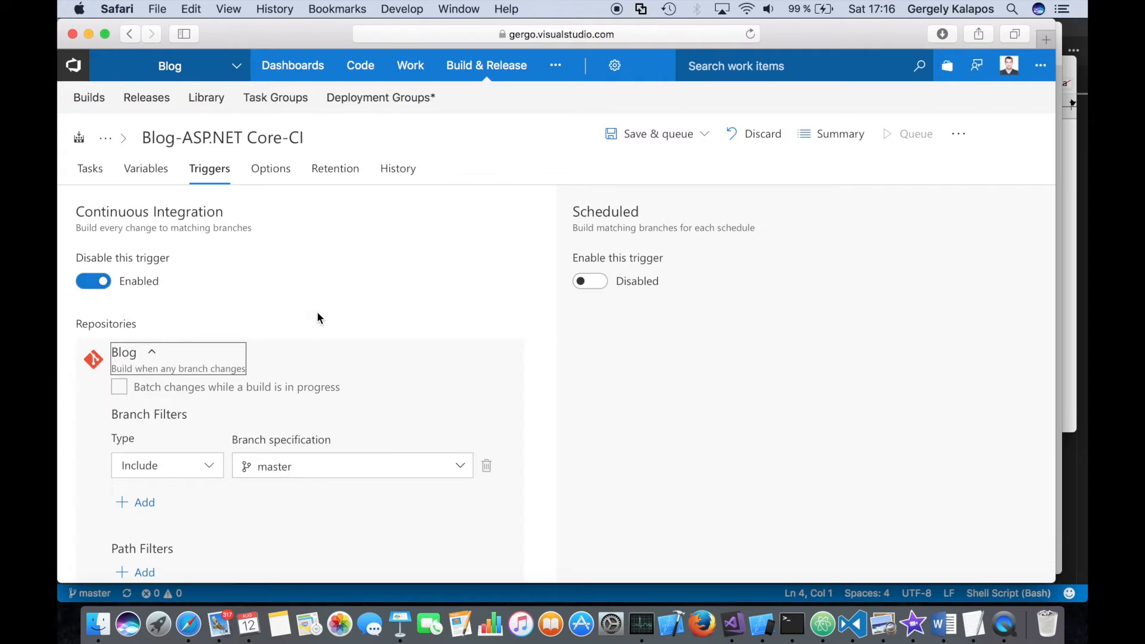
scroll(317, 312, down, 1)
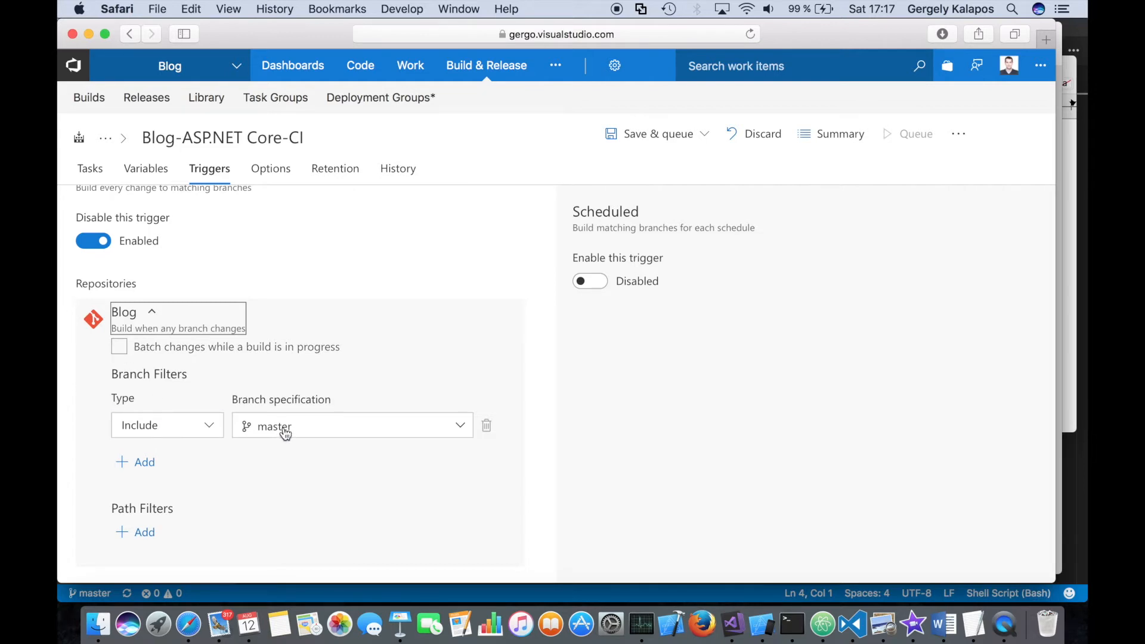
scroll(204, 259, up, 2)
drag(75, 258, 155, 257)
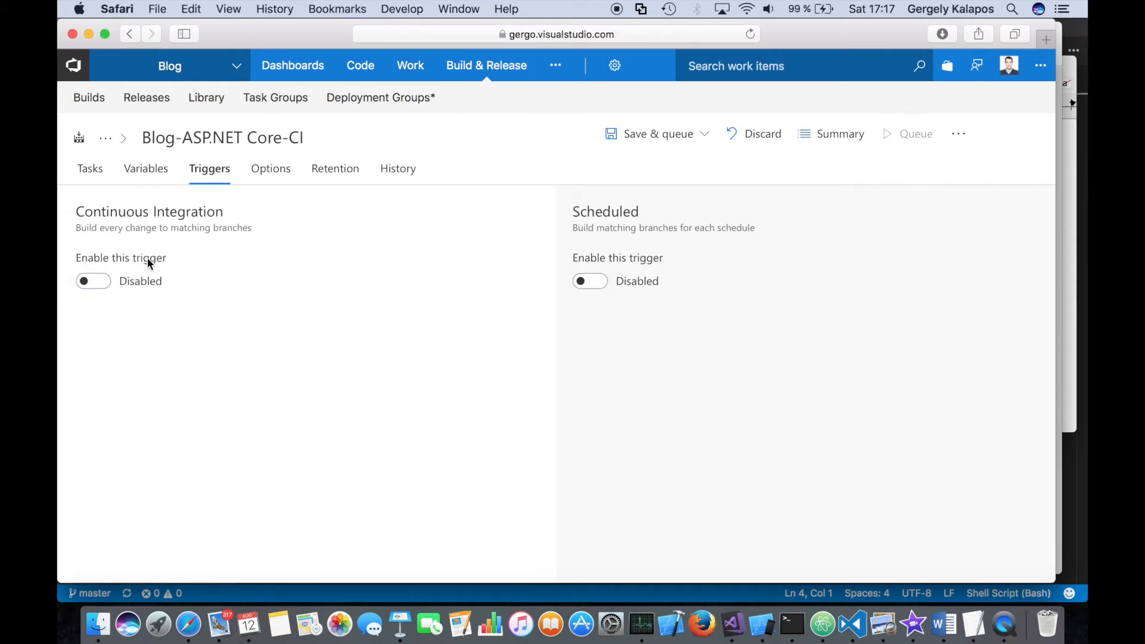
click(150, 262)
- Save the build definition with its new trigger, without a comment and without queuing a build
click(685, 146)
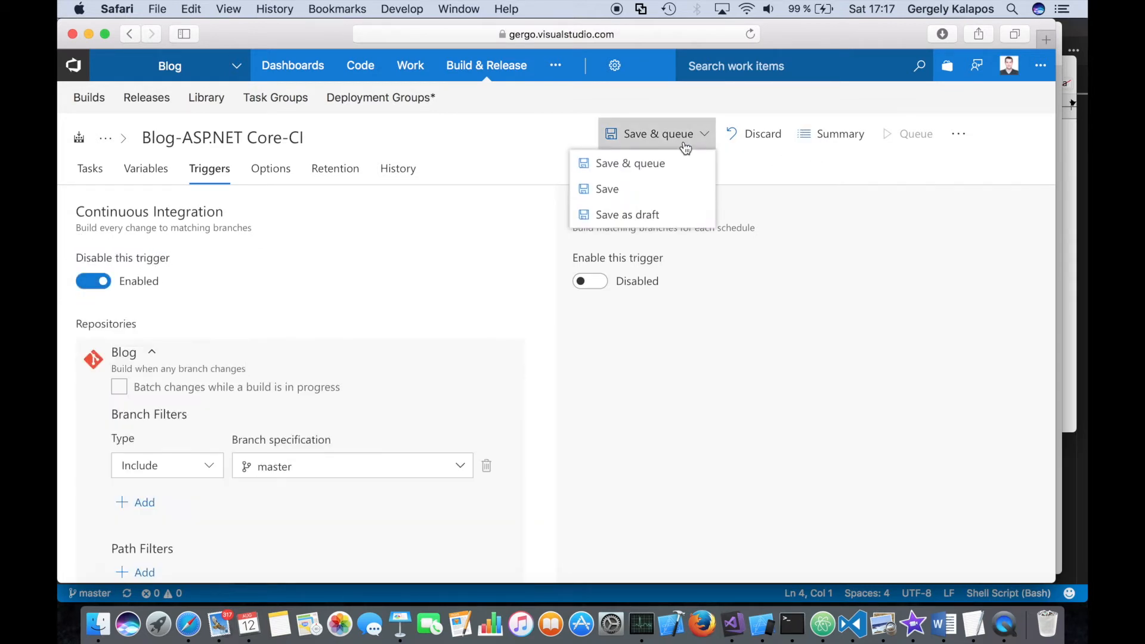
click(608, 190)
click(676, 387)
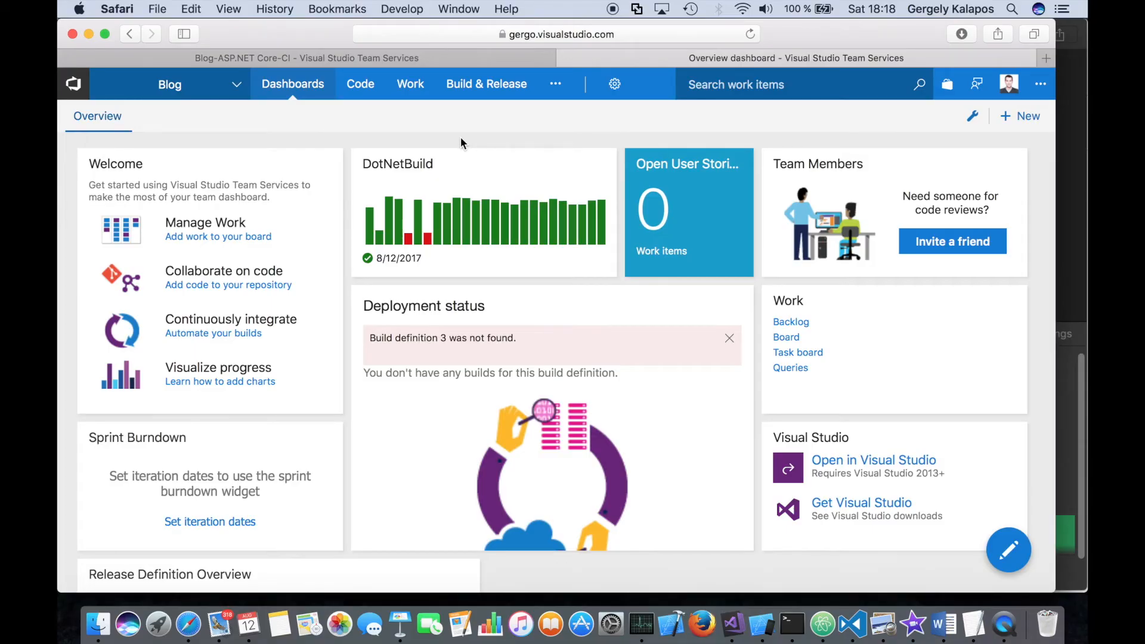
- Go to the Blog project's releases and create a new release definition
mouse_move(486, 84)
click(475, 142)
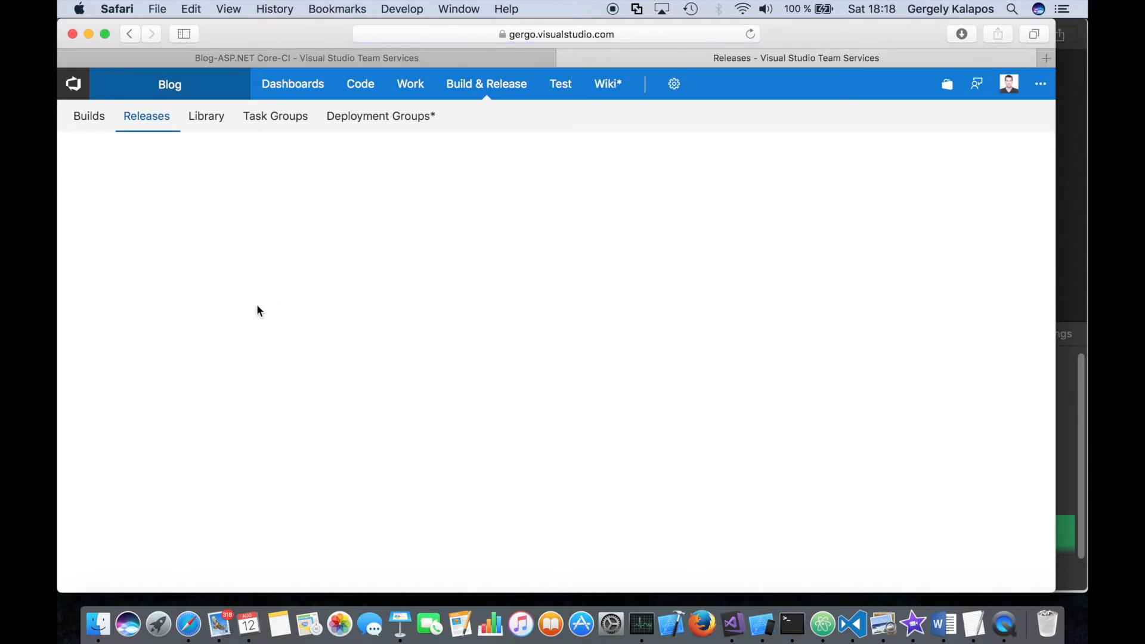
click(278, 266)
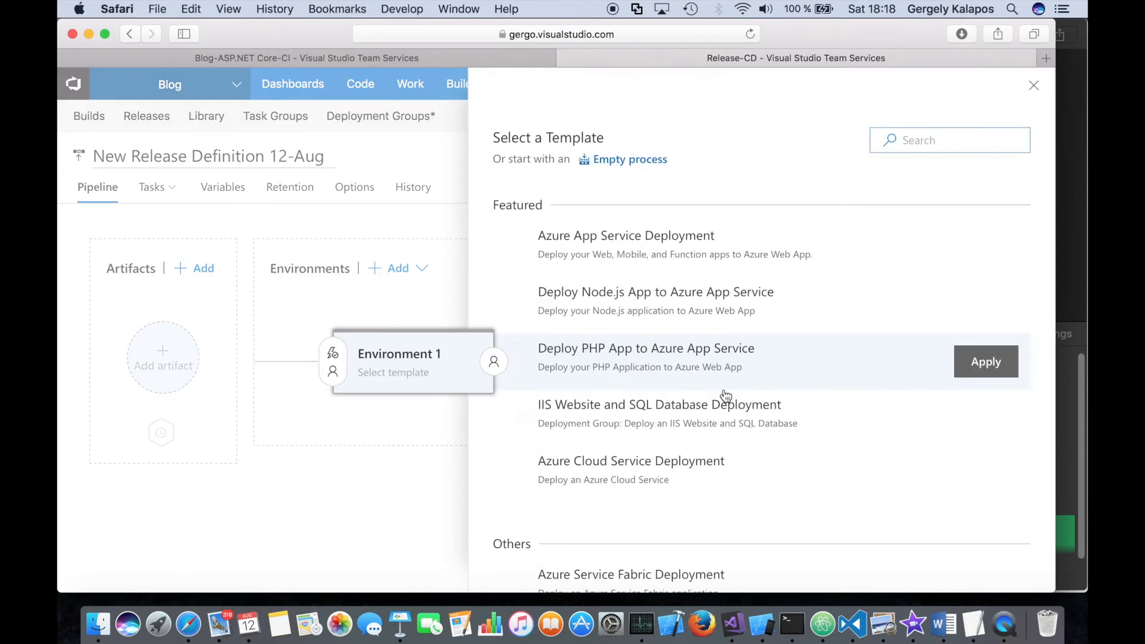
- Look through the deployment templates and apply the Empty template to the new release definition's environment
scroll(726, 395, down, 8)
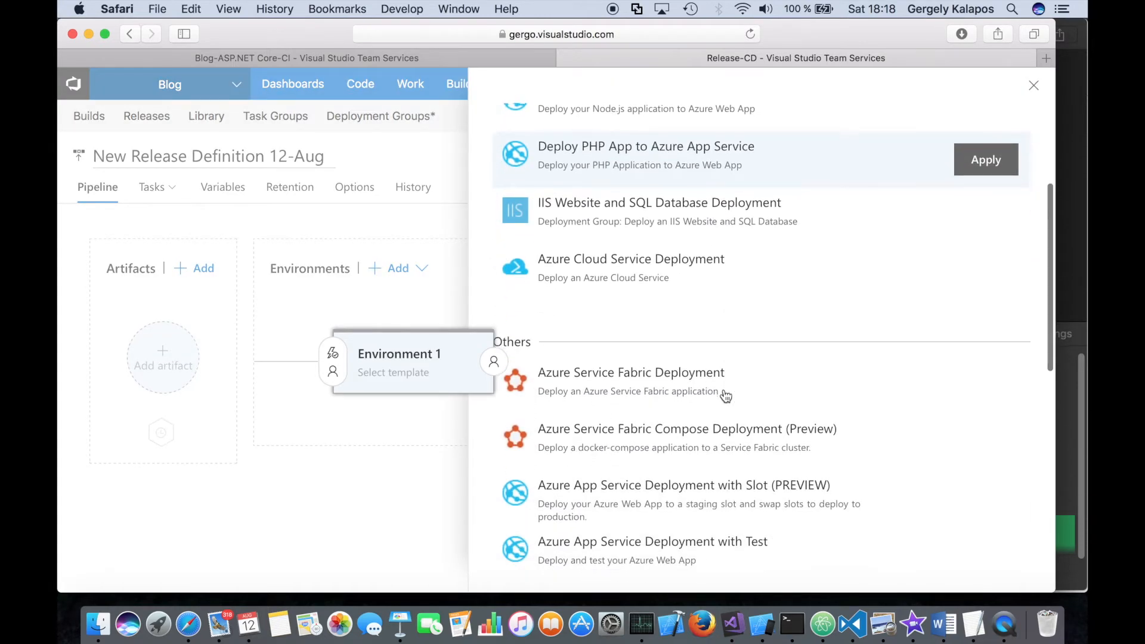
scroll(695, 307, down, 3)
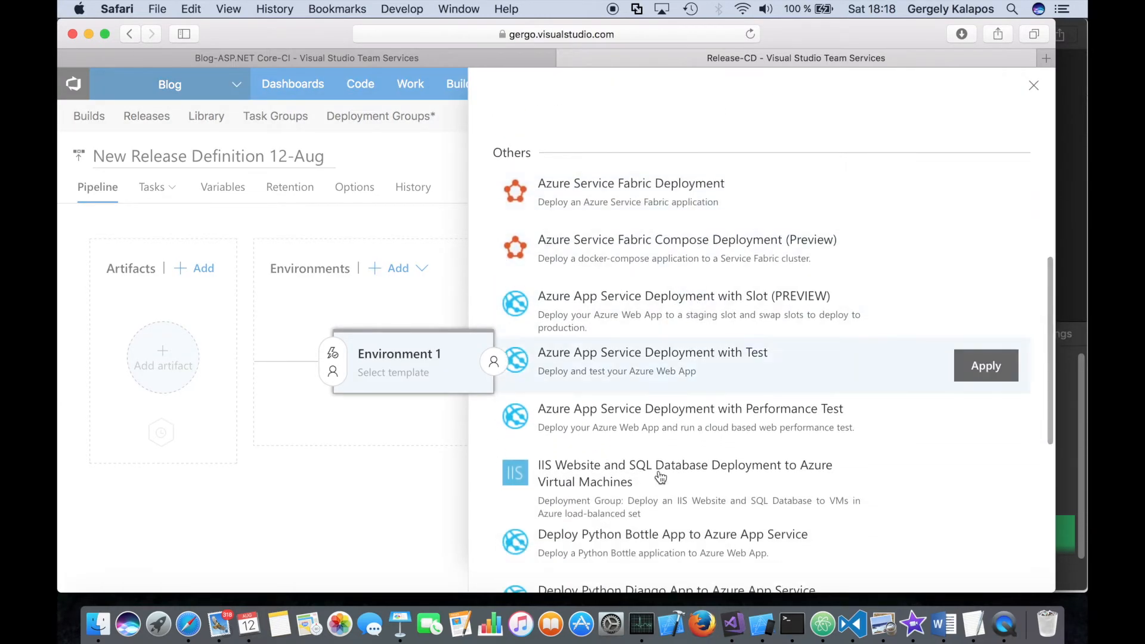
scroll(670, 358, down, 6)
scroll(675, 356, down, 3)
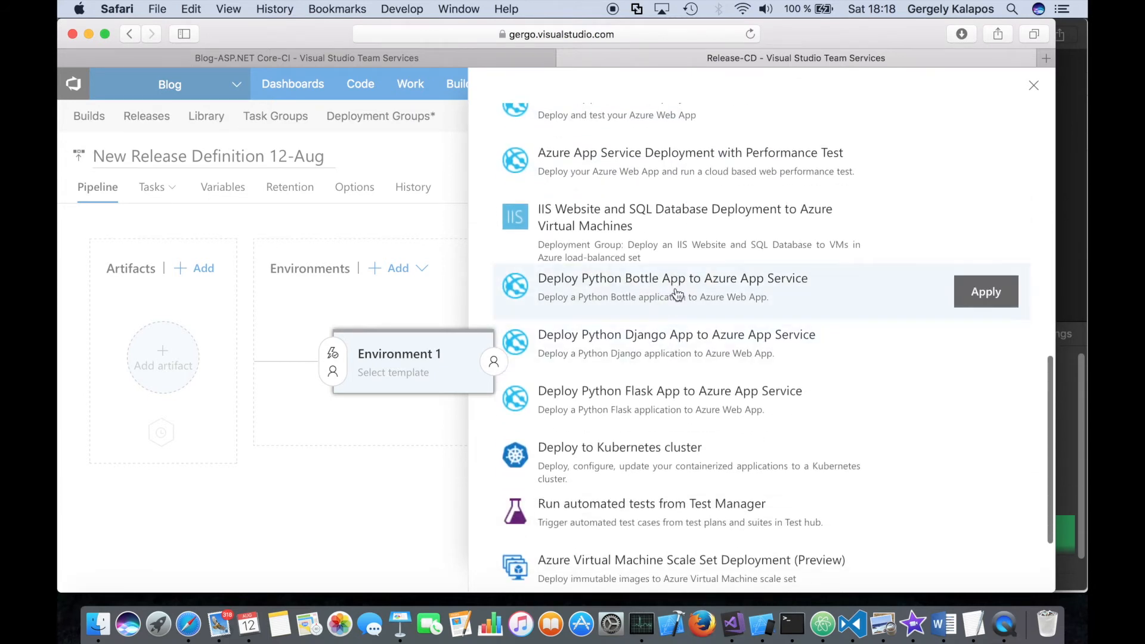
scroll(678, 301, down, 5)
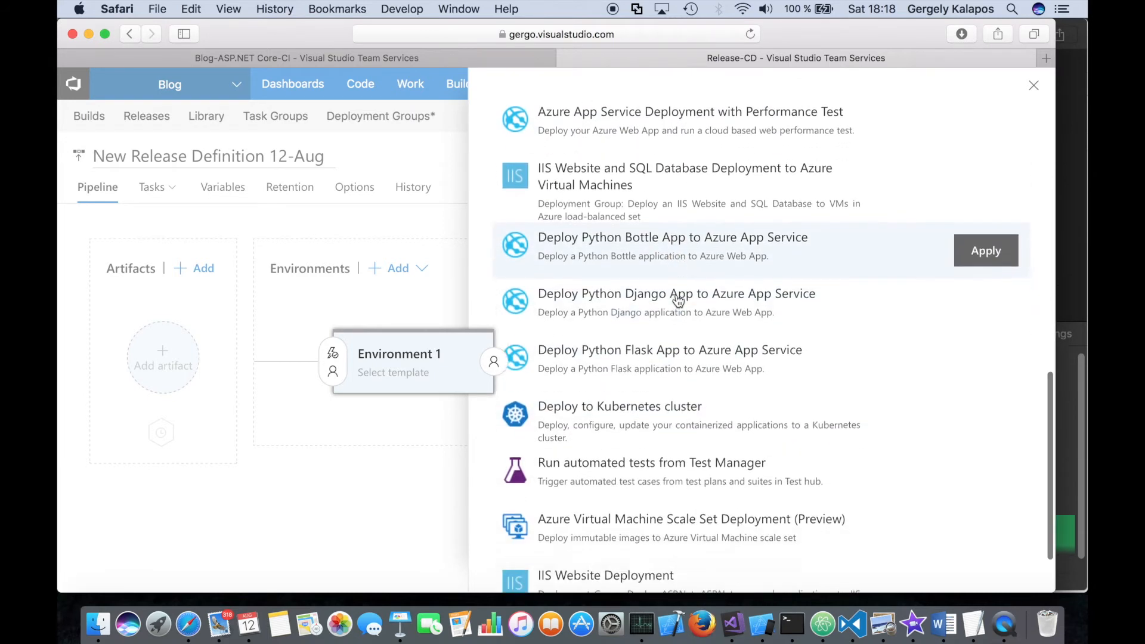
scroll(678, 300, up, 15)
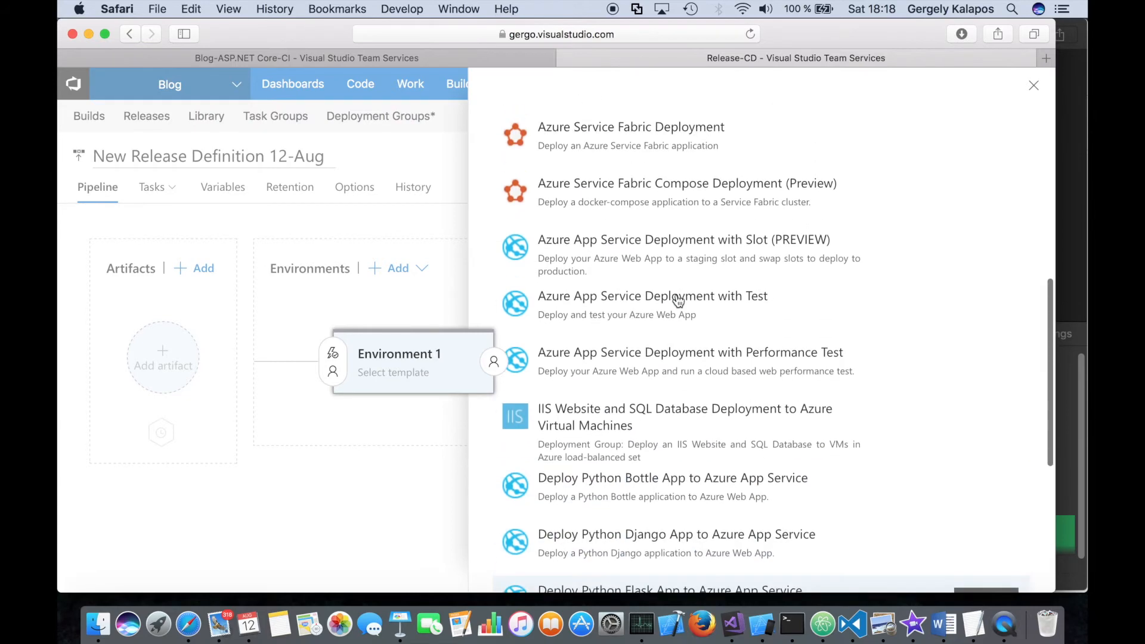
scroll(678, 301, up, 3)
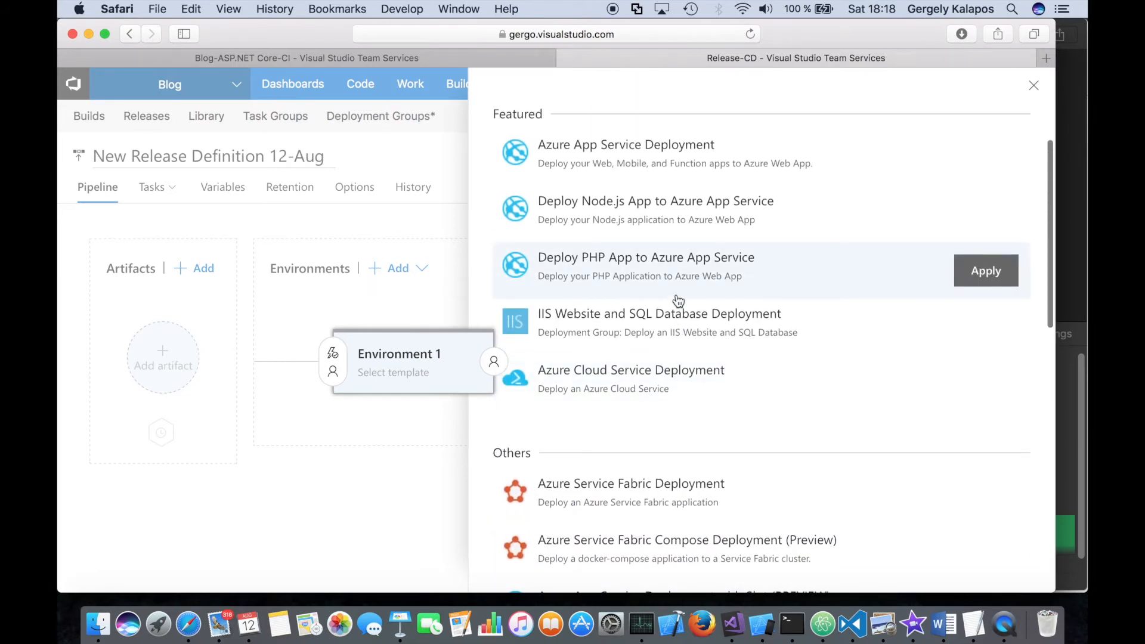
scroll(678, 301, down, 15)
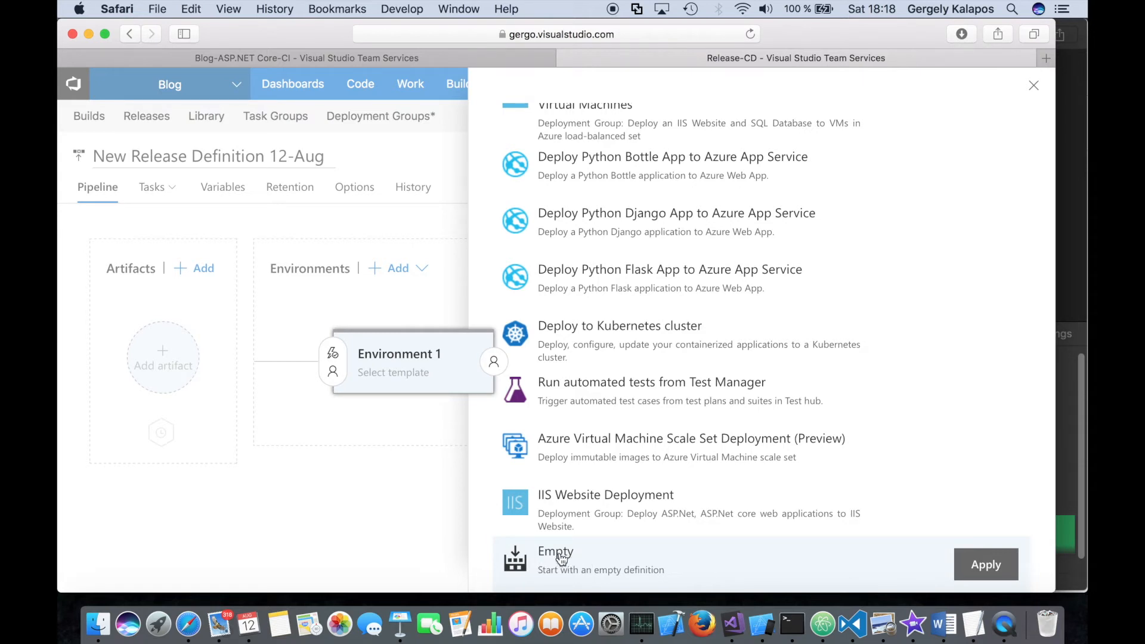
click(560, 558)
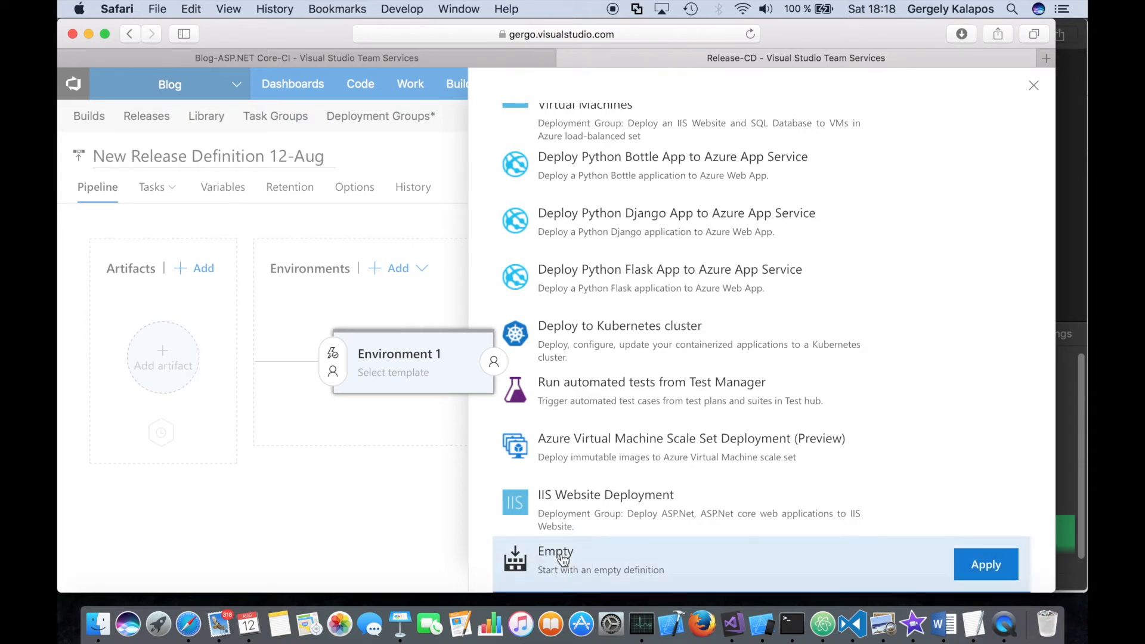
click(983, 570)
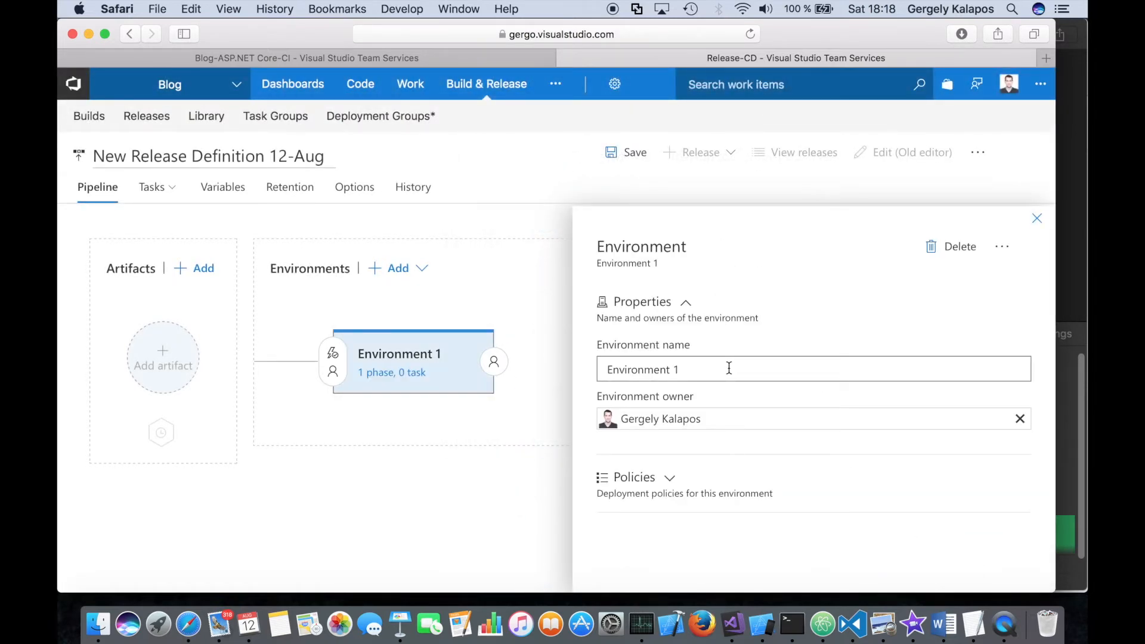
- Rename the environment as Prod Linux Deployment
click(760, 376)
key(super+a)
text(Prod Linux Deployment)
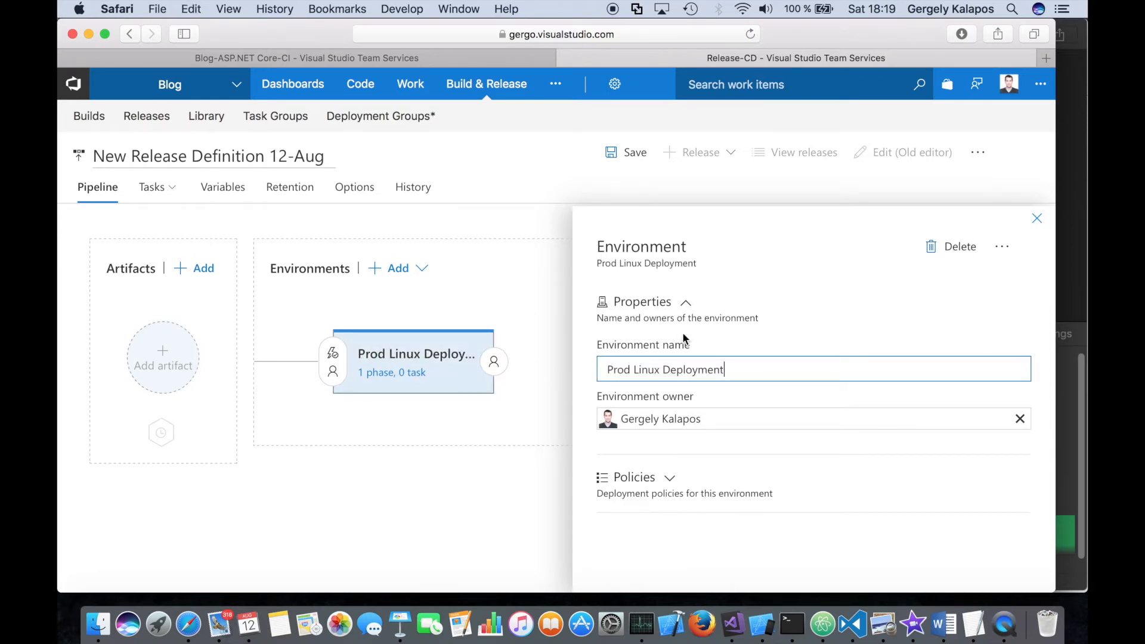
- Open the environment's task list and rename the release definition as Prod Linux Deployment
click(416, 376)
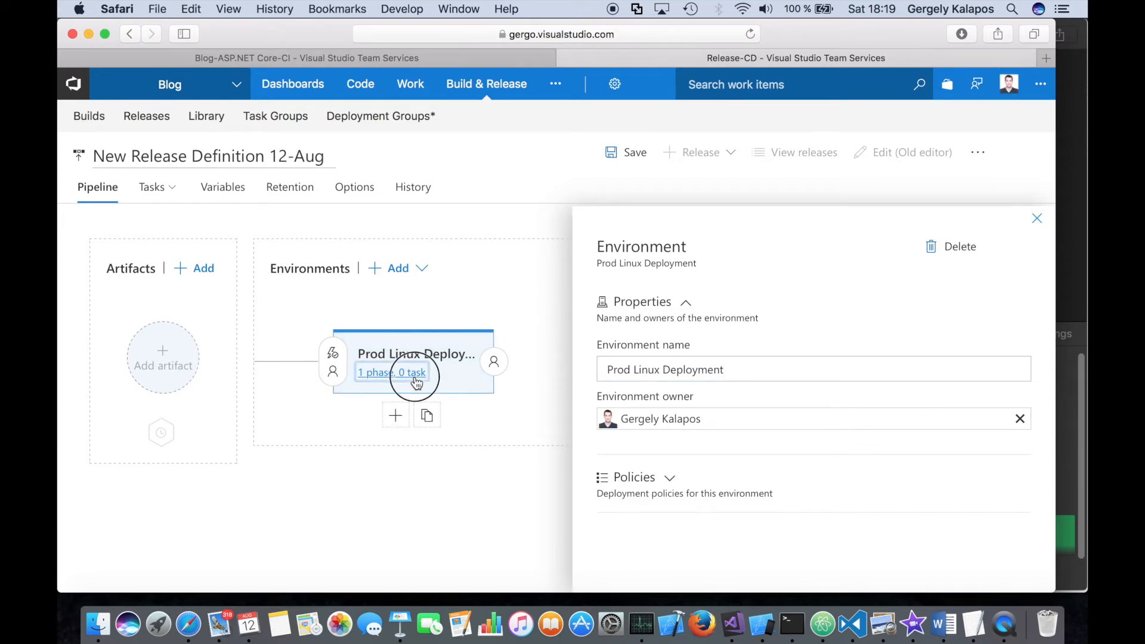
click(282, 147)
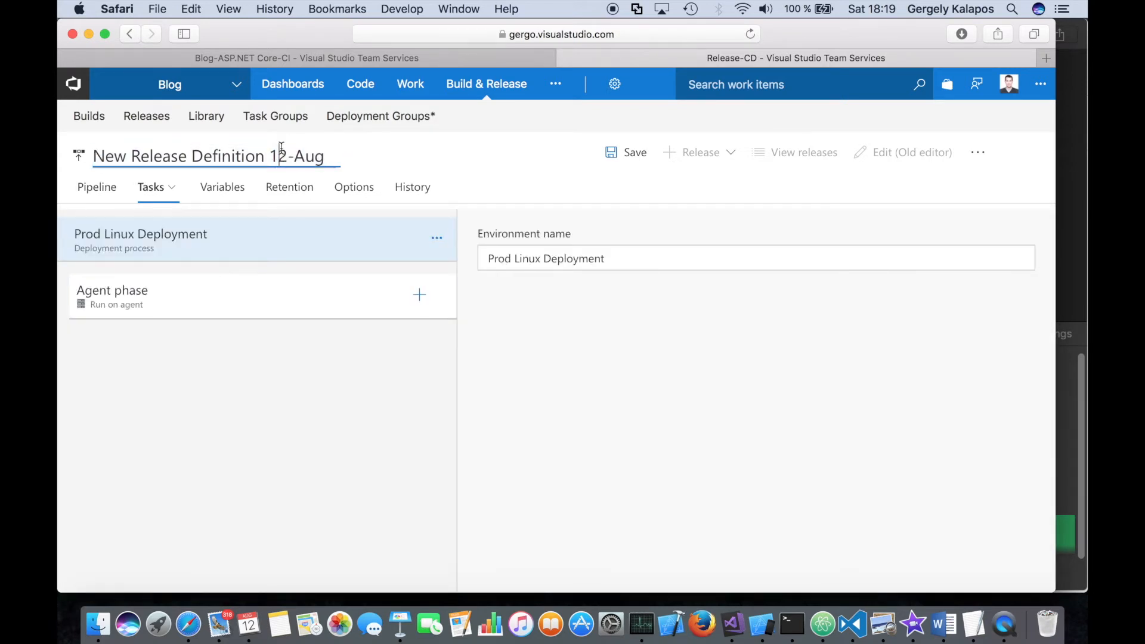
key(super+a)
text(Prod Linux Deployment)
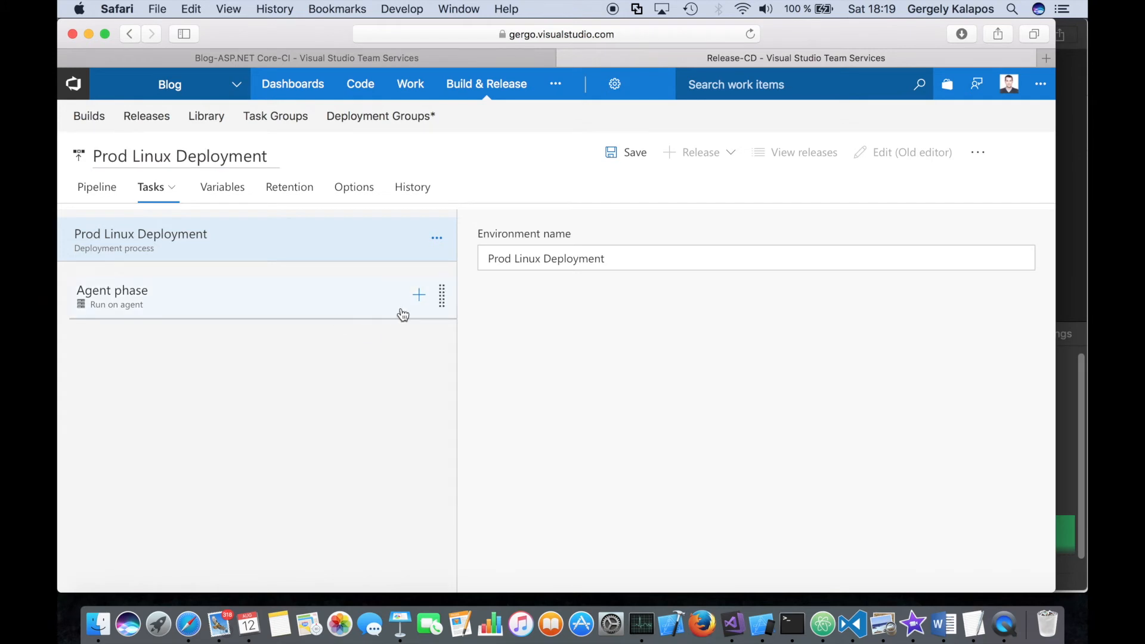
- Search the available tasks for ssh and add the Install SSH Key task to the agent phase
click(417, 295)
click(946, 239)
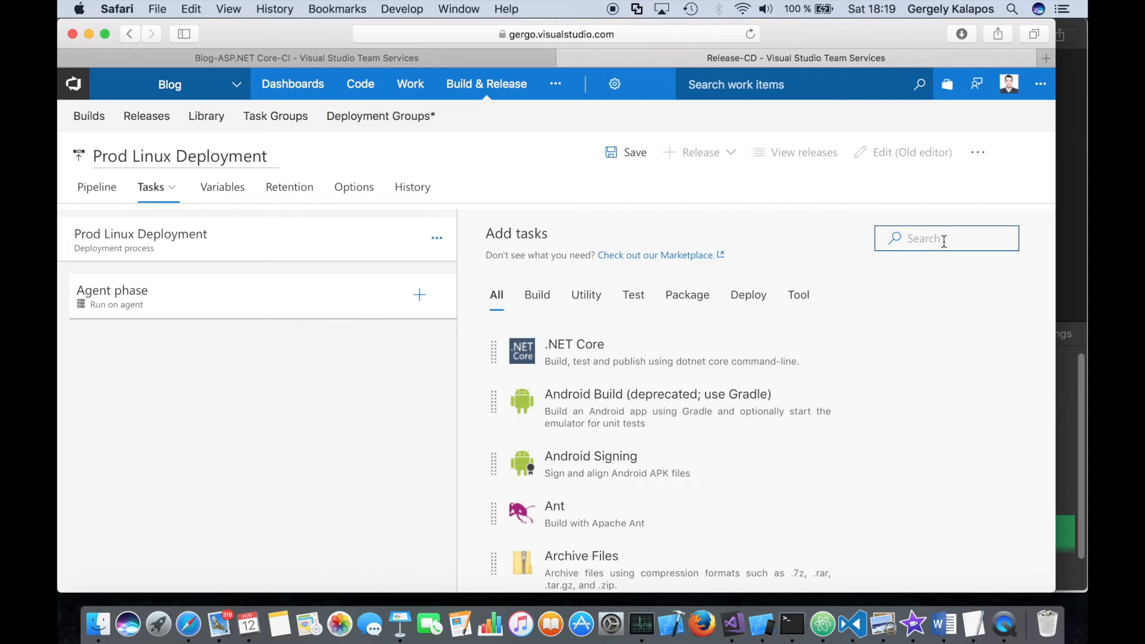
click(945, 240)
scroll(746, 362, down, 2)
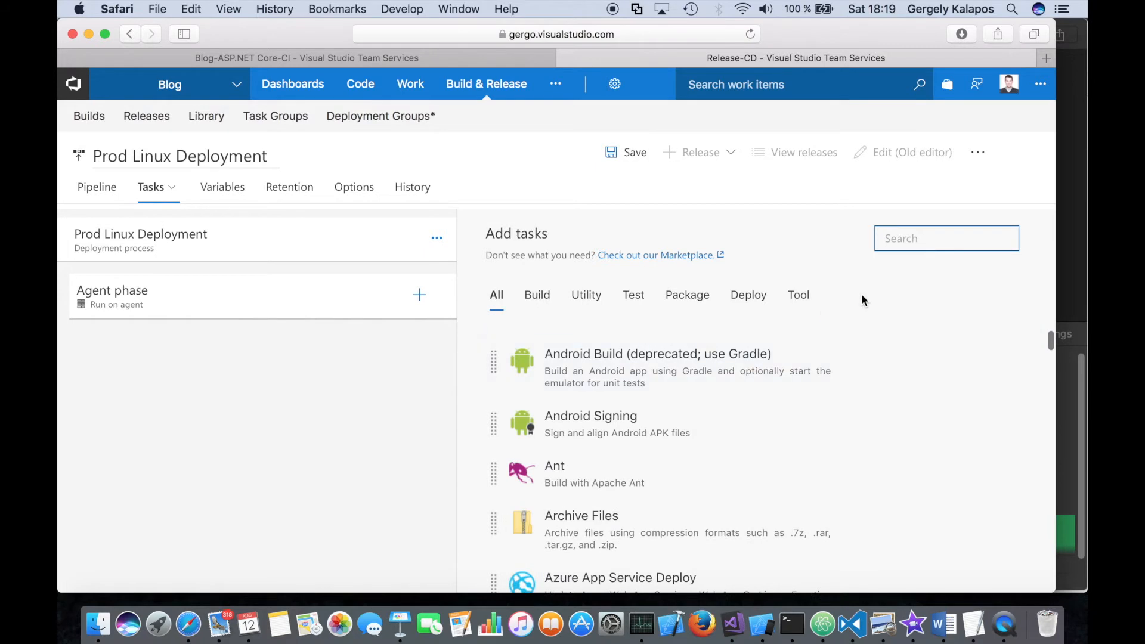
text(ssh)
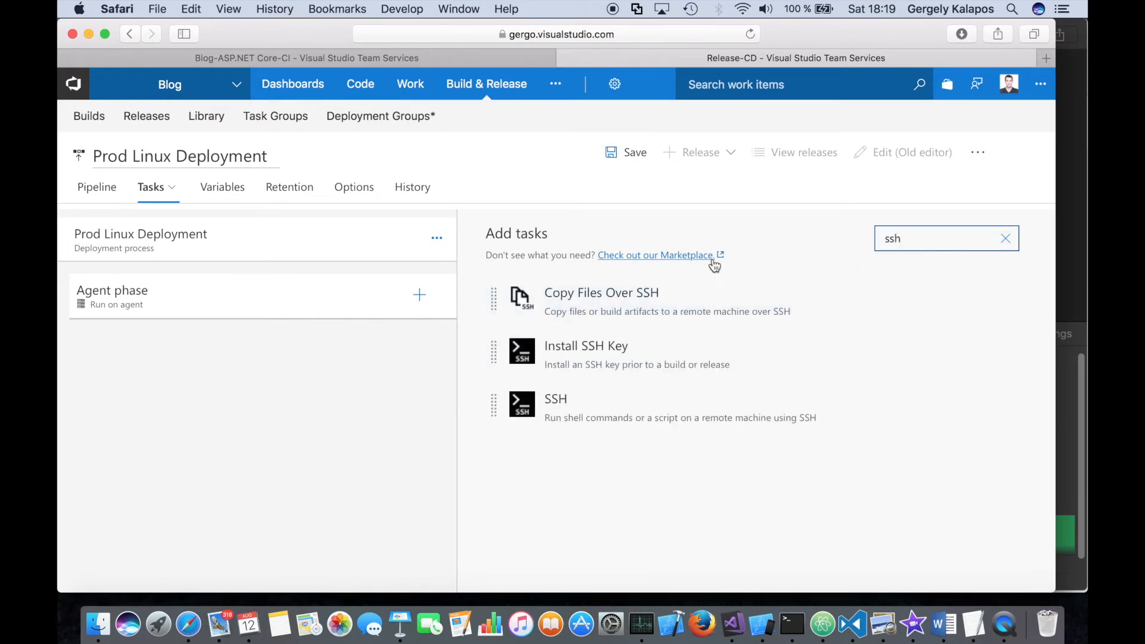
click(570, 357)
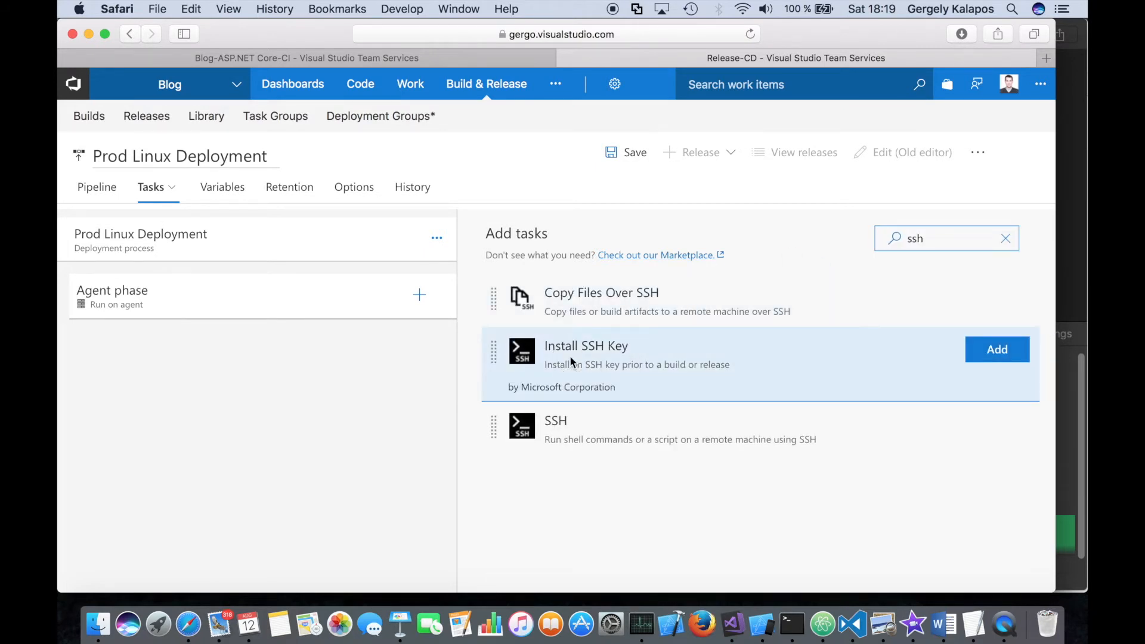
click(987, 351)
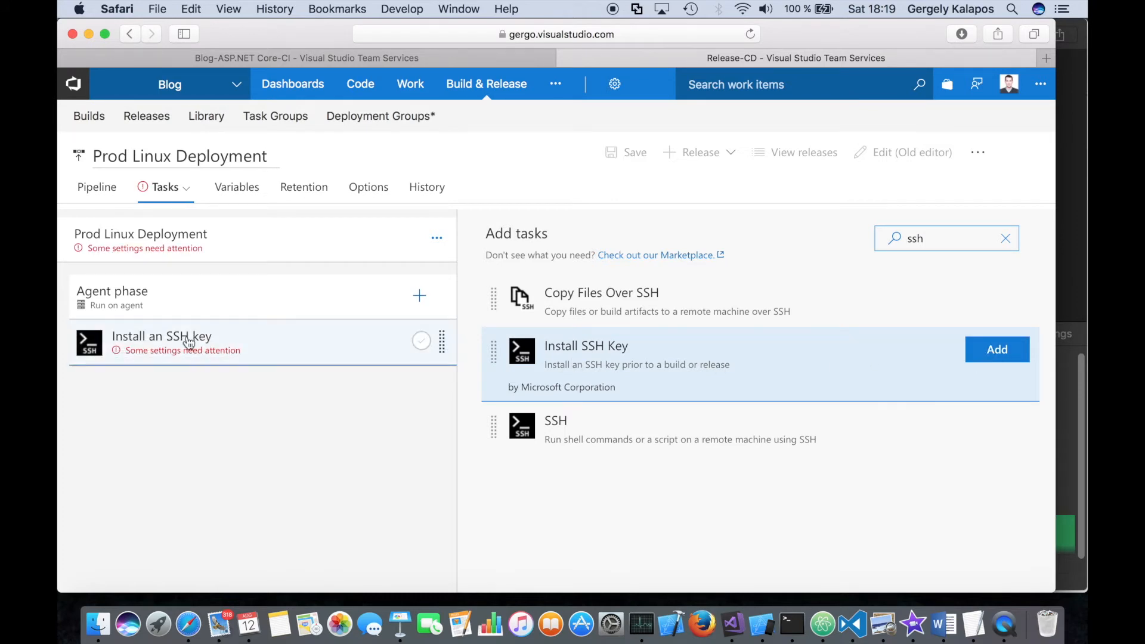
- Review the Install SSH Key task's required settings and version choices, and remove the task from the agent phase
click(283, 356)
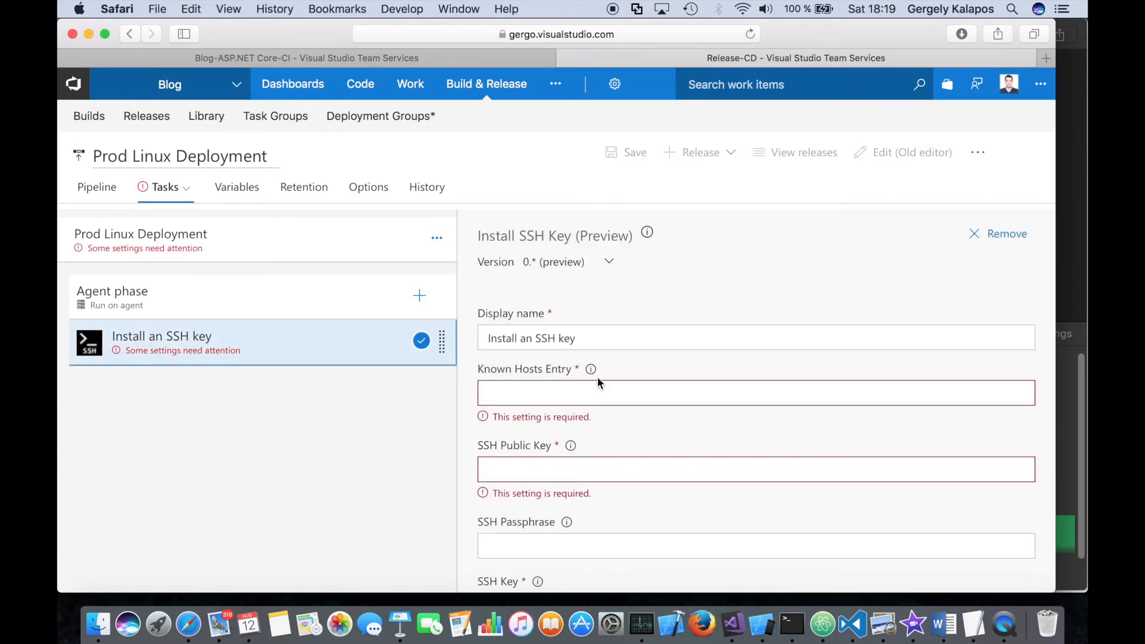
scroll(596, 377, down, 5)
scroll(596, 377, down, 3)
scroll(722, 347, up, 5)
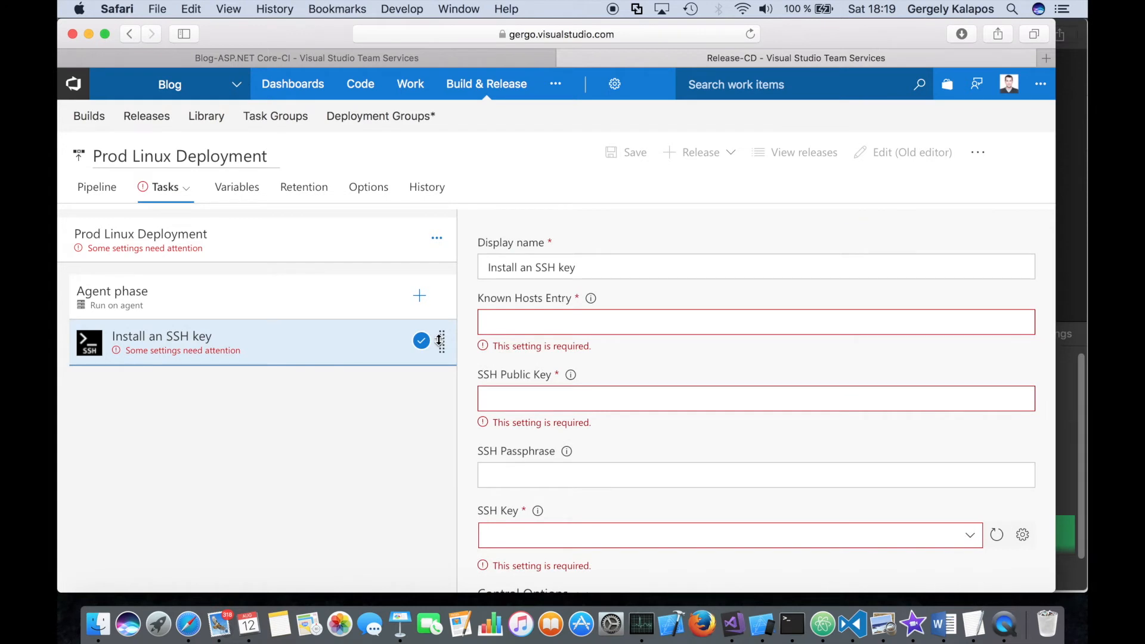
scroll(770, 265, up, 3)
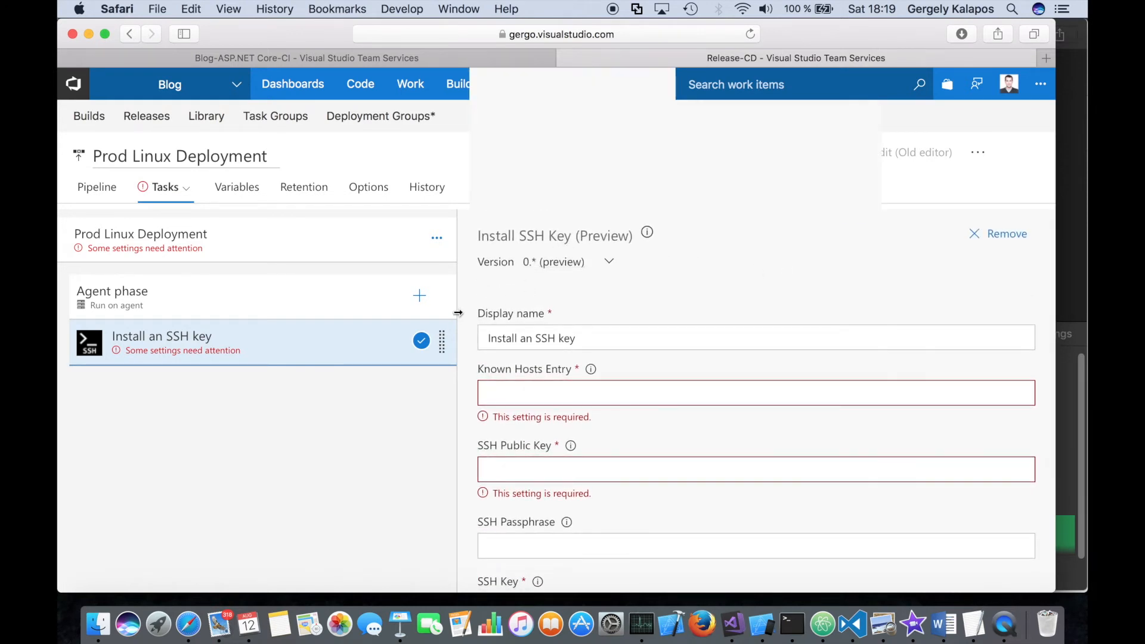
click(609, 265)
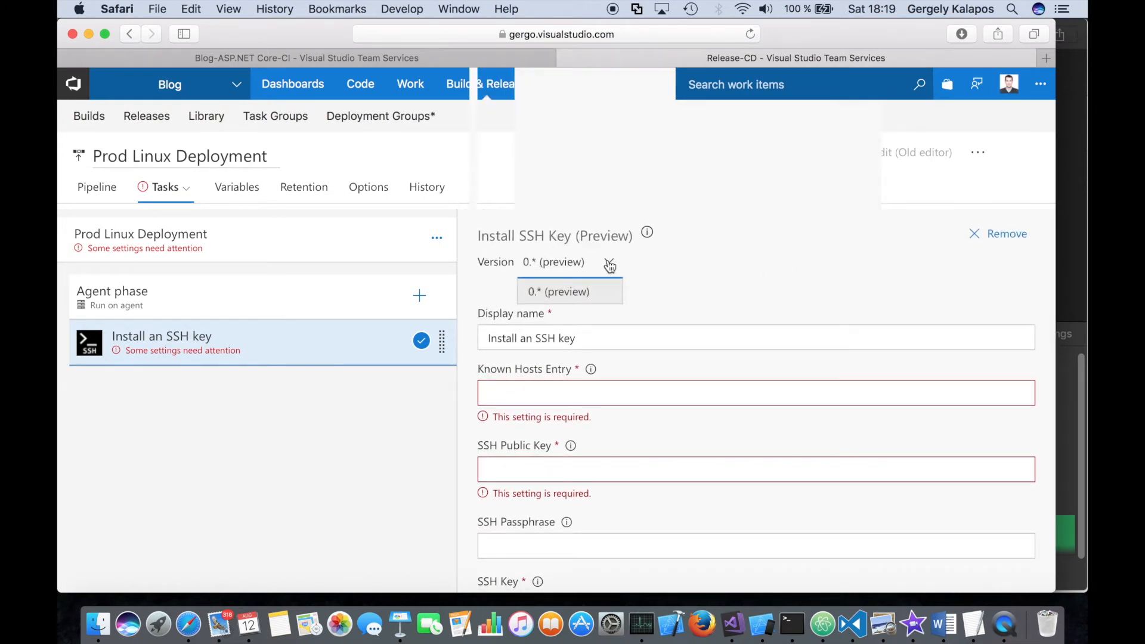
click(665, 263)
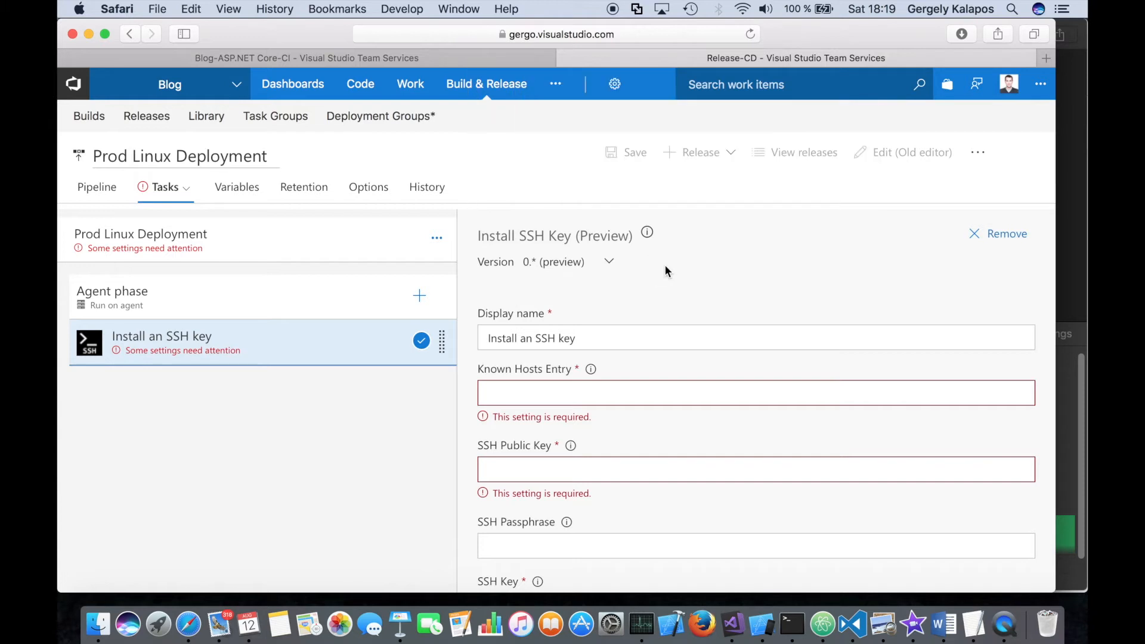
right_click(402, 346)
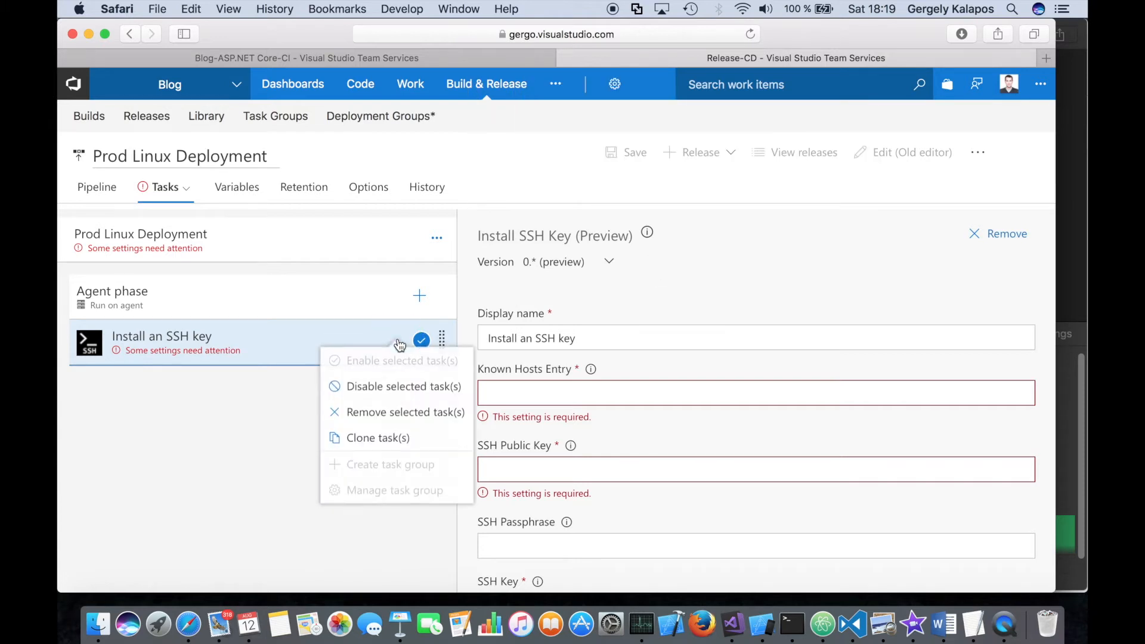
click(413, 414)
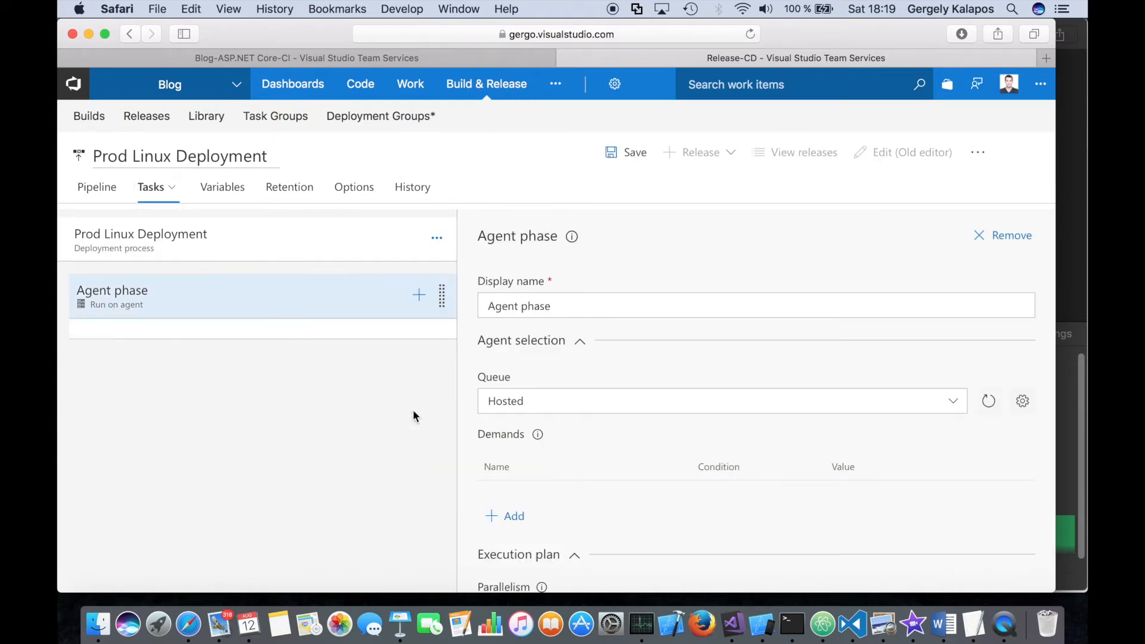
- Add the Decrypt File (OpenSSL) task to the agent phase and open its settings
click(419, 297)
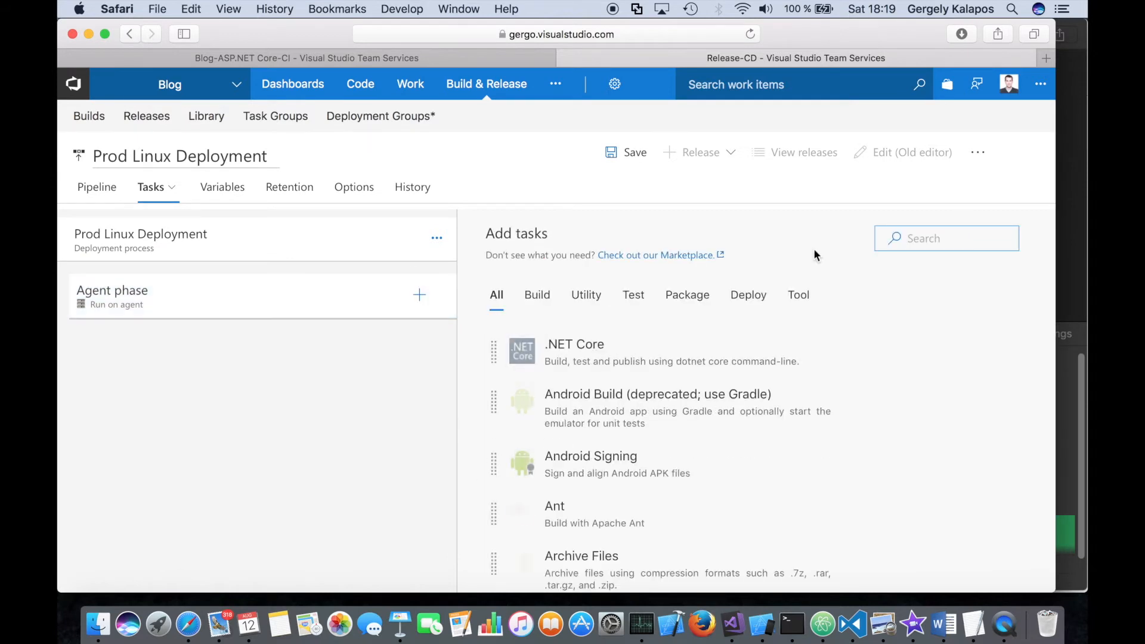
click(934, 239)
text(decy)
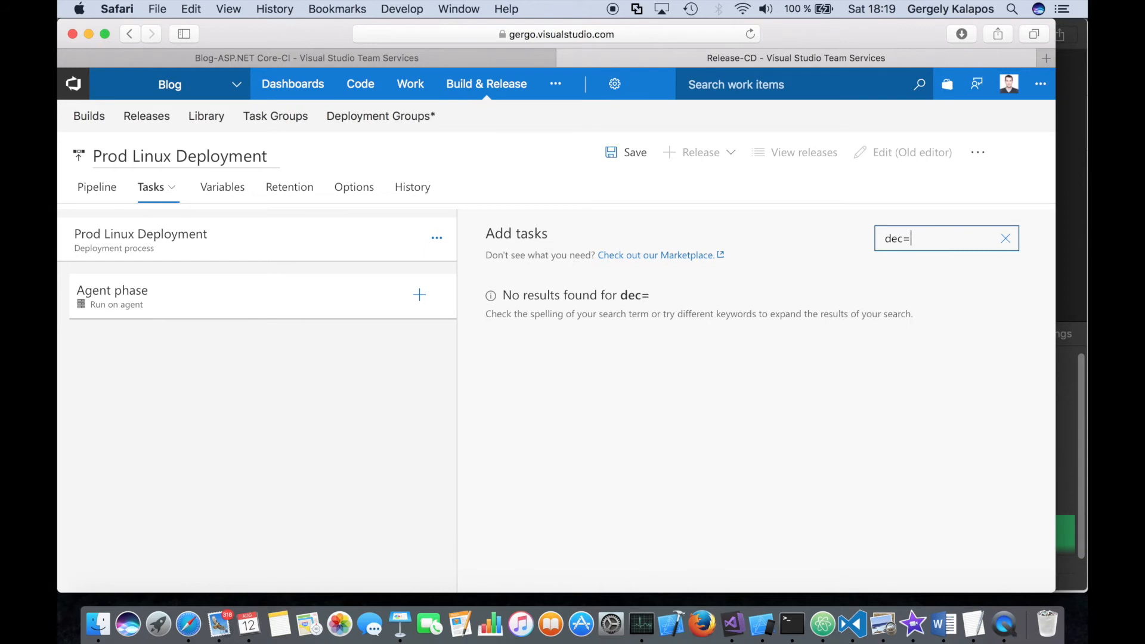
key(BackSpace)
click(671, 297)
click(998, 297)
click(264, 356)
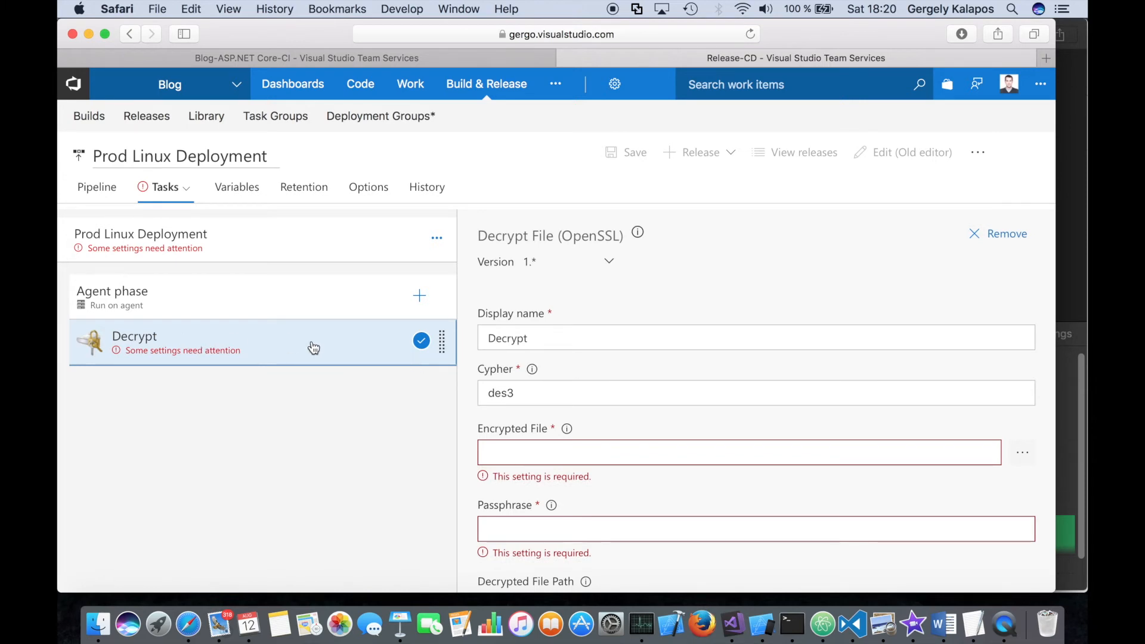
scroll(682, 386, down, 2)
scroll(681, 383, up, 2)
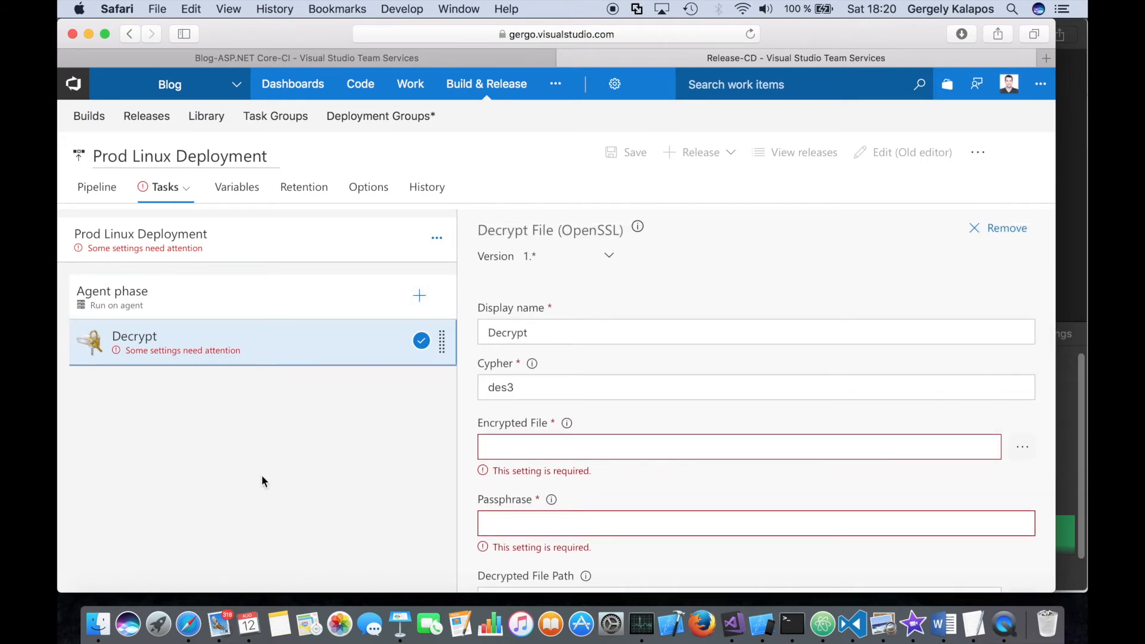
- Switch to Finder and examine the deployment script and the encrypted .enc files in the Deployment folder
click(98, 624)
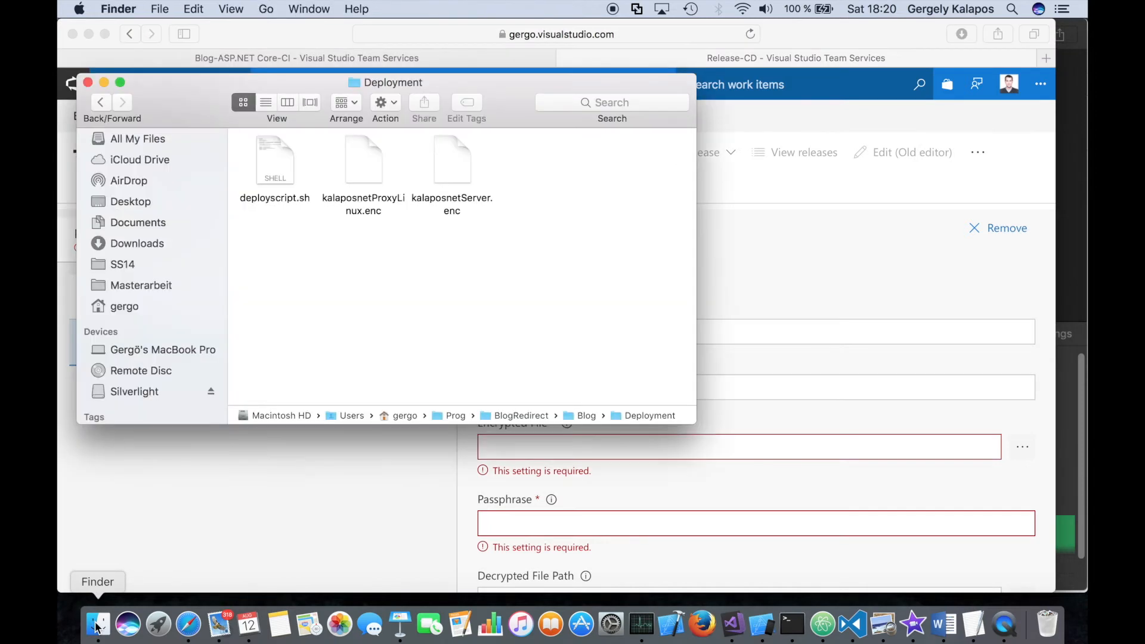
drag(363, 86, 421, 119)
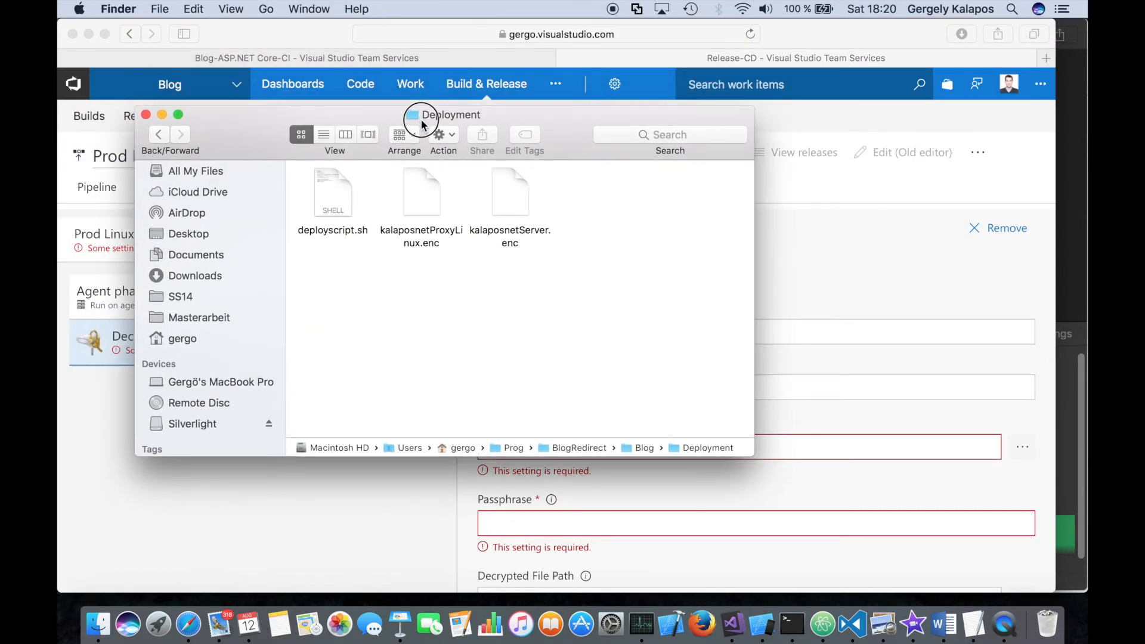
click(419, 236)
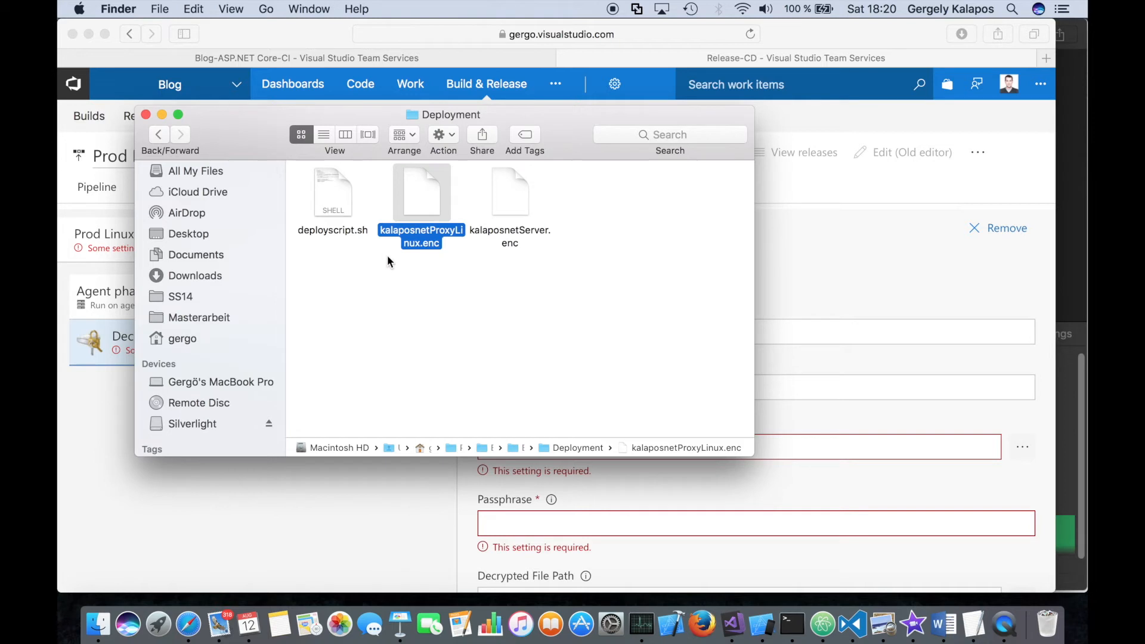
drag(250, 127, 569, 154)
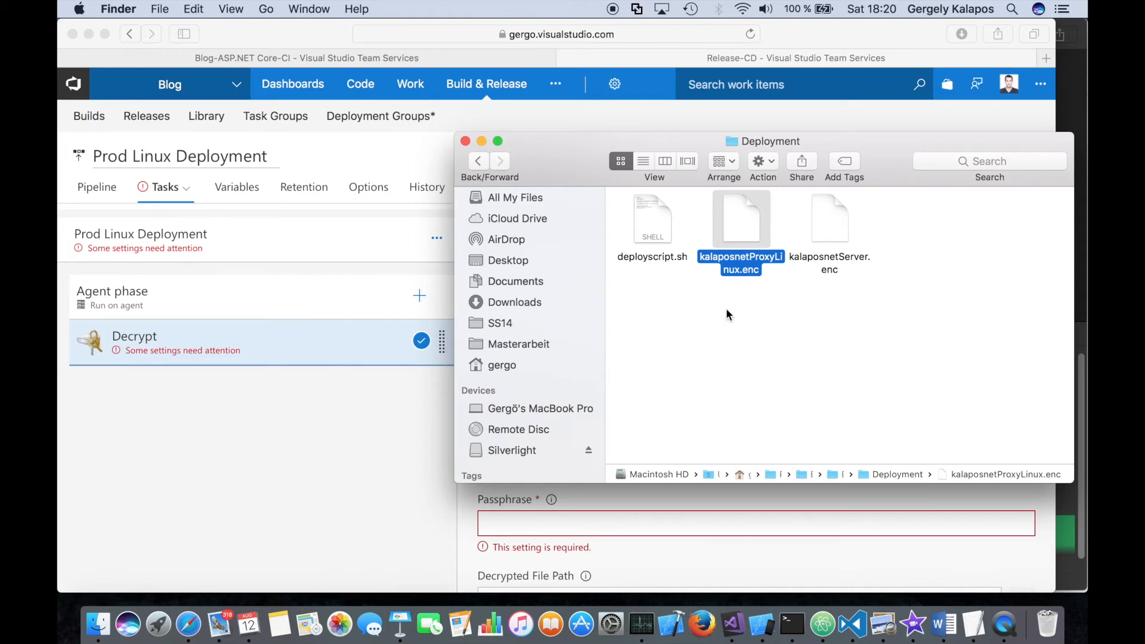
drag(725, 308, 745, 249)
drag(725, 140, 583, 138)
click(493, 210)
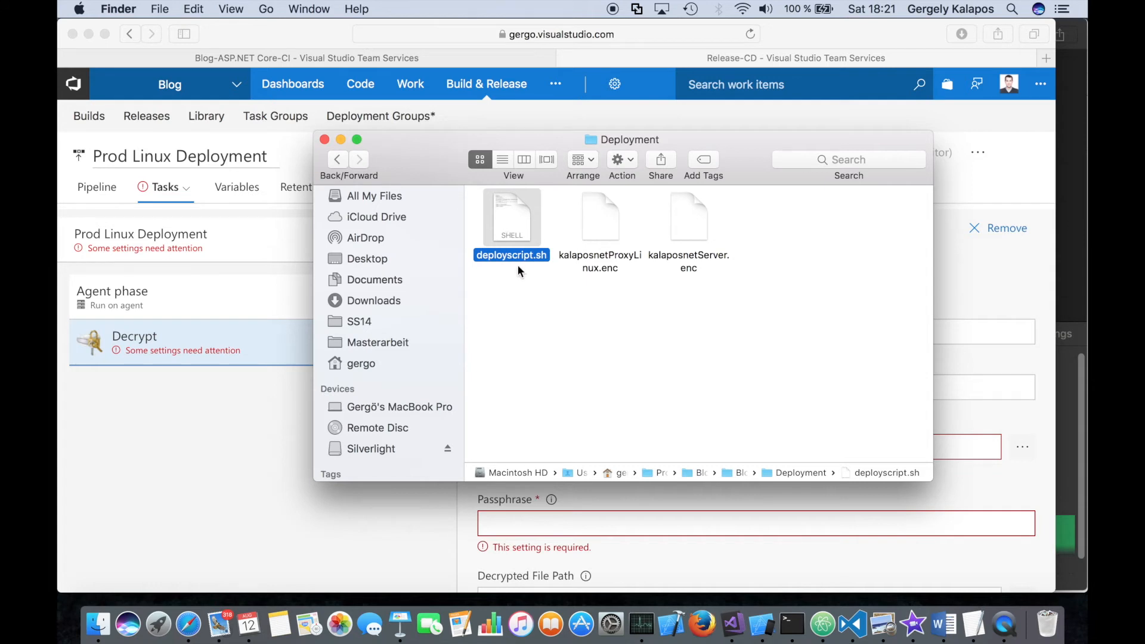
click(521, 293)
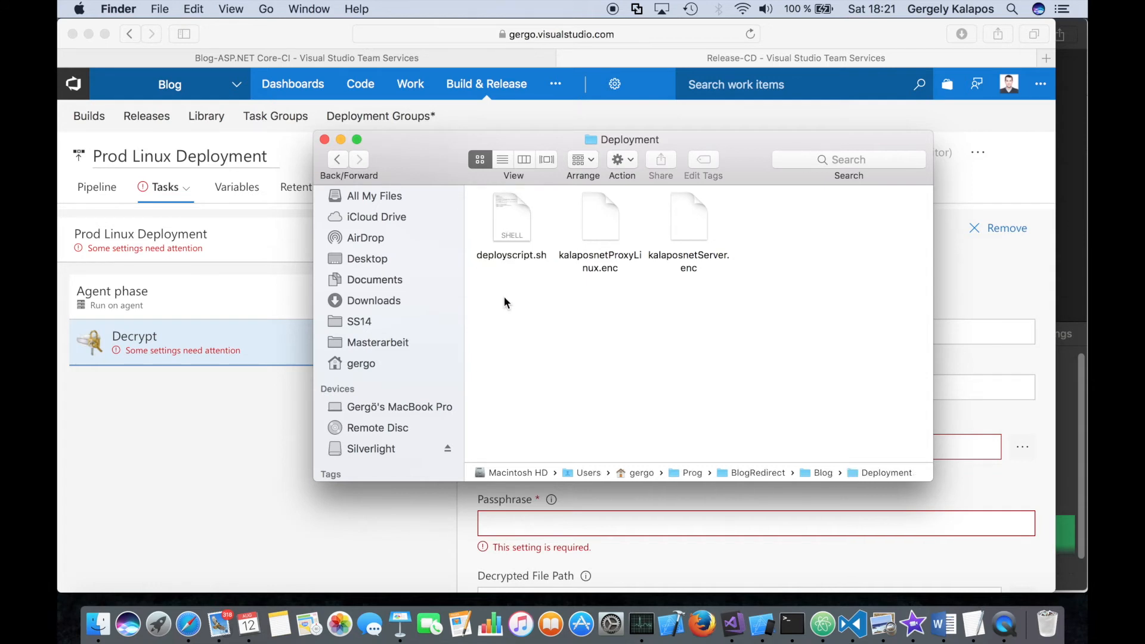
- Return to the release definition in Safari and set the decrypt task's display name to Decrypt kalaposnetProxyLinux.enc
click(202, 351)
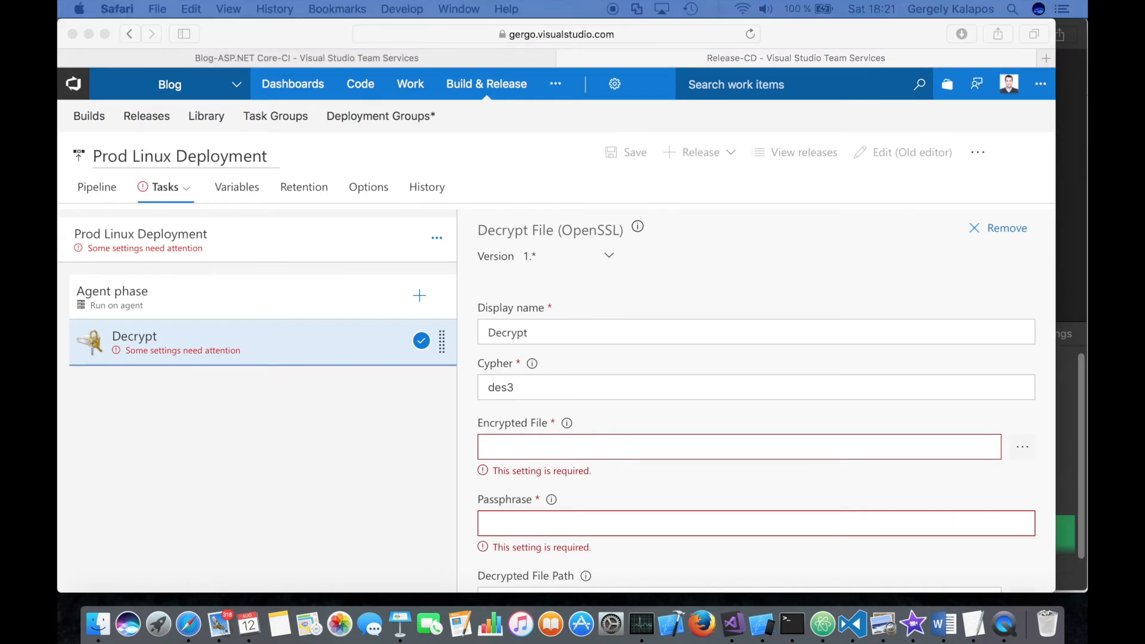
click(620, 334)
click(593, 334)
key(super+a)
text(Decrypt kalaposnetProxyLinux.enc)
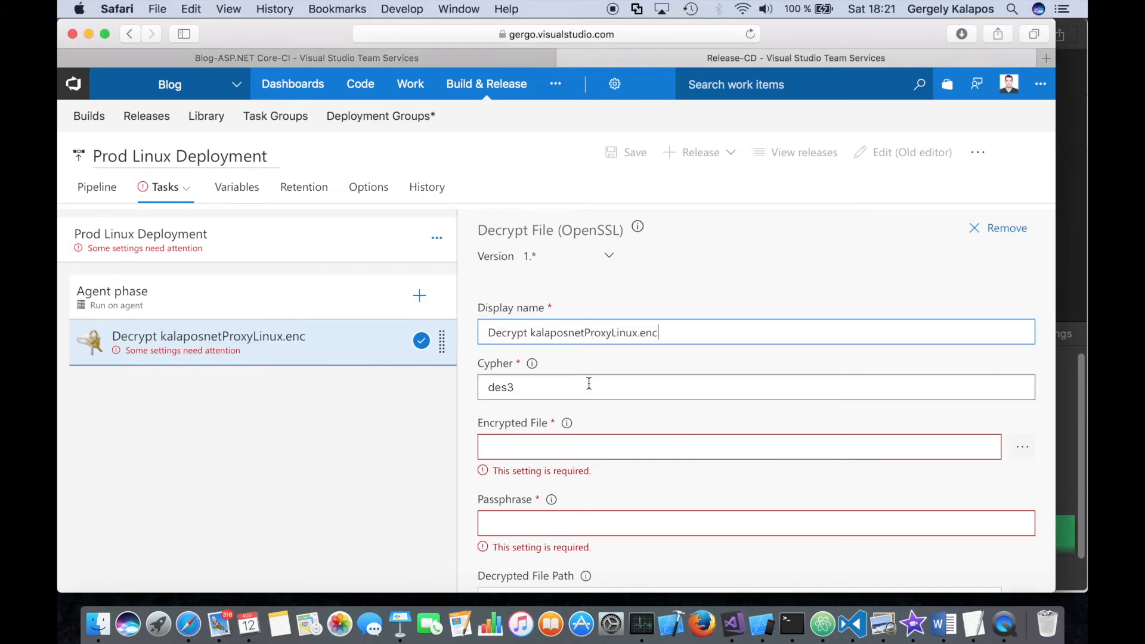
- Set the decrypt task's encrypted file to $(System.DefaultWorkingDirectory)/Blog/Deployment/kalaposnetProxyLinux.enc
scroll(660, 368, down, 2)
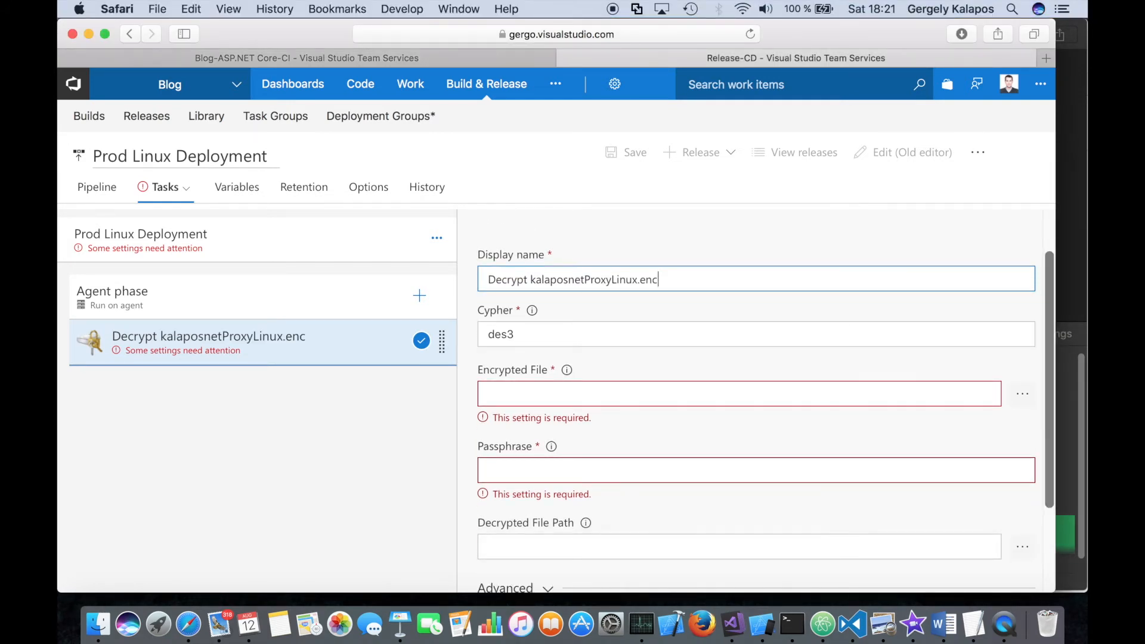
key(super+Tab)
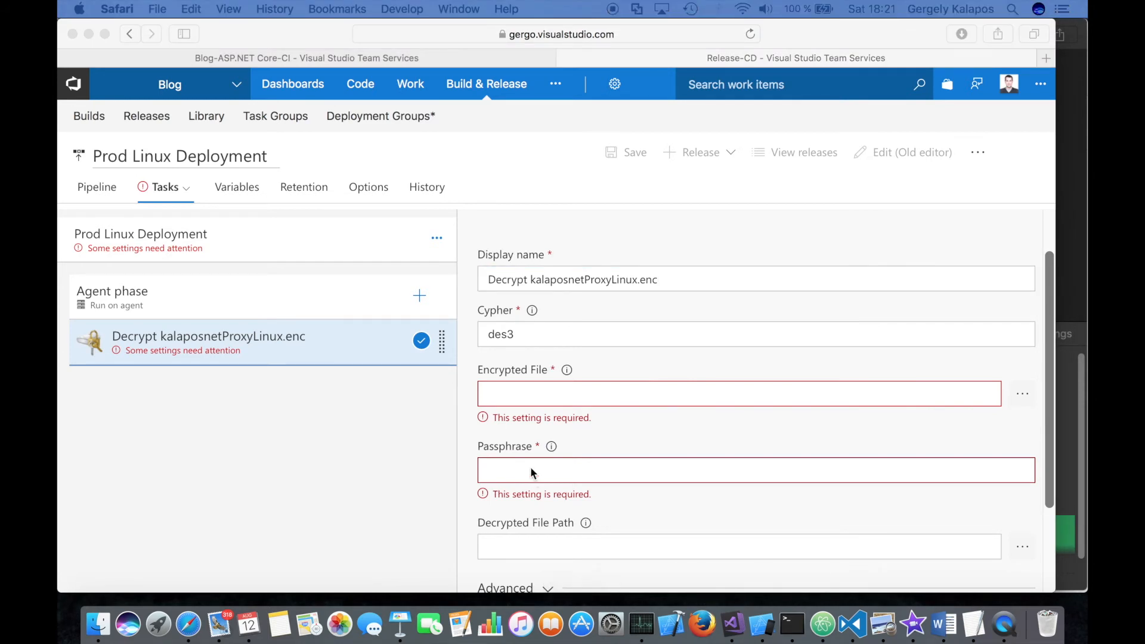
click(531, 391)
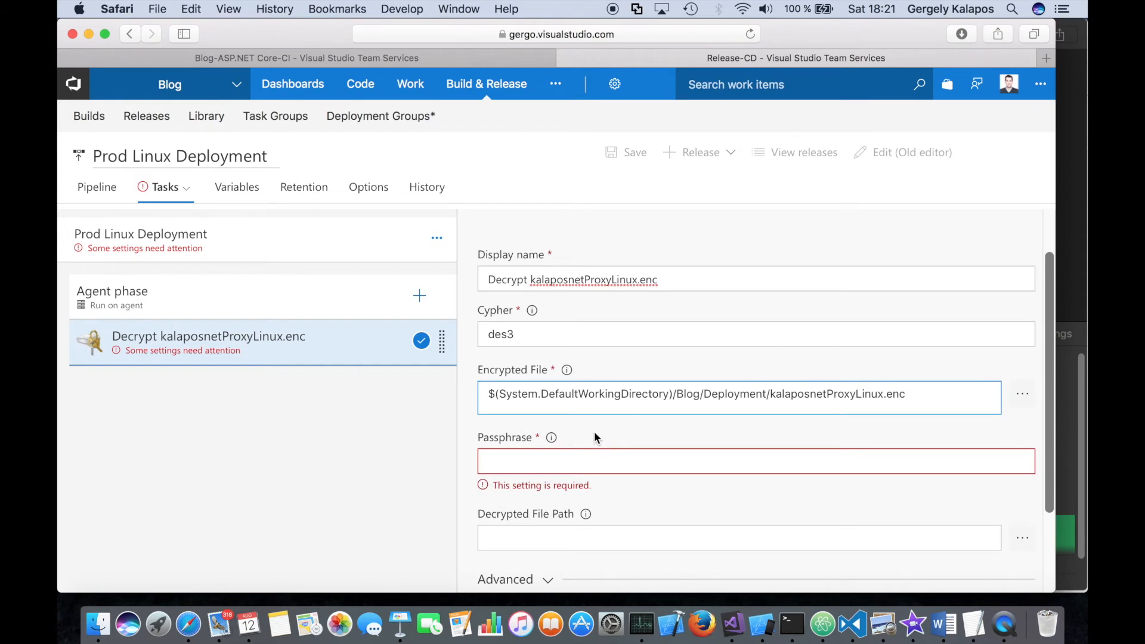
scroll(615, 406, down, 3)
- Set the decrypt task's passphrase to the variable reference $(ENC_PWD)
key(Tab)
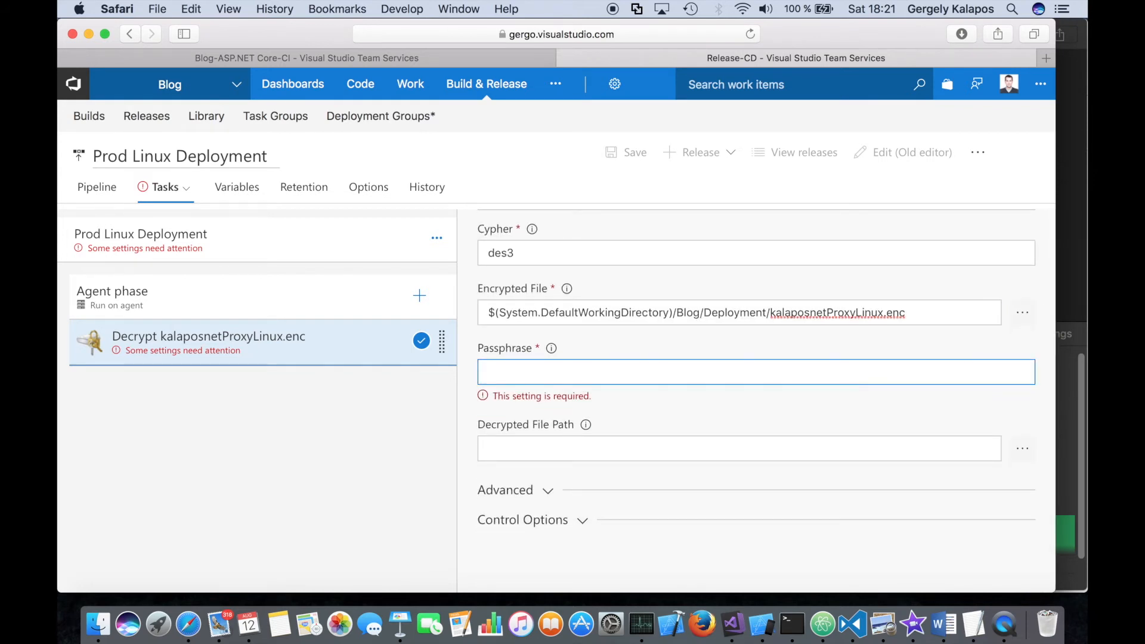
key(super+Tab)
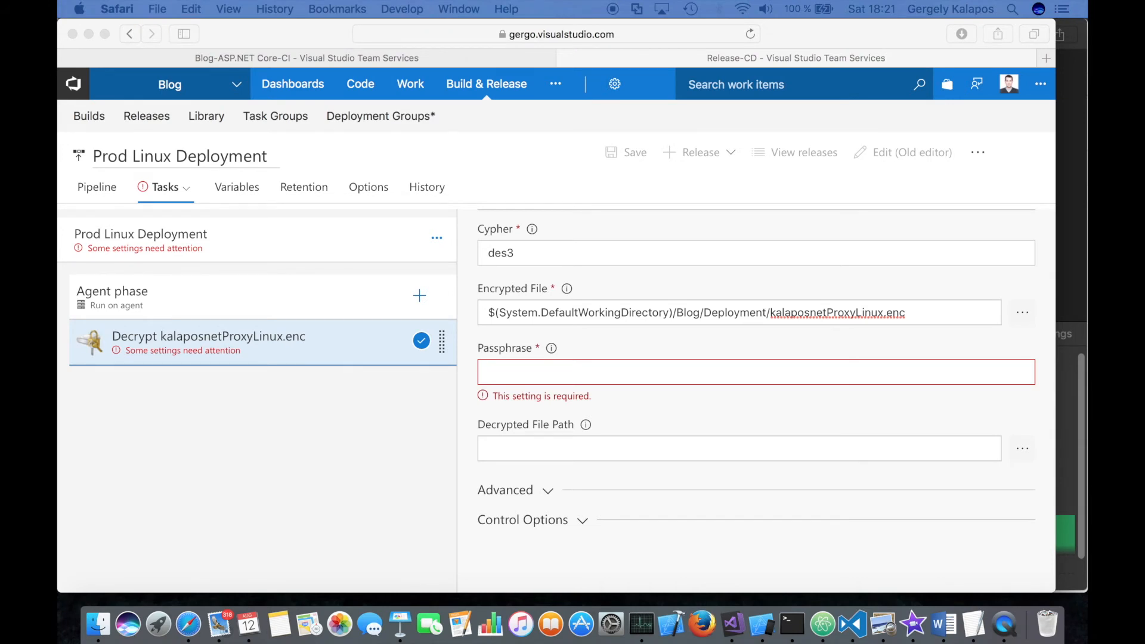
click(502, 375)
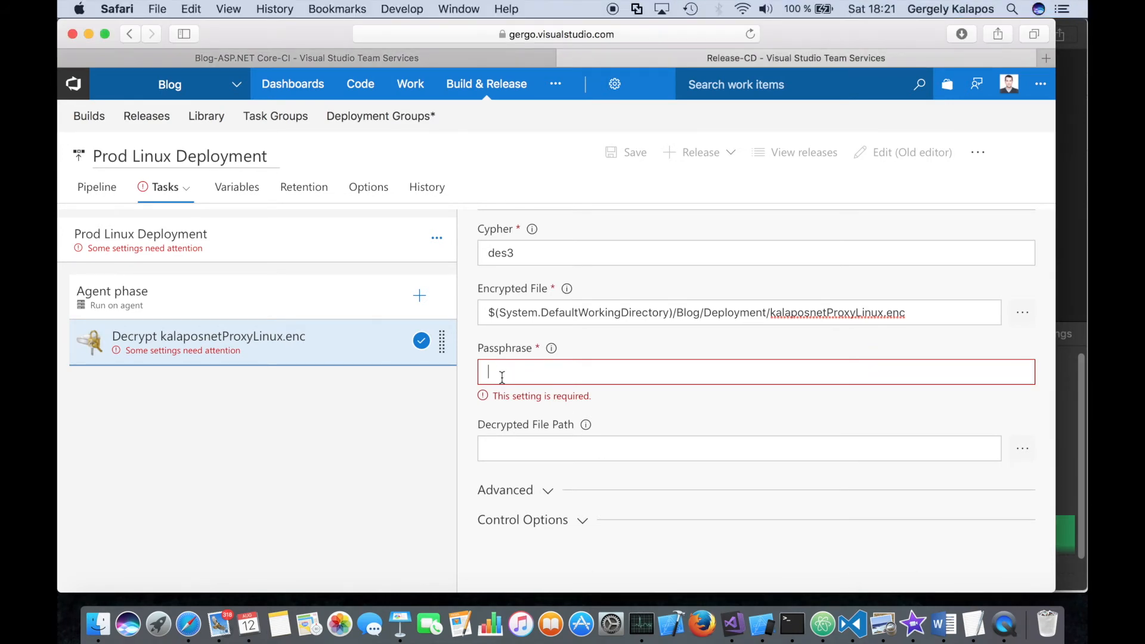
key(super+v)
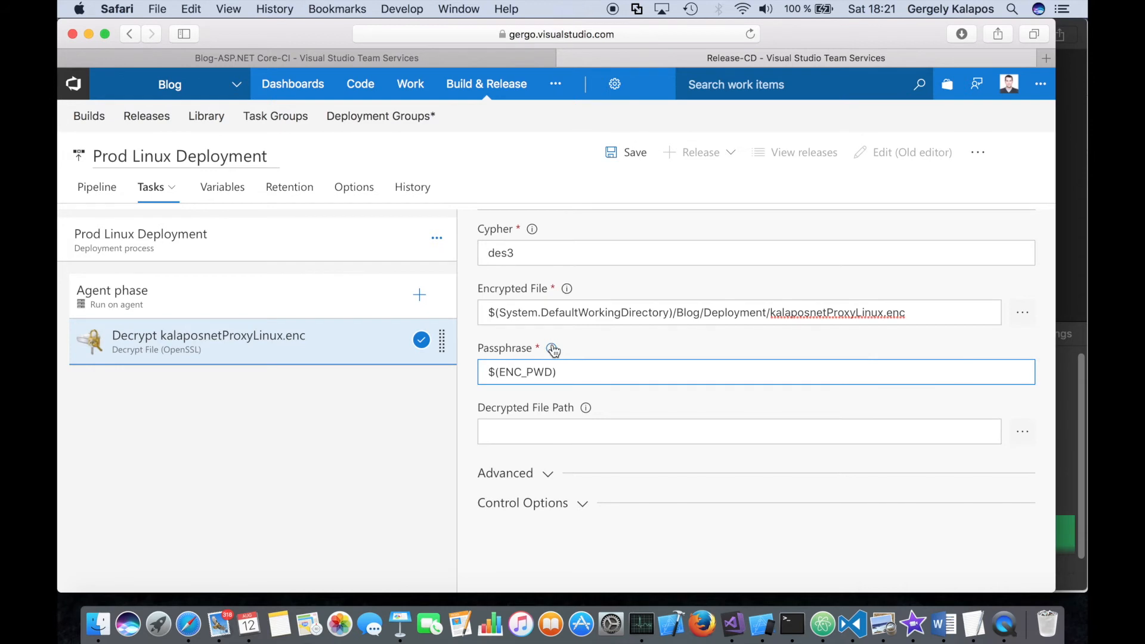
- Set the decrypted file path to kalaposnetProxyLinux and save the release definition without a comment
scroll(562, 344, down, 1)
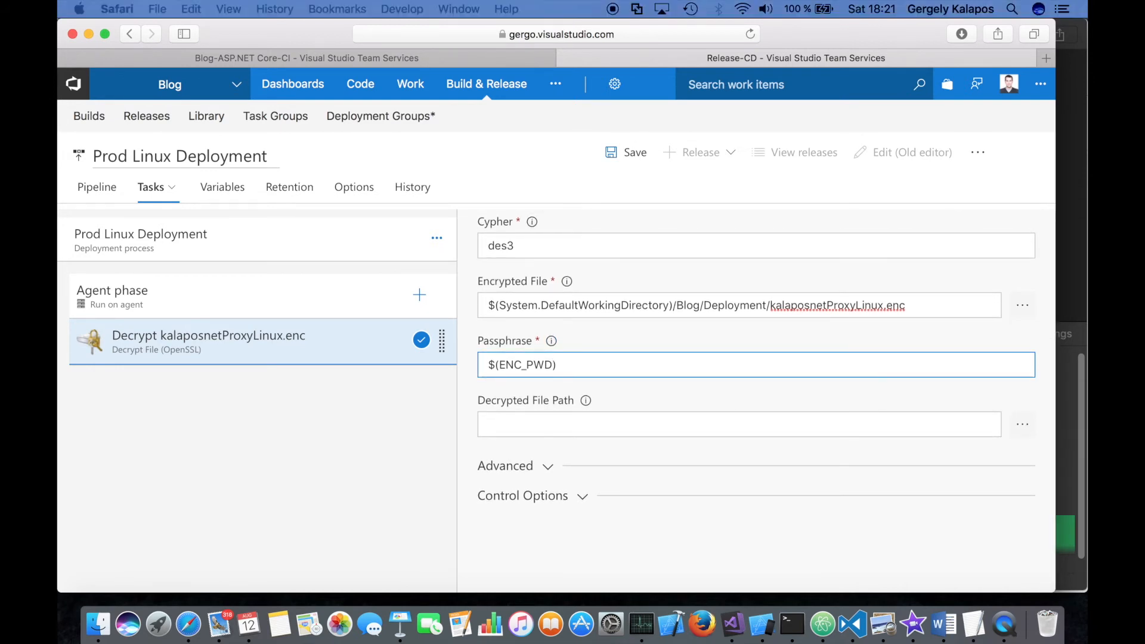
click(553, 428)
click(507, 430)
text(kalaposnetProxyLinux)
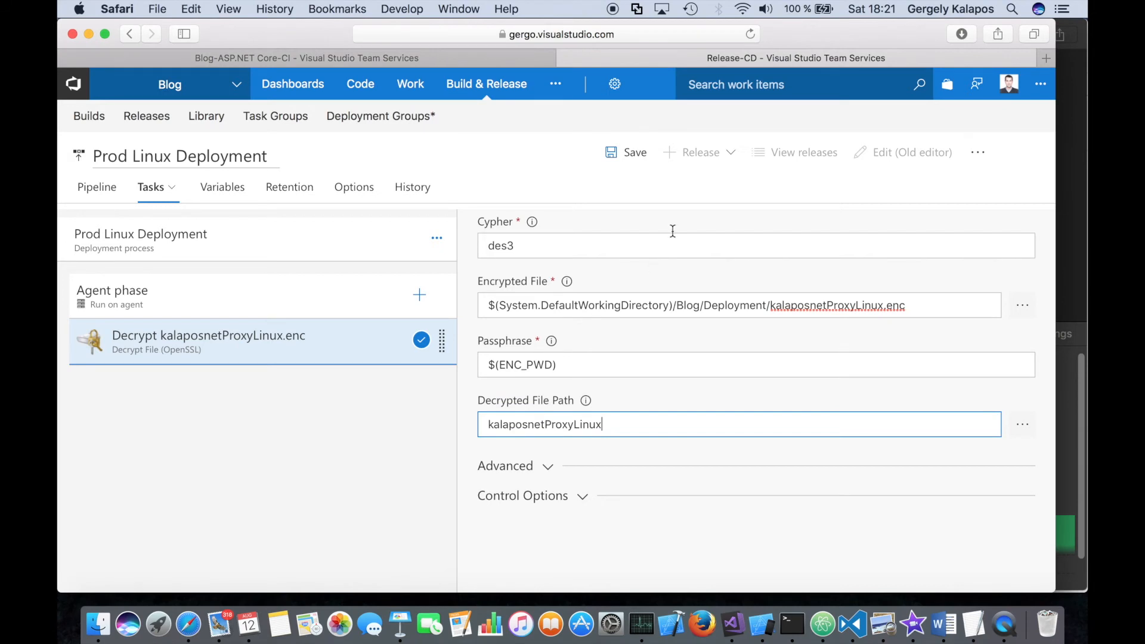
click(624, 158)
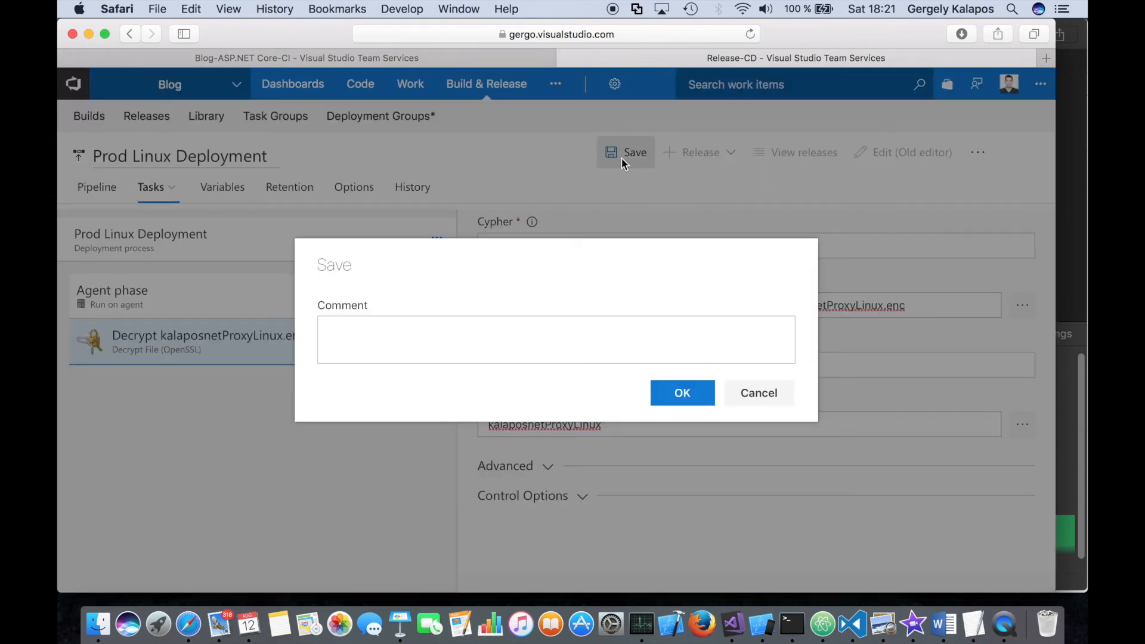
click(678, 395)
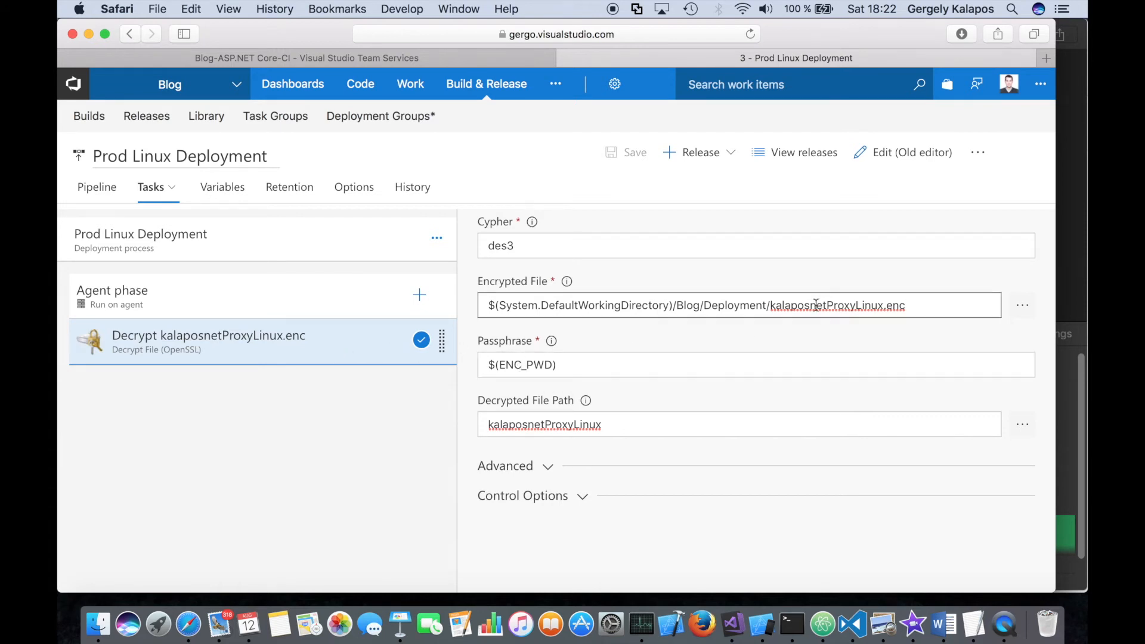
- Clone the kalaposnetProxyLinux.enc decrypt task and set the copy's display name to Decrypt kalaposnetServer.enc
drag(771, 305, 881, 305)
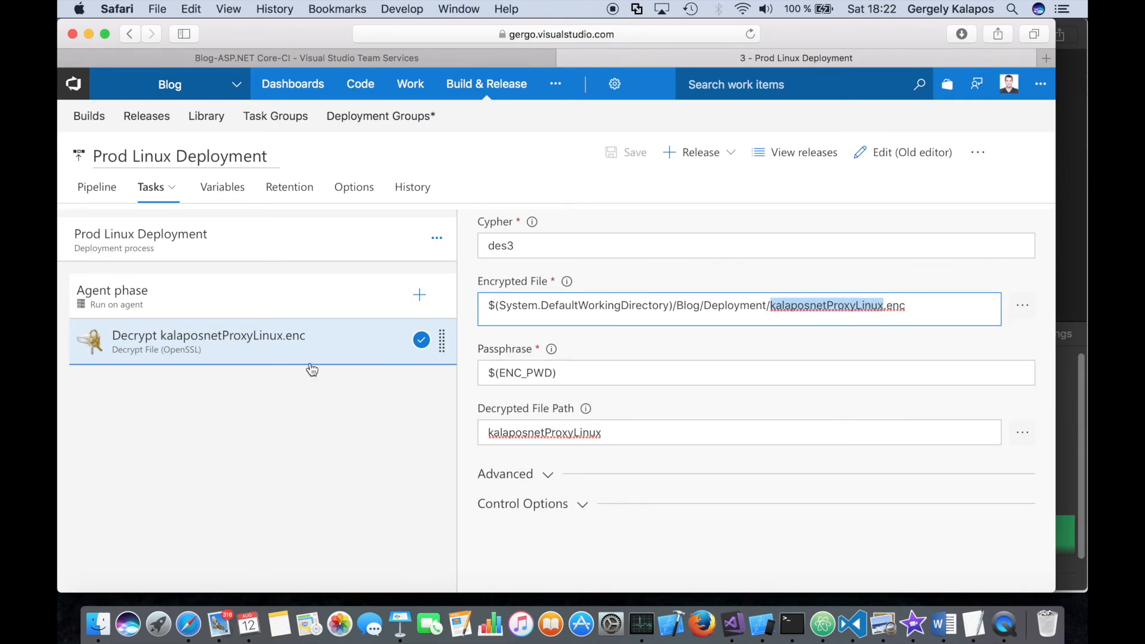
right_click(298, 340)
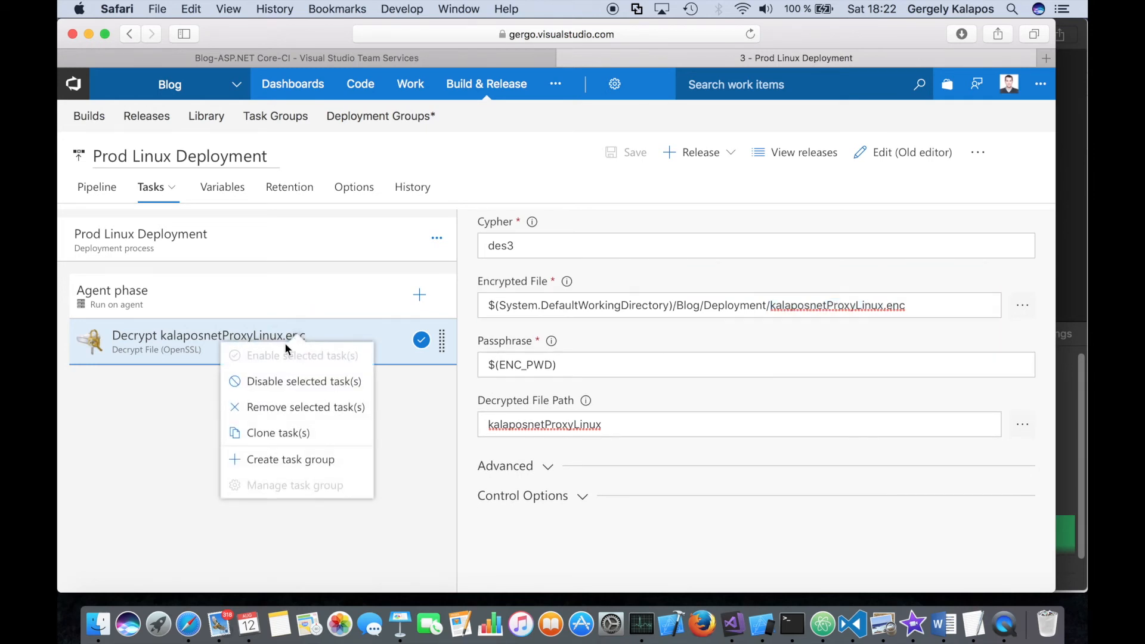
click(315, 441)
click(269, 386)
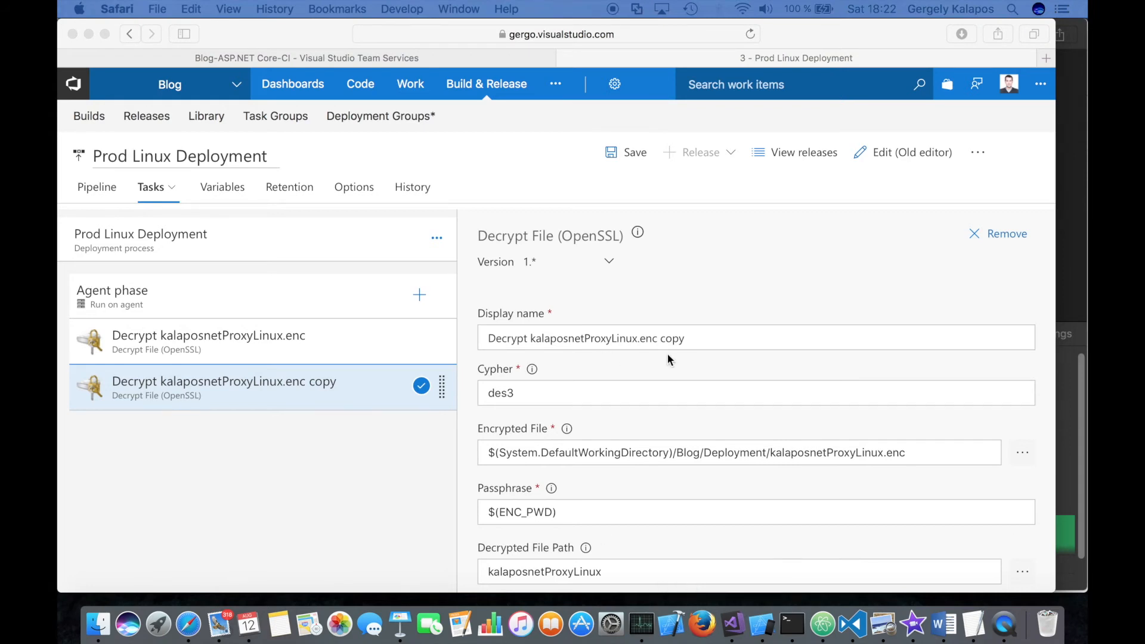
click(693, 339)
key(super+a)
text(Decrypt kalaposnetServer.enc)
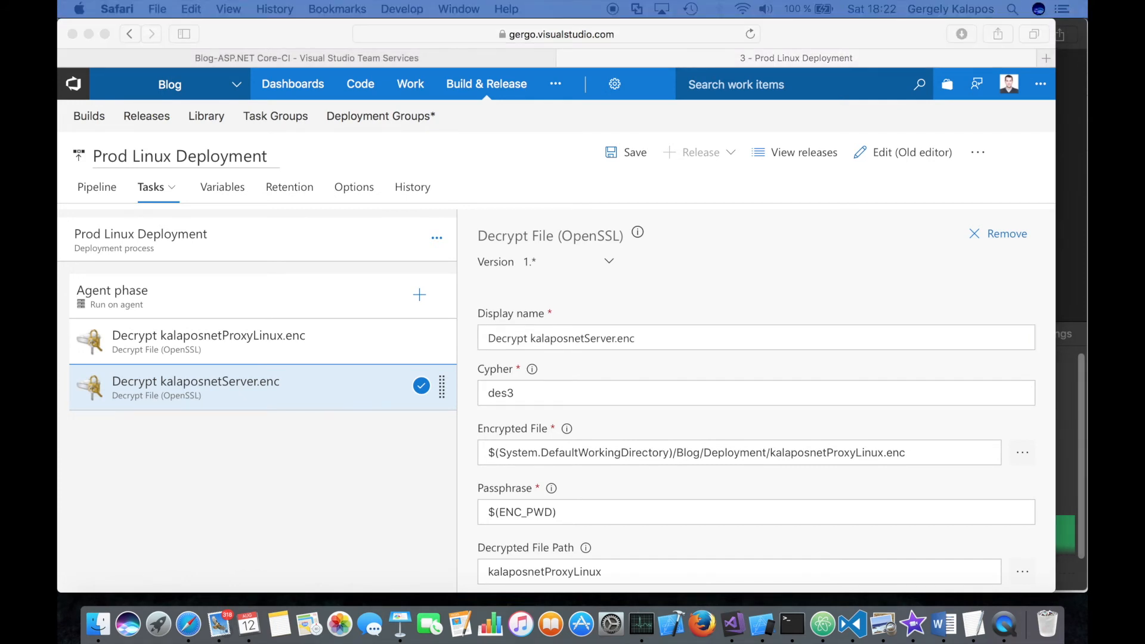
- Set the cloned task's encrypted file to $(System.DefaultWorkingDirectory)/Blog/Deployment/kalaposnetServer.enc
click(786, 460)
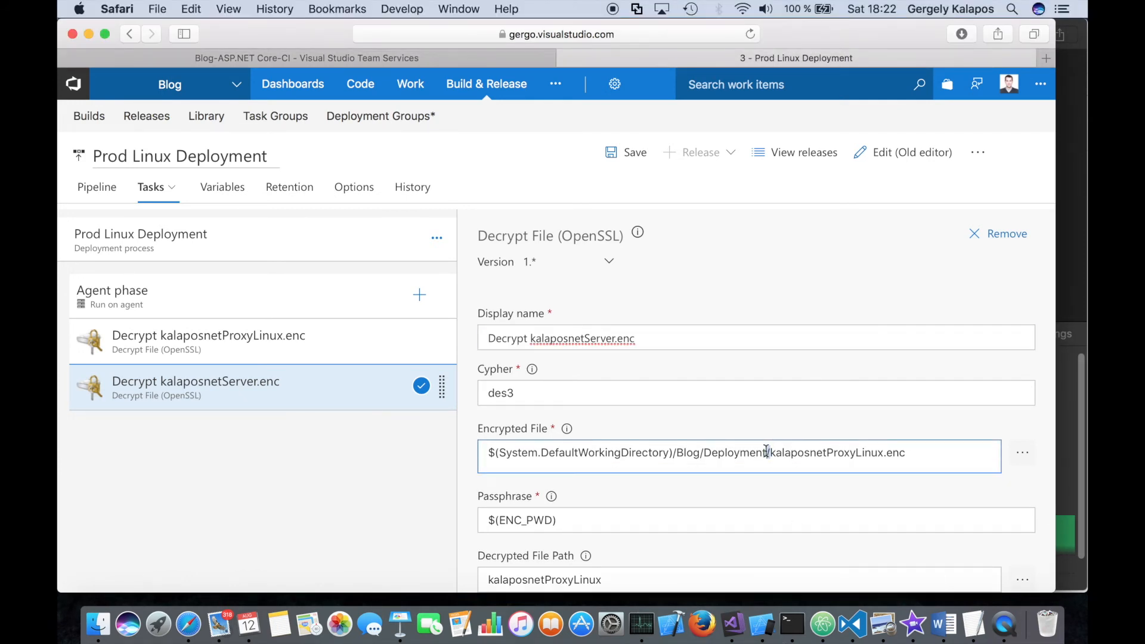
key(super+a)
text($(System.DefaultWorkingDirectory)/Blog/Deployment/kalaposnetServer.enc)
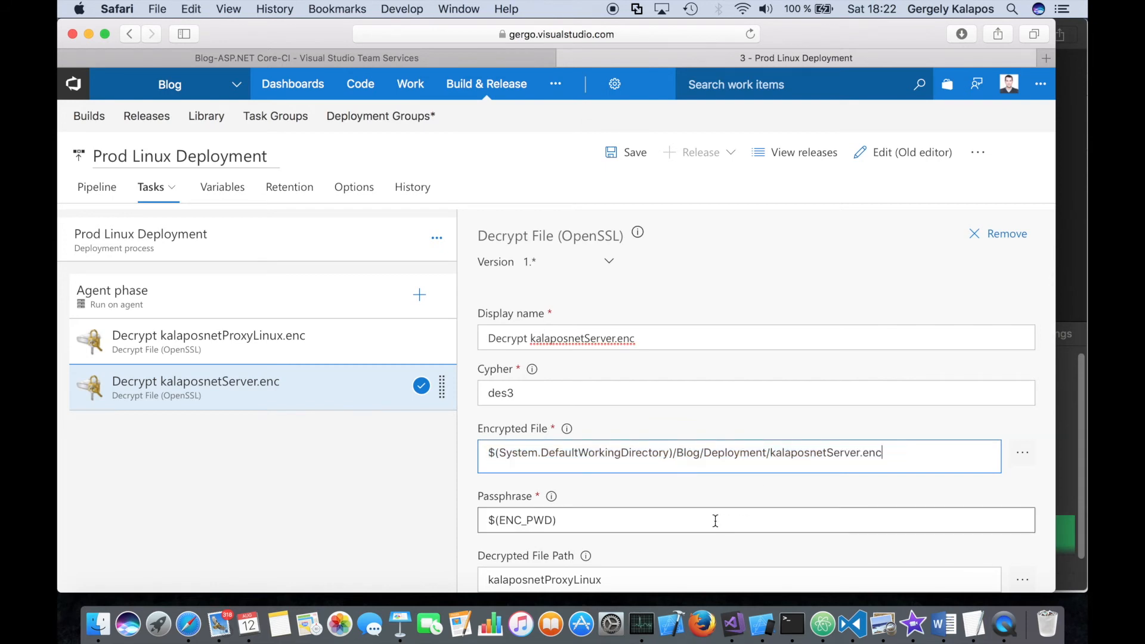
- Set the cloned task's decrypted file path to kalaposnetServer and save the release definition without a comment
scroll(715, 521, down, 3)
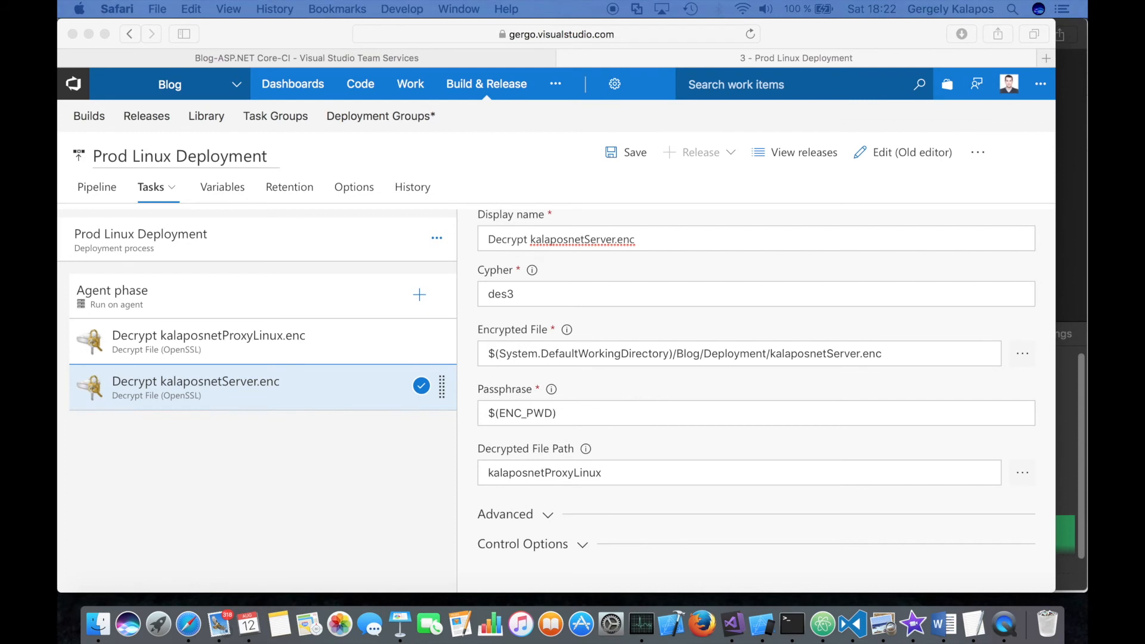
double_click(551, 476)
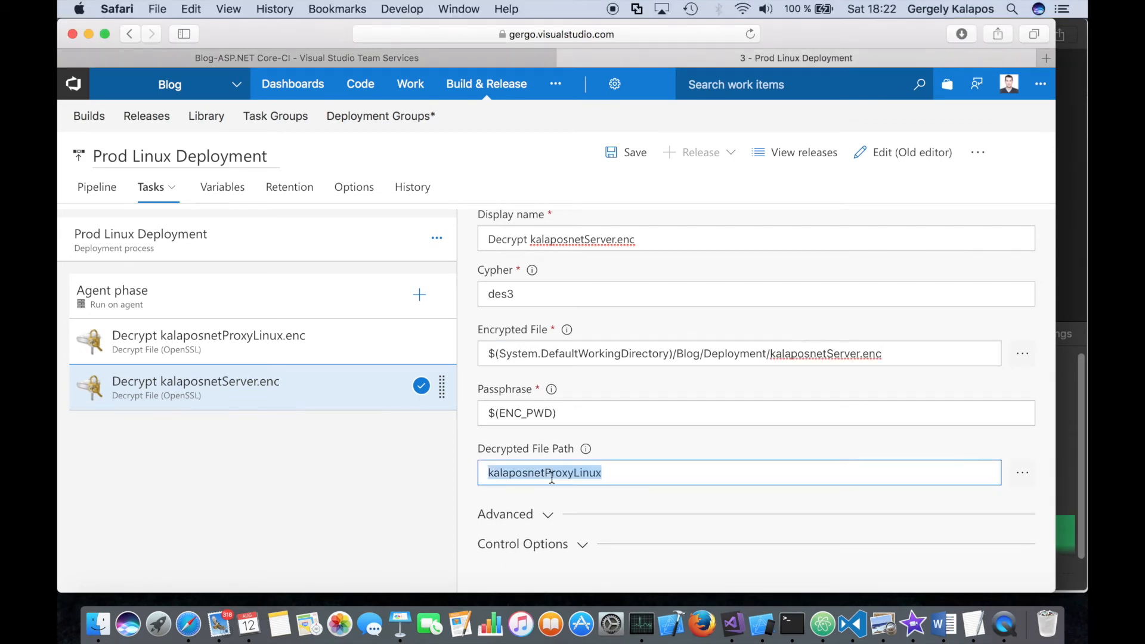
text(kalaposnetServer)
scroll(729, 473, down, 2)
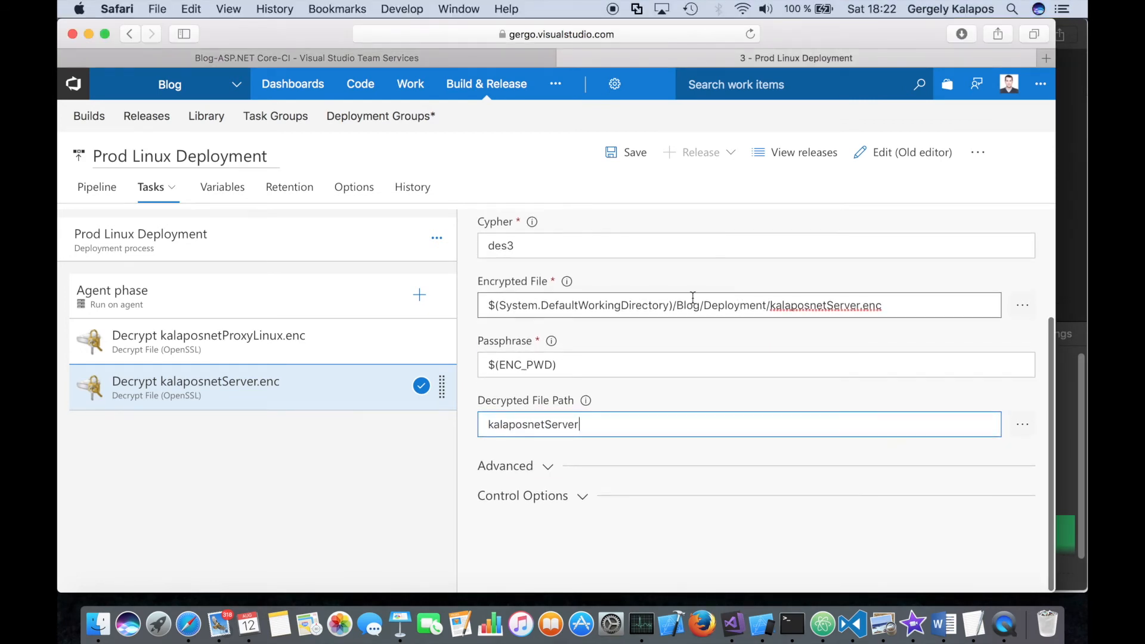
click(626, 152)
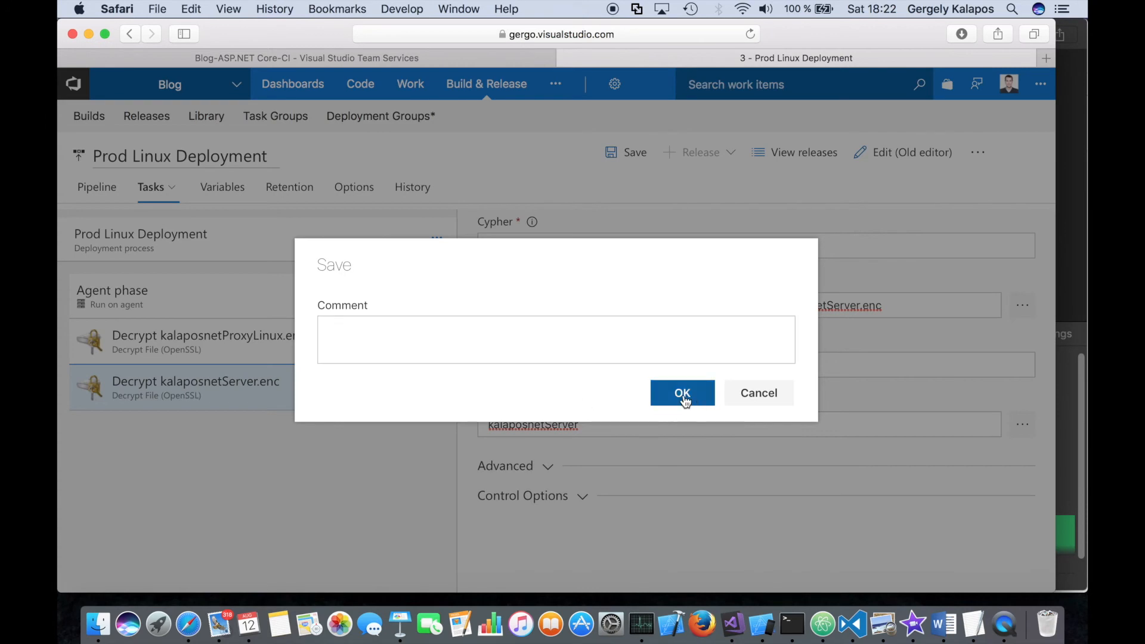
click(686, 396)
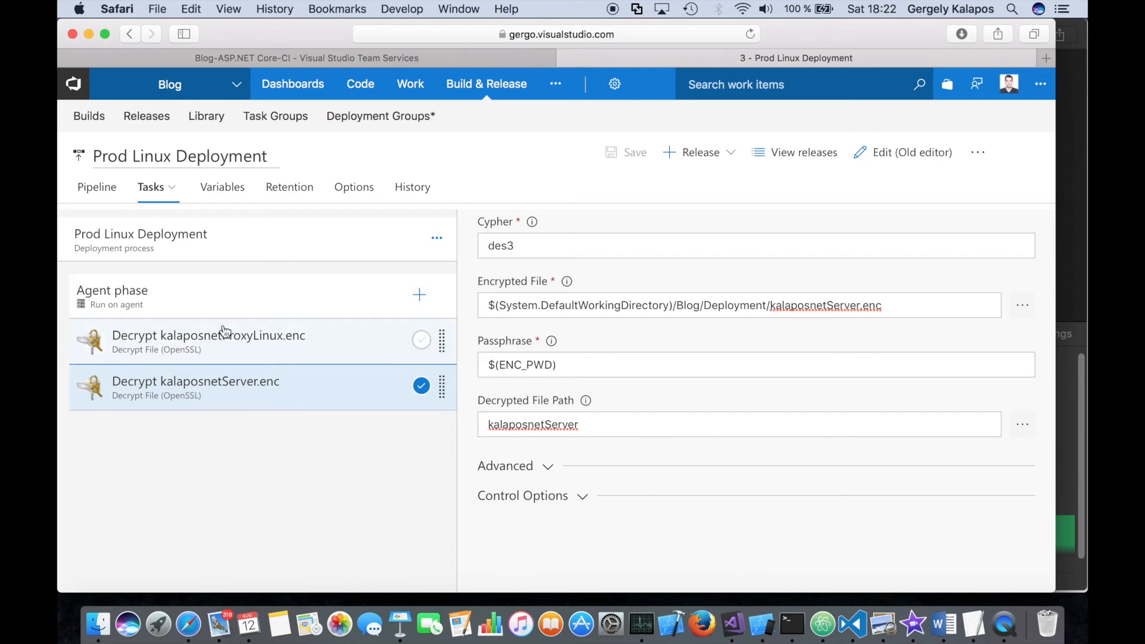
- Open the task catalog for the agent phase, and select deployscript.sh in the Deployment folder in Finder
scroll(632, 324, up, 3)
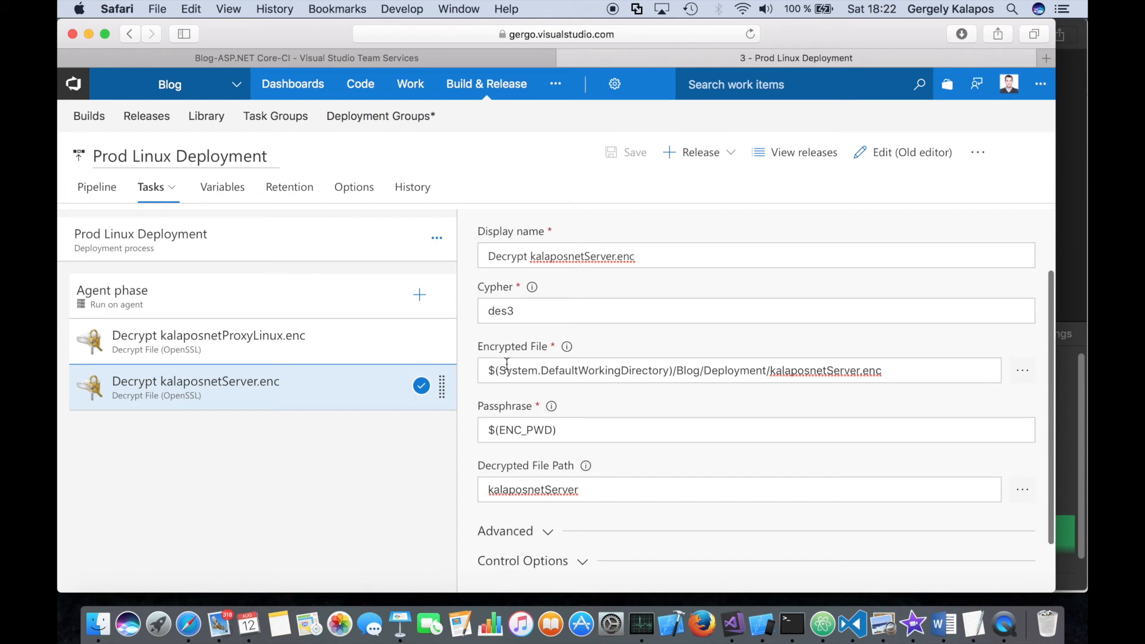
click(419, 295)
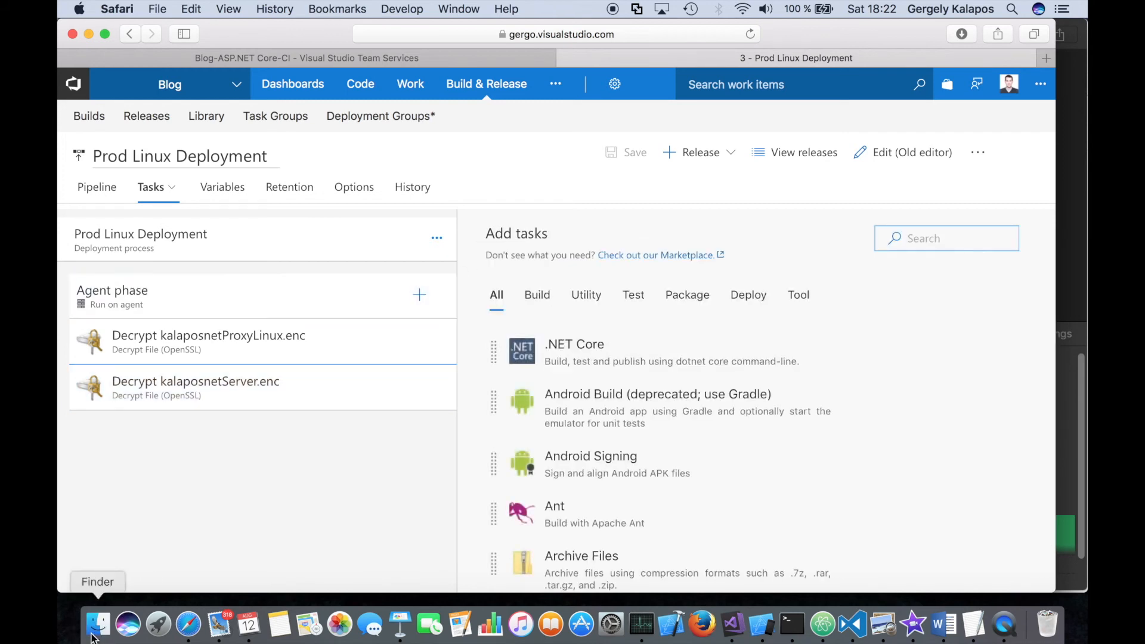
click(98, 624)
click(517, 221)
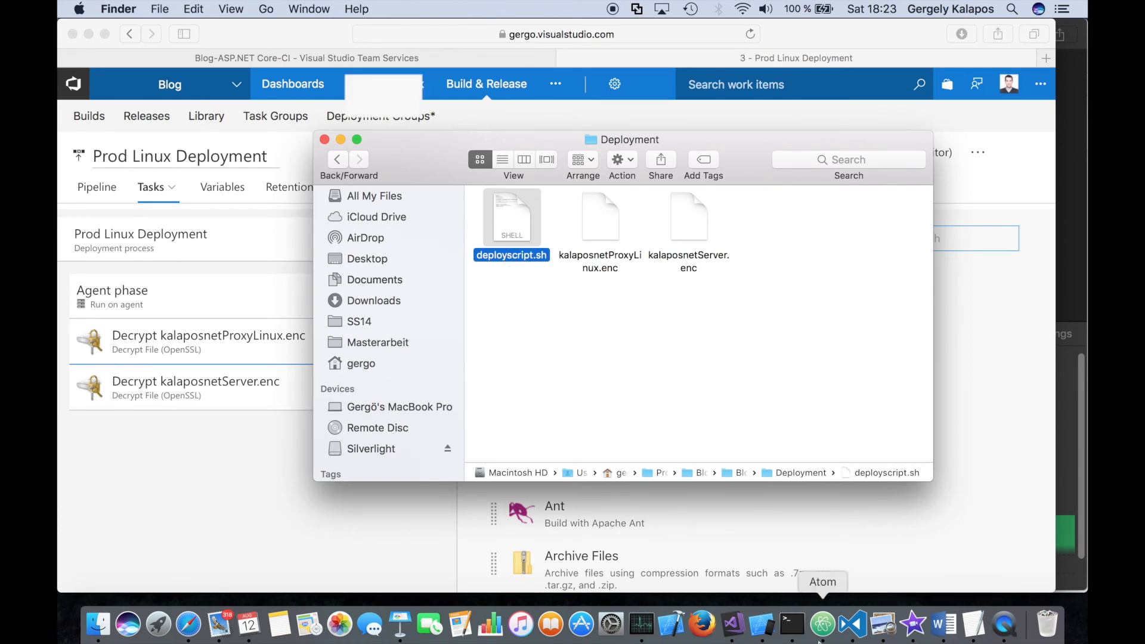
- Switch to Visual Studio Code and examine the chmod lines and the scp command that uploads BlogSite.zip in deployscript.sh
click(853, 624)
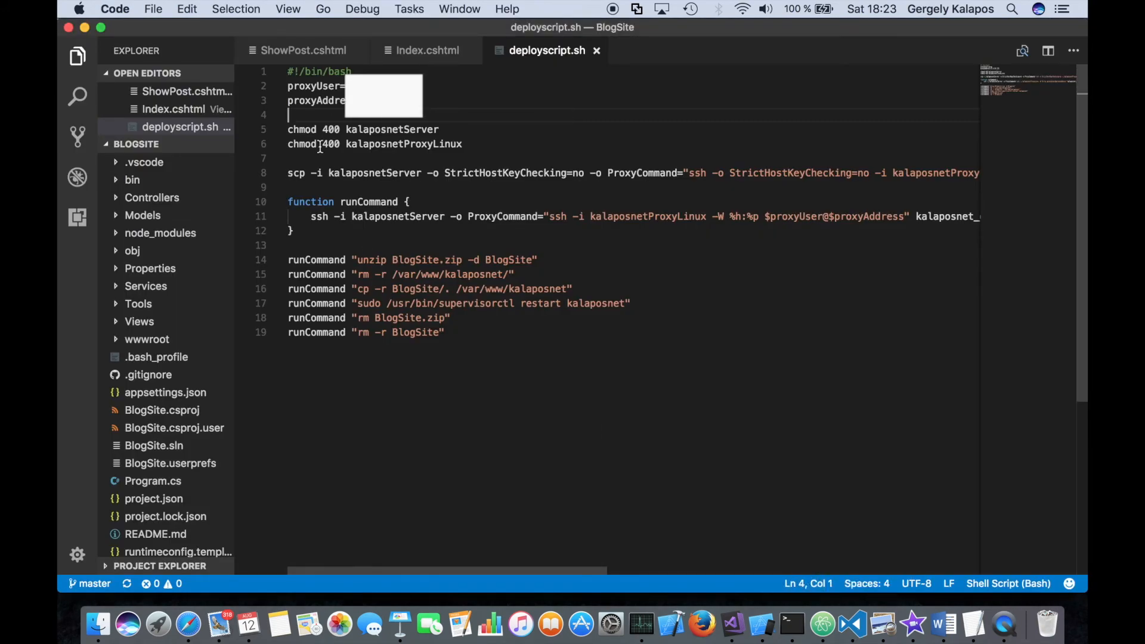
drag(294, 129, 427, 129)
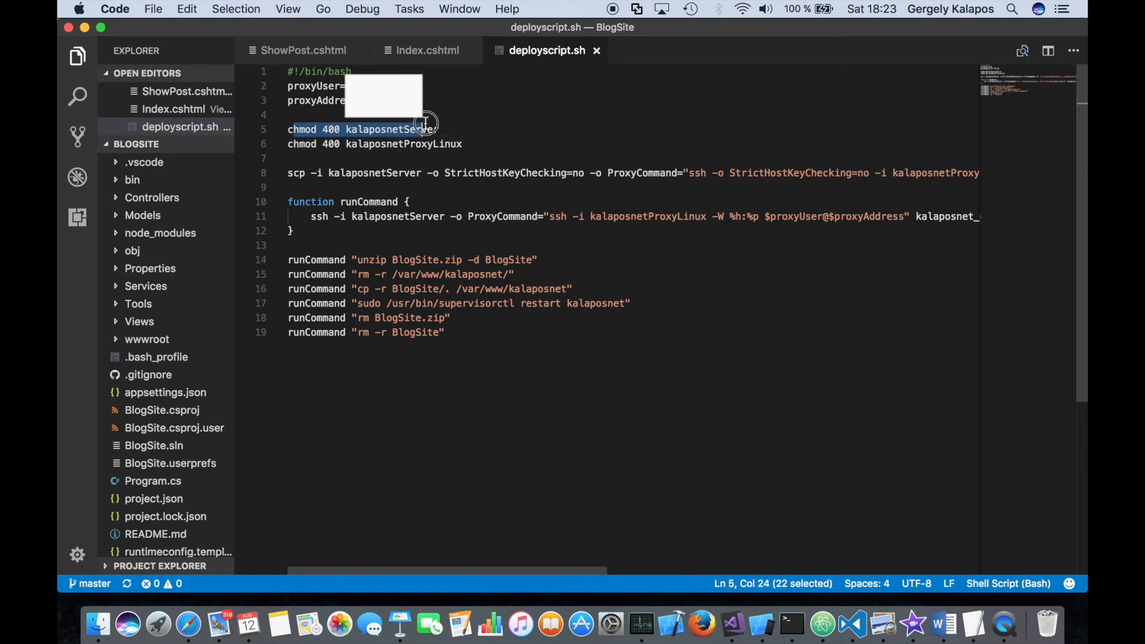
click(346, 146)
drag(346, 146, 428, 145)
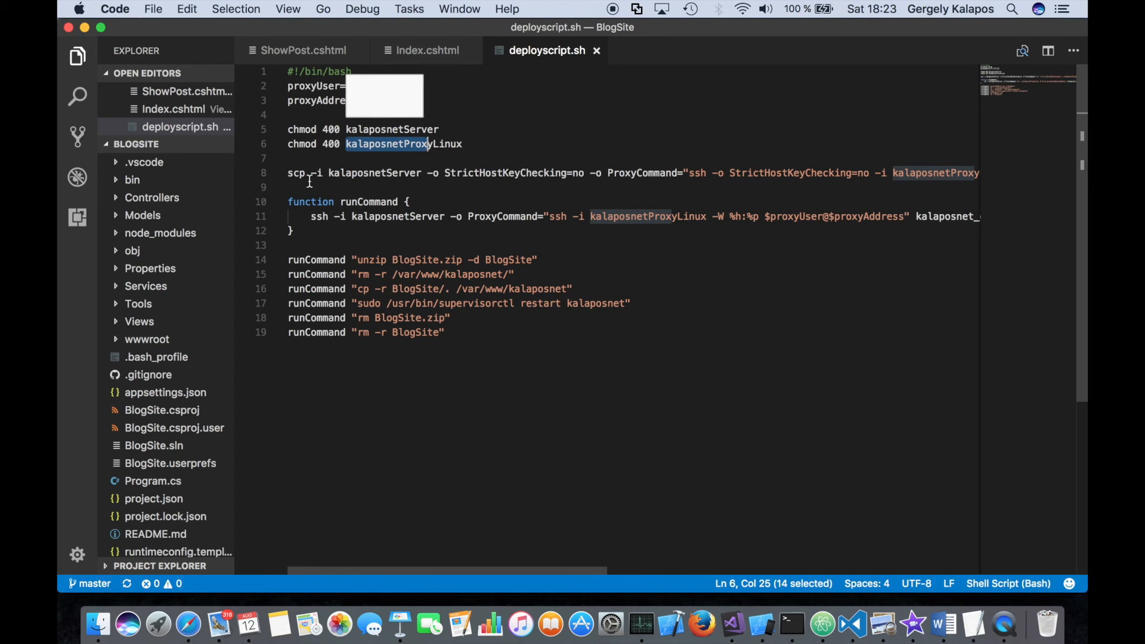
drag(340, 173, 379, 172)
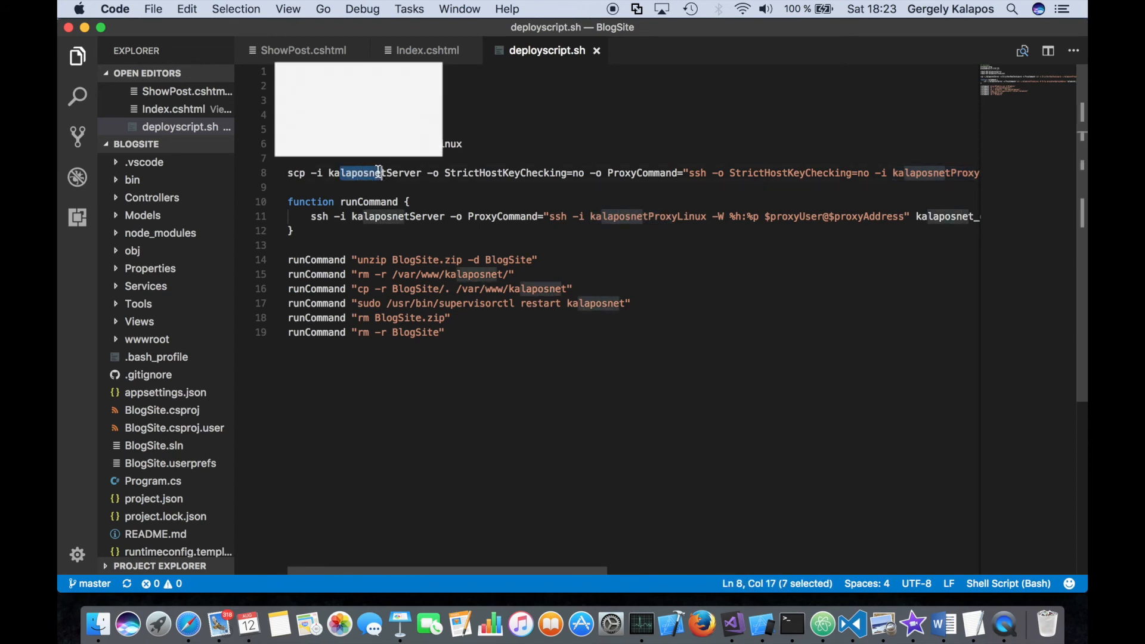
scroll(506, 219, right, 10)
scroll(506, 219, right, 10)
click(756, 173)
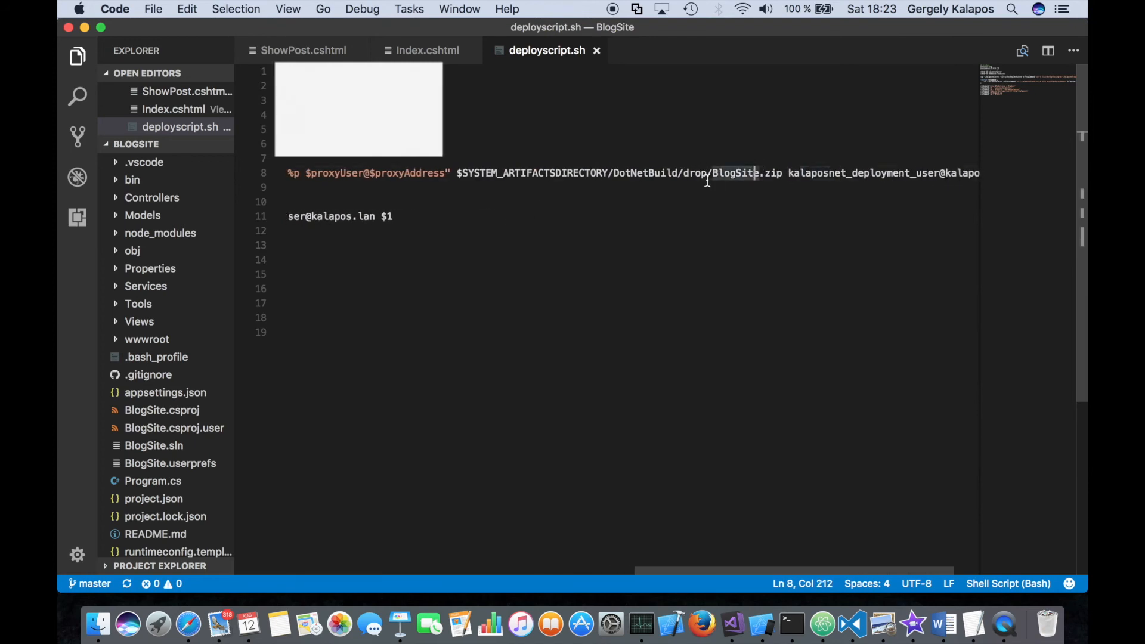
drag(713, 173, 782, 173)
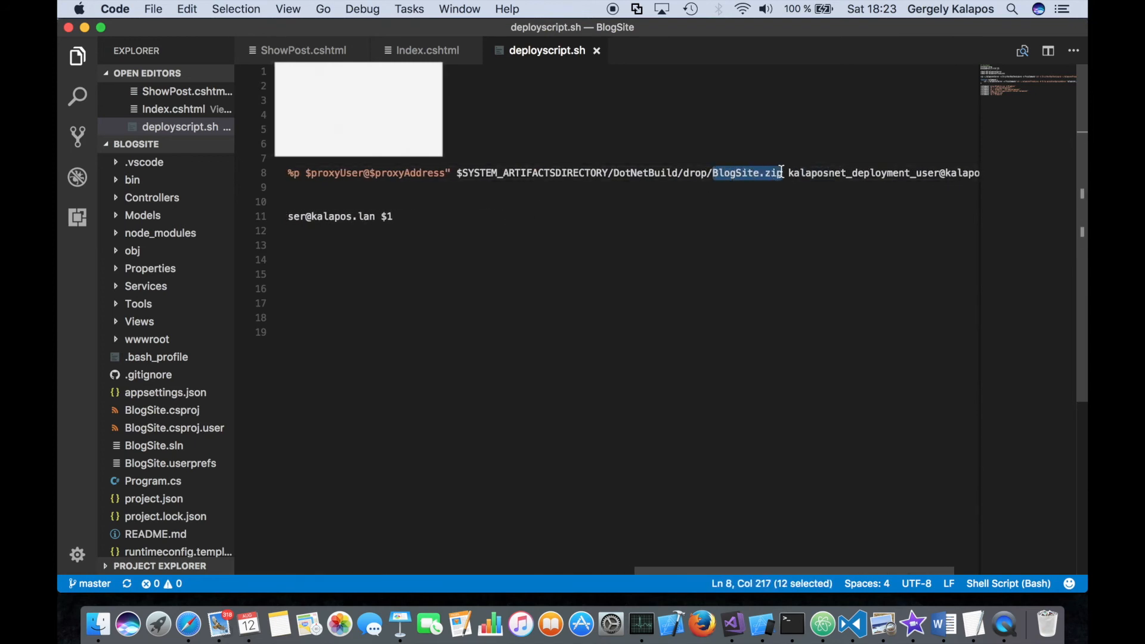
click(467, 173)
drag(467, 172, 605, 173)
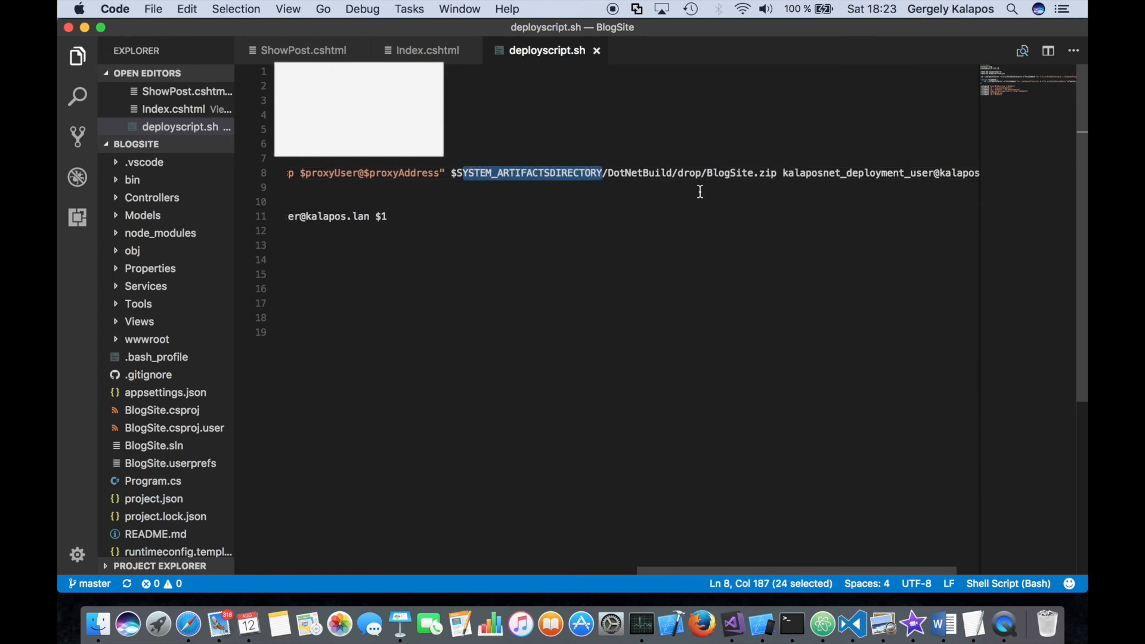
scroll(701, 192, right, 2)
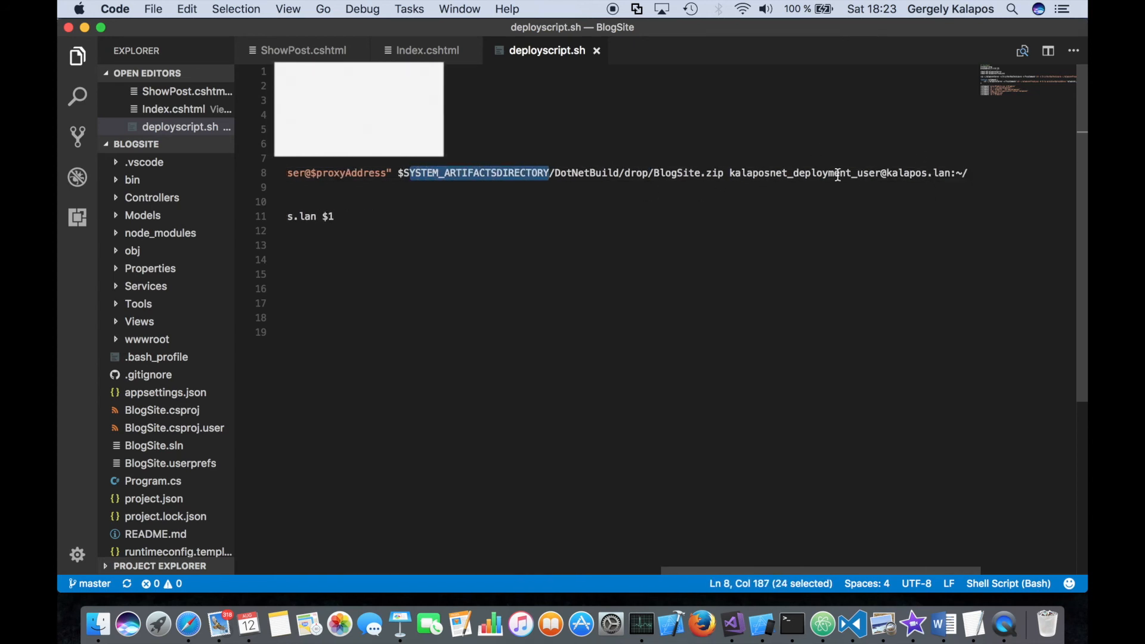
- Examine the runCommand function in deployscript.sh and its unzip, copy, supervisorctl restart and cleanup calls
scroll(883, 170, left, 10)
drag(293, 201, 295, 231)
click(356, 260)
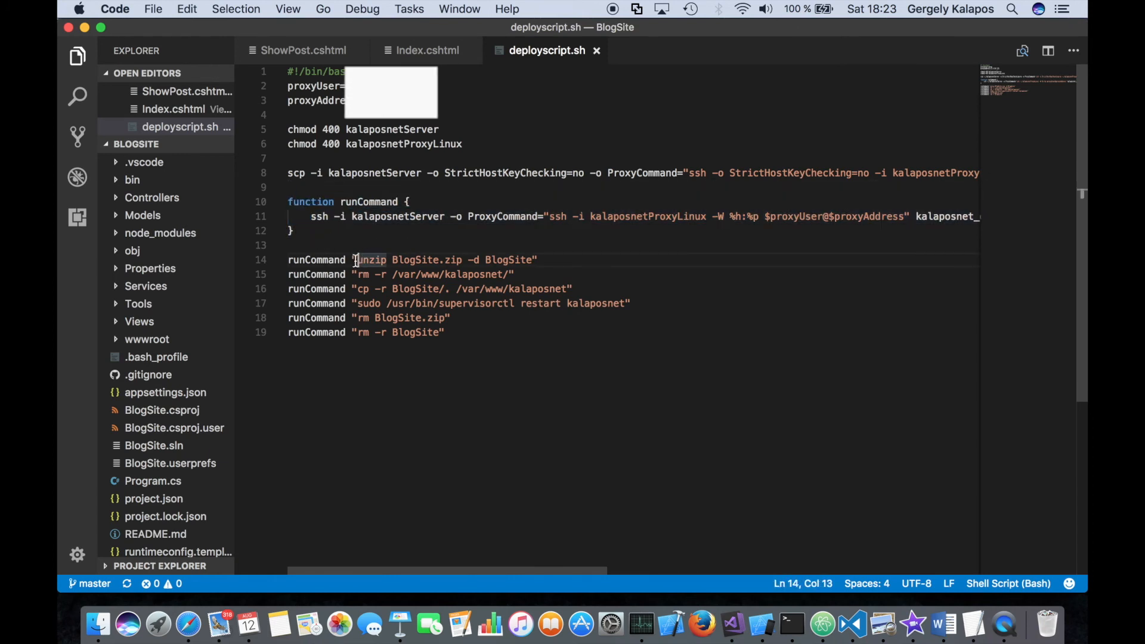
drag(356, 261, 528, 260)
drag(361, 276, 486, 270)
drag(362, 290, 554, 289)
click(504, 289)
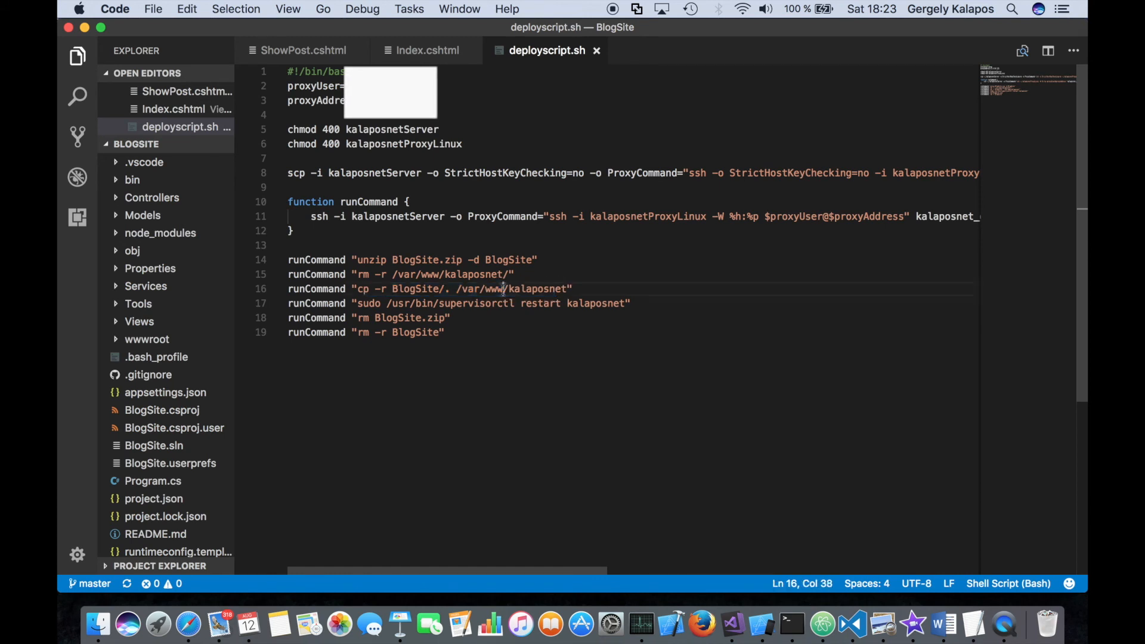
drag(504, 289, 565, 285)
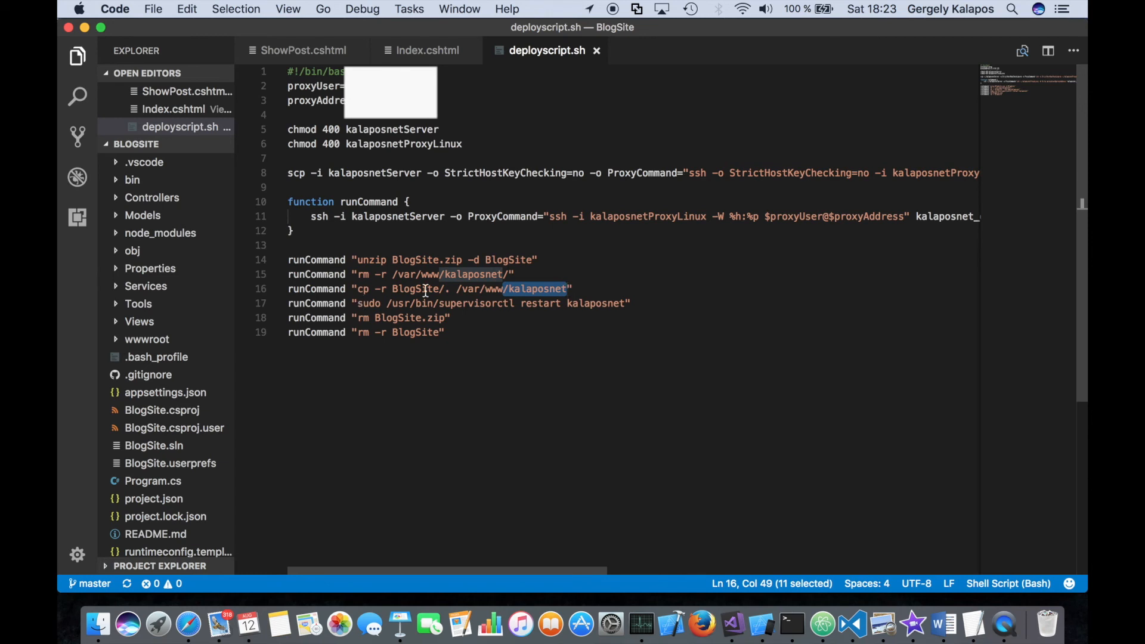
drag(358, 304, 620, 303)
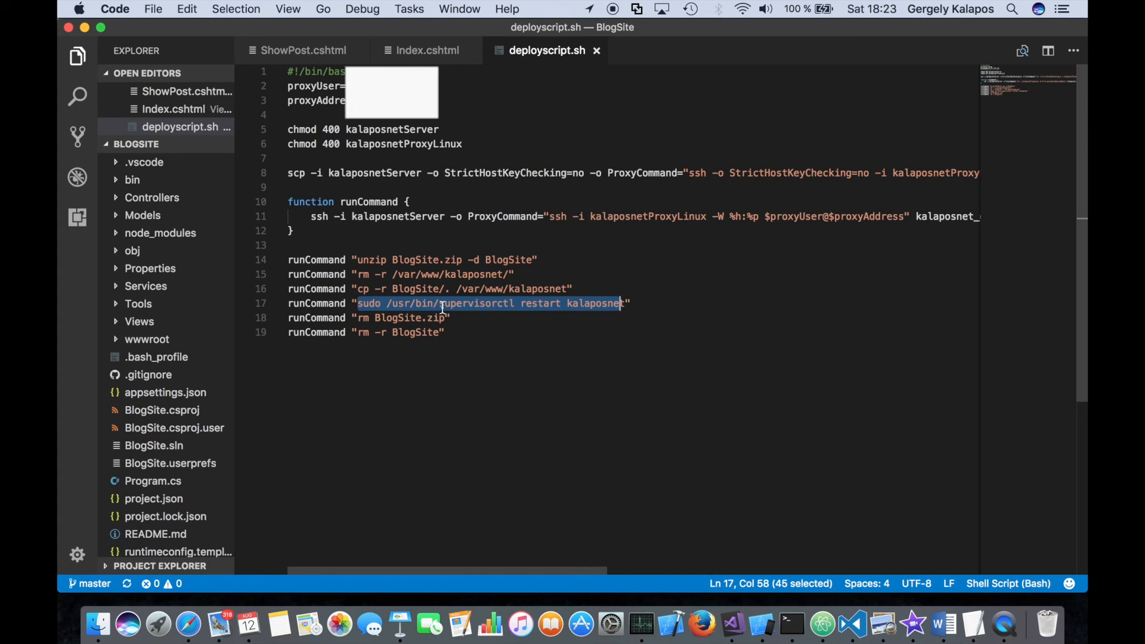
drag(364, 318, 436, 318)
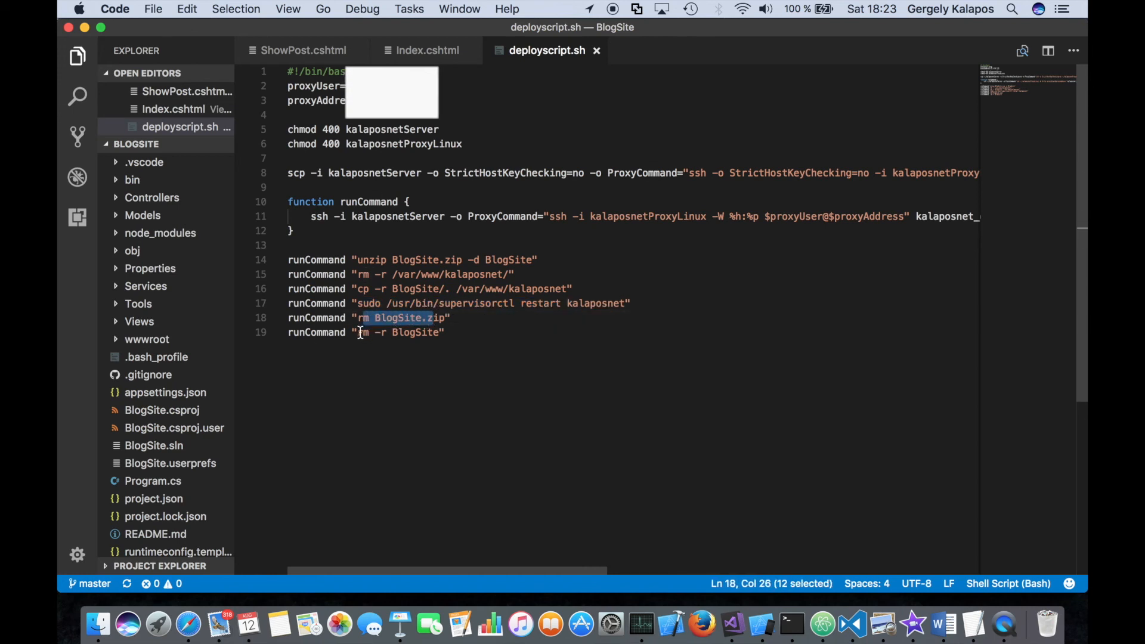
drag(360, 332, 441, 332)
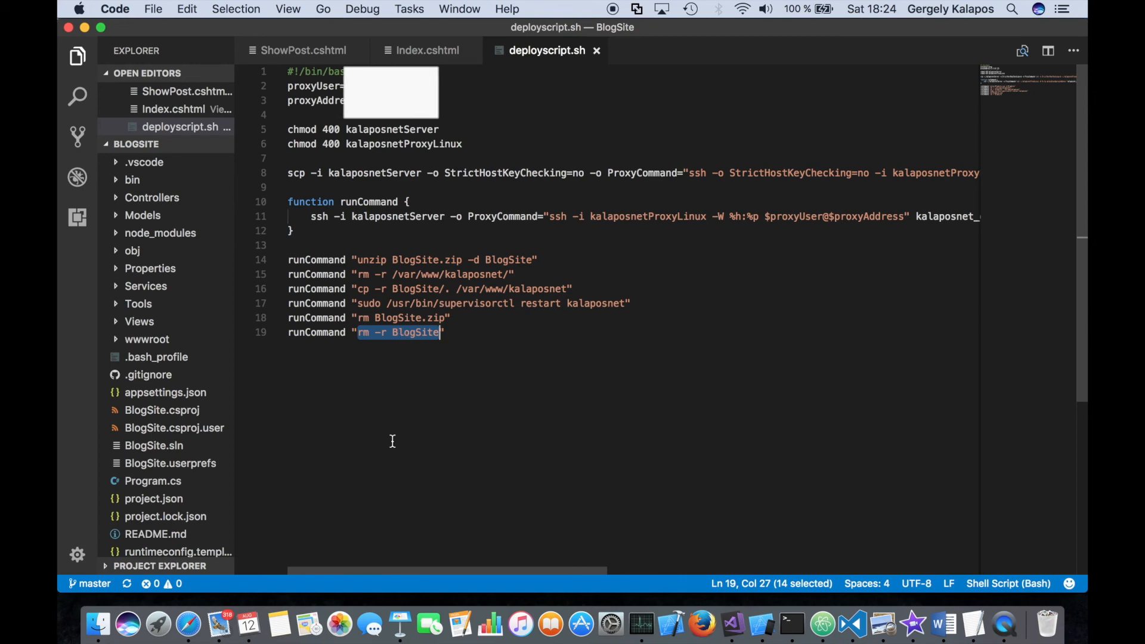
- Return to Safari, search the task catalog for bash, add the Shell Script task, and place it after the kalaposnetServer.enc decrypt task
click(189, 625)
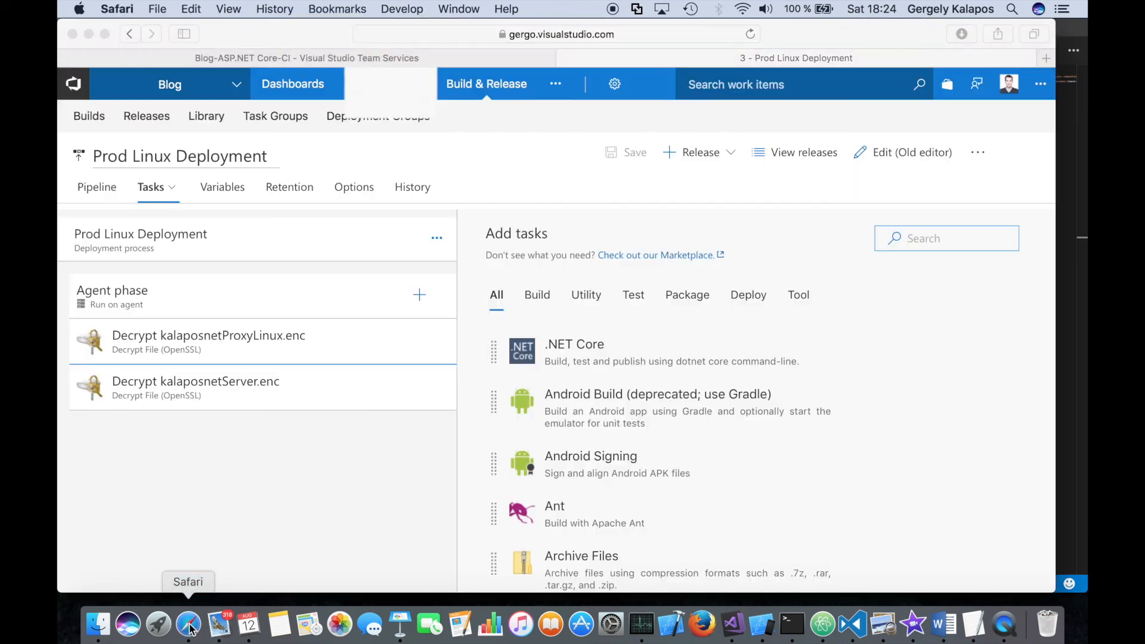
click(970, 241)
text(bash)
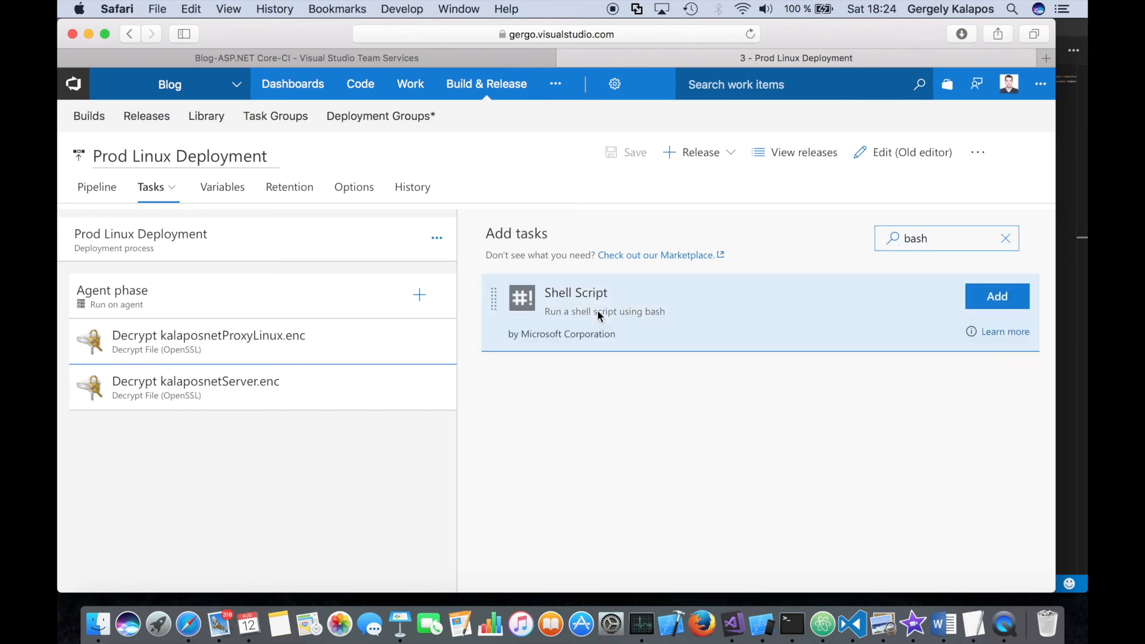
click(992, 301)
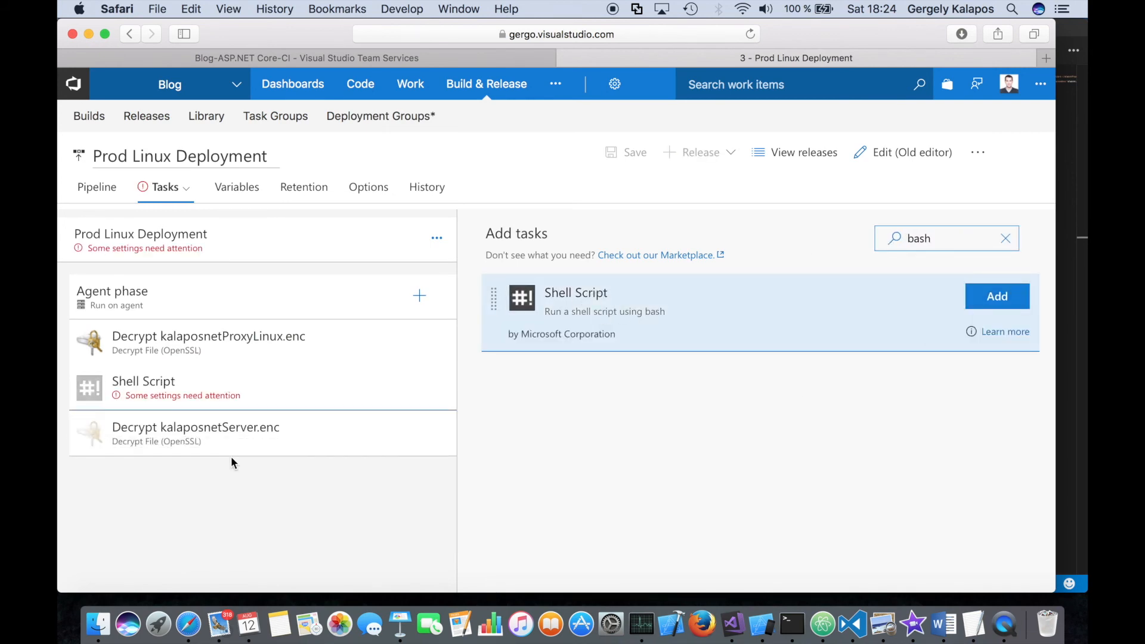
drag(204, 384, 192, 469)
drag(224, 395, 199, 350)
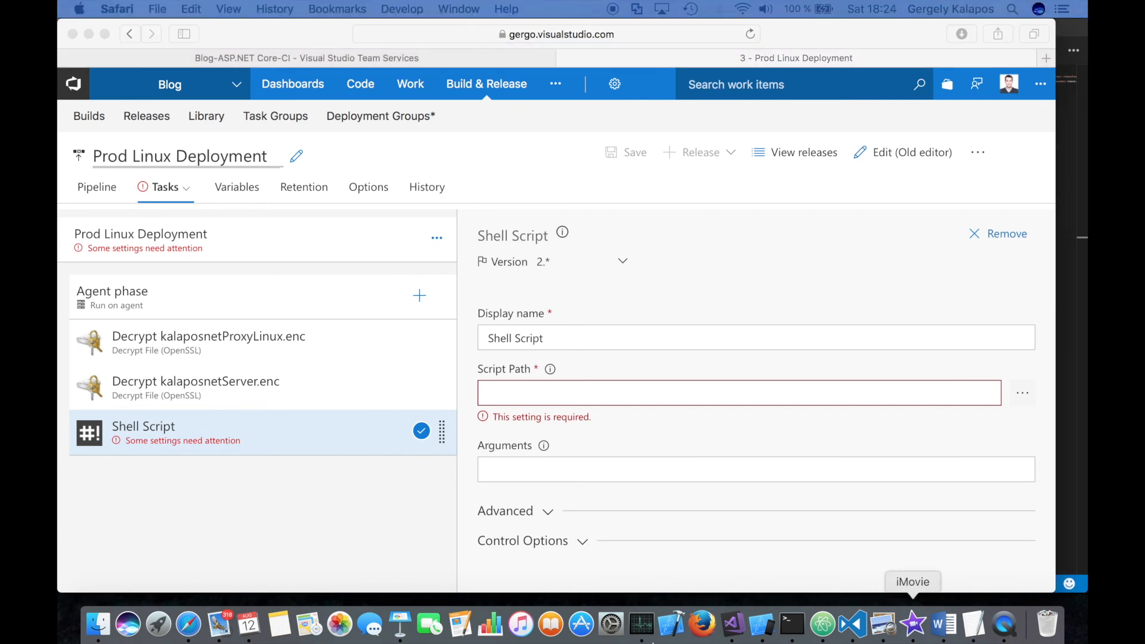
- Set the shell script task's display name to Run Shell Script deployscript.sh
click(558, 331)
key(super+a)
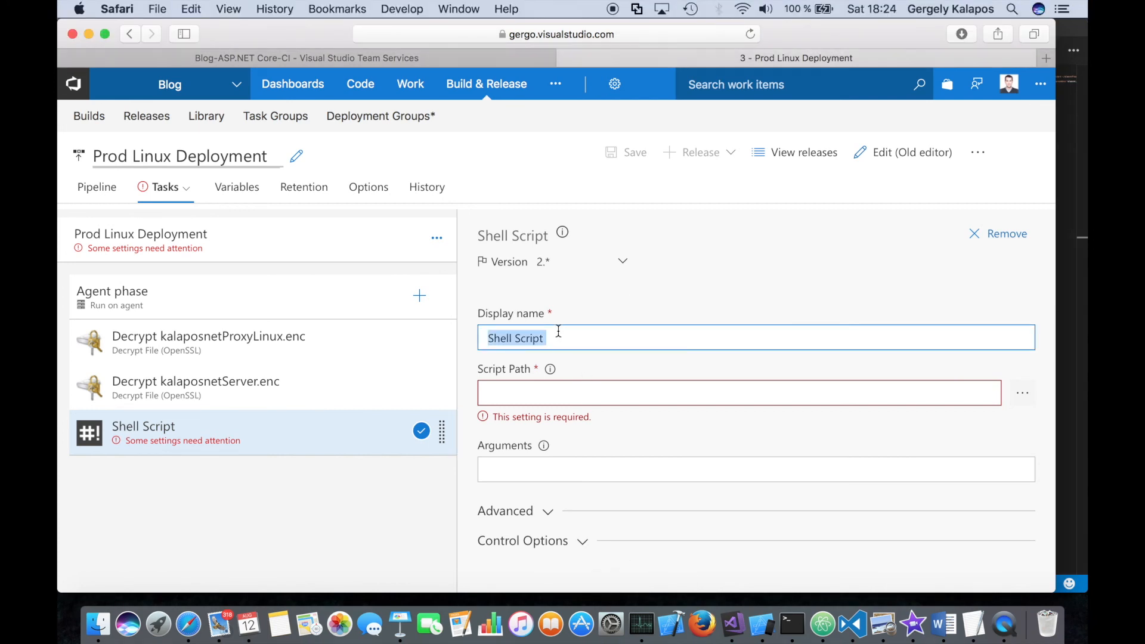
text(Run Shell Script deployscript.sh)
- Set the shell script task's script path to $(System.DefaultWorkingDirectory)/Blog/Deployment/deployscript.sh and save the release definition
click(578, 398)
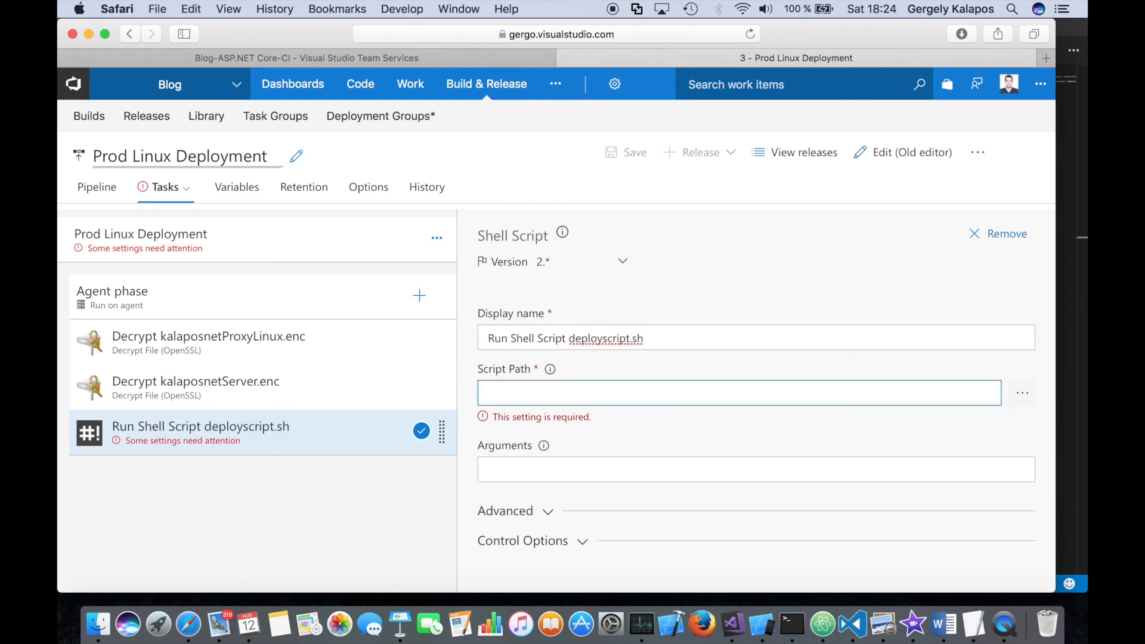
key(super+Tab)
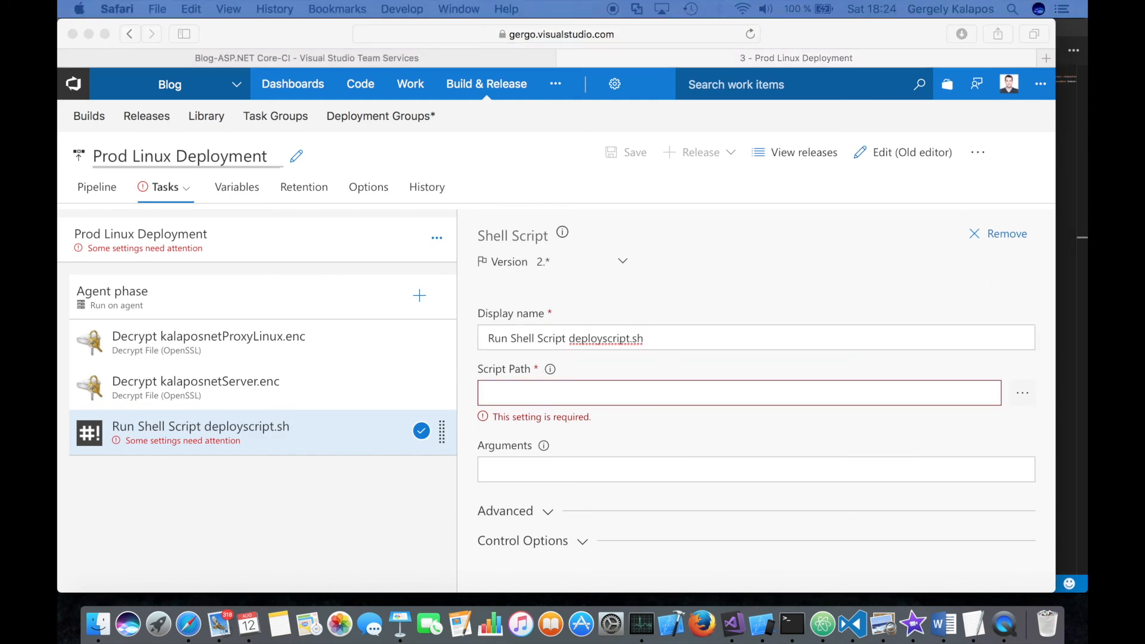
click(525, 392)
text($(System.DefaultWorkingDirectory)/Blog/Deployment/deployscript.sh)
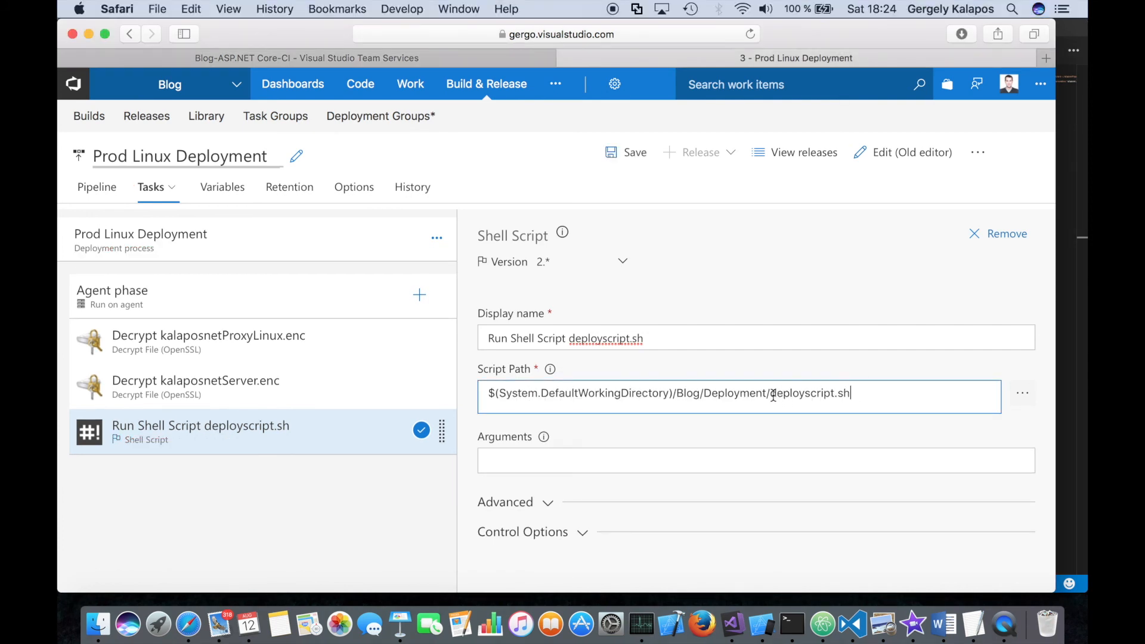
drag(773, 395, 867, 394)
scroll(832, 412, down, 1)
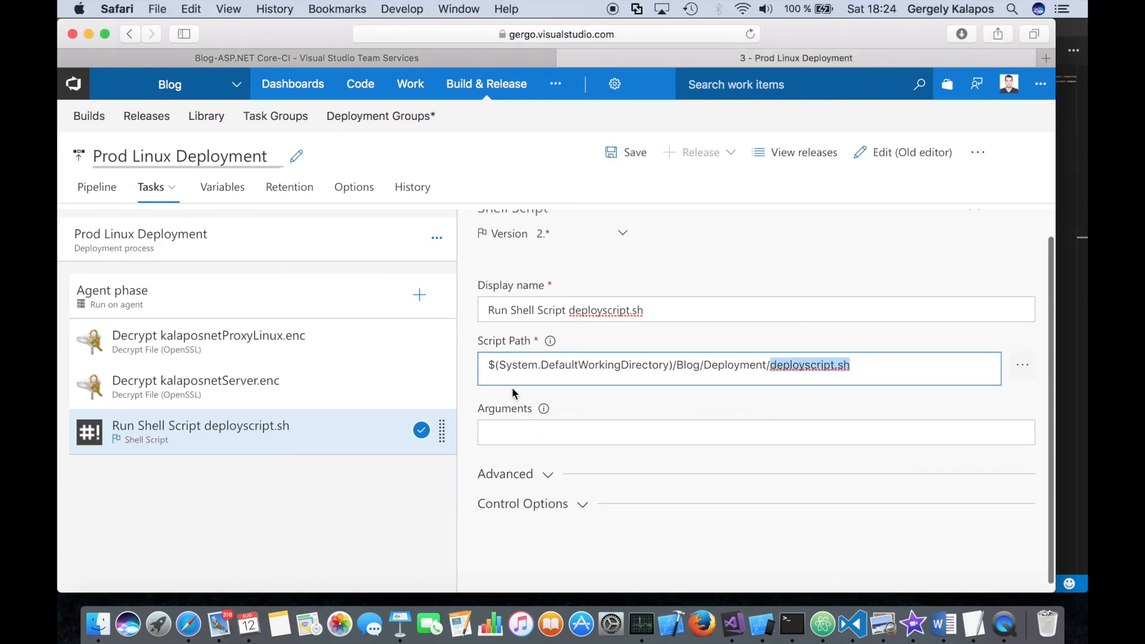
drag(705, 364, 766, 365)
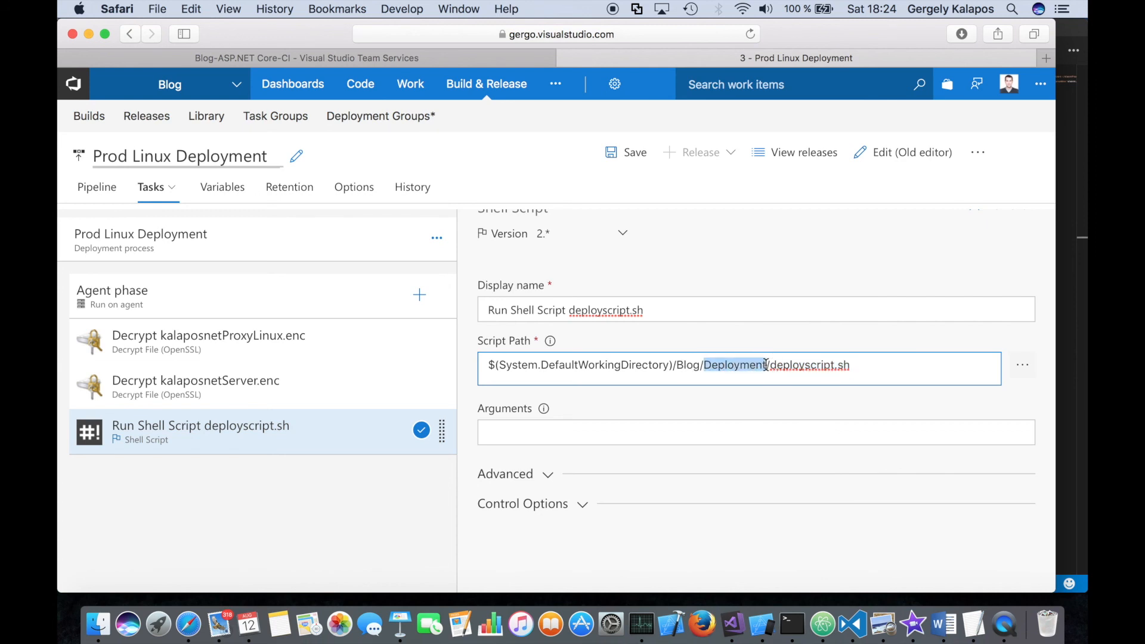
scroll(766, 365, down, 1)
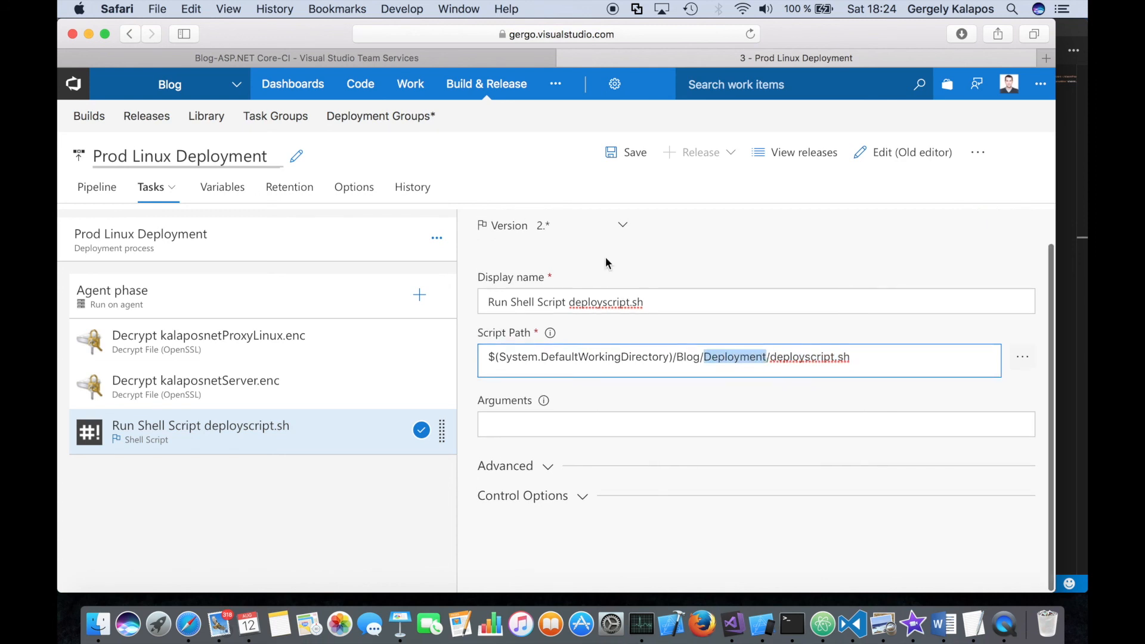
click(624, 152)
click(681, 401)
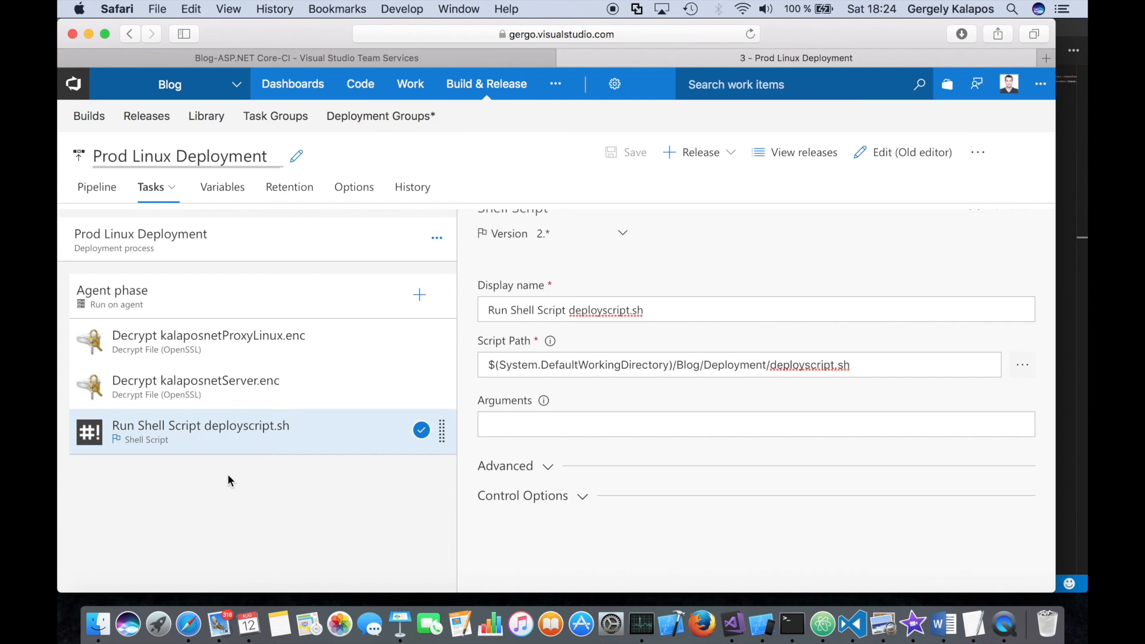
- Review the kalaposnetServer.enc decrypt task, search the task catalog for ssh and look at the Install SSH Key task
click(182, 390)
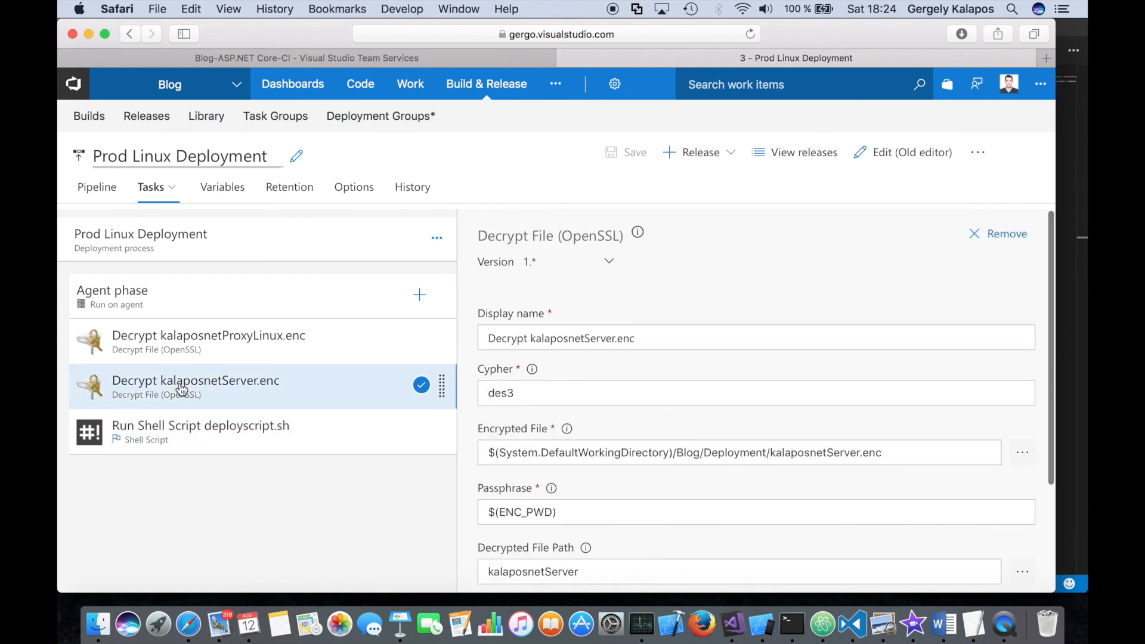
scroll(691, 288, down, 3)
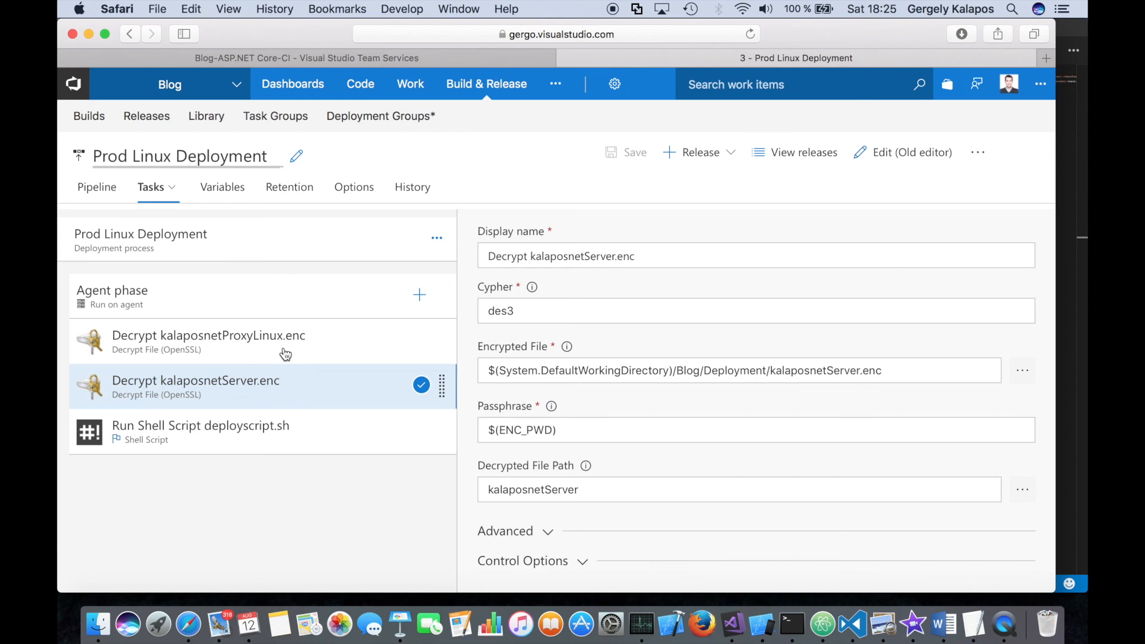
click(419, 294)
click(910, 244)
text(ssh)
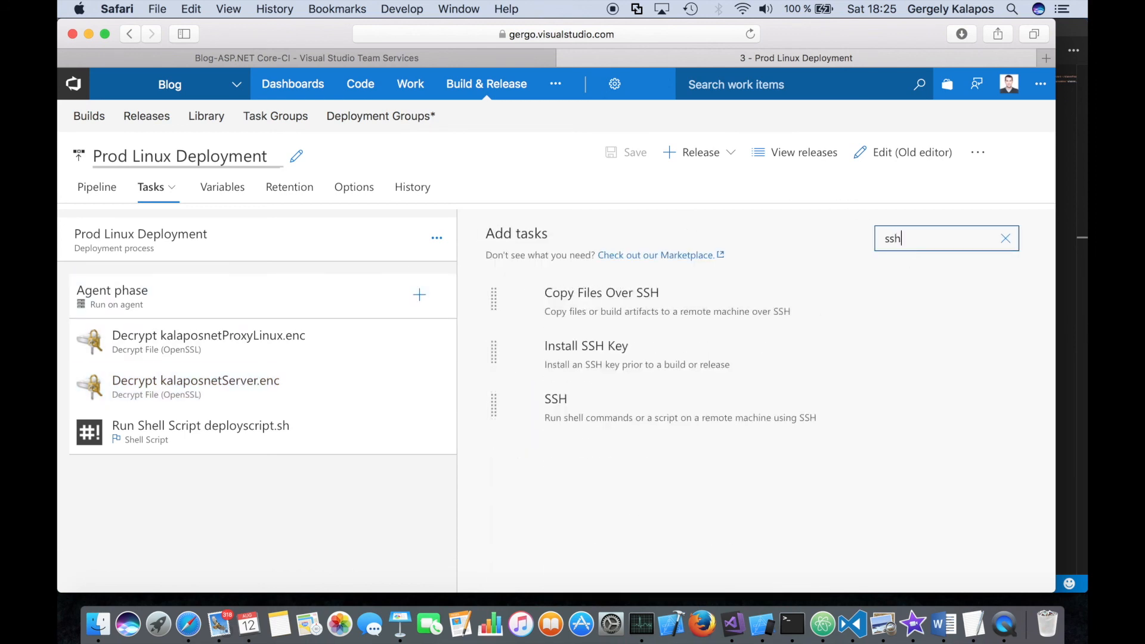
click(630, 351)
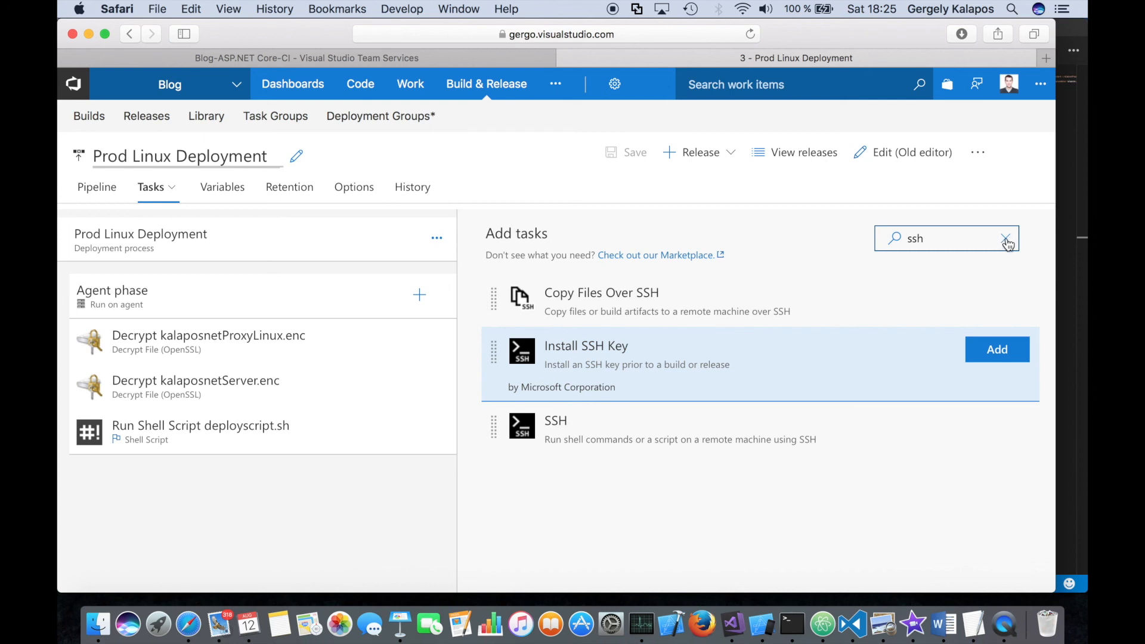
click(1007, 241)
- Review the settings of the two decrypt tasks and the deployscript.sh shell script task in the agent phase
click(252, 388)
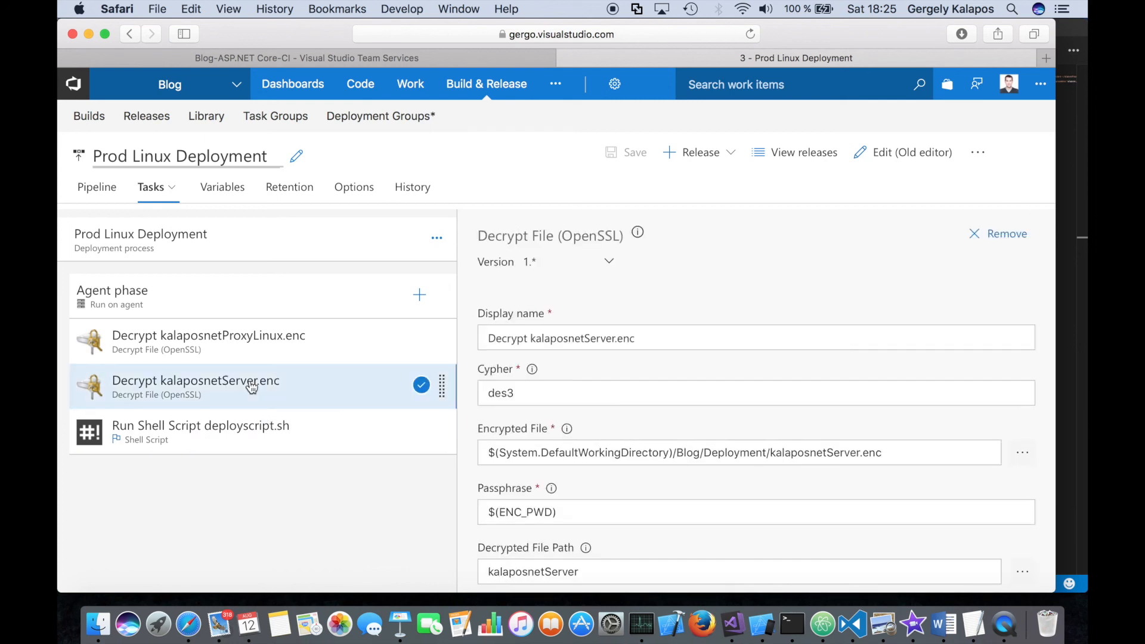
click(250, 427)
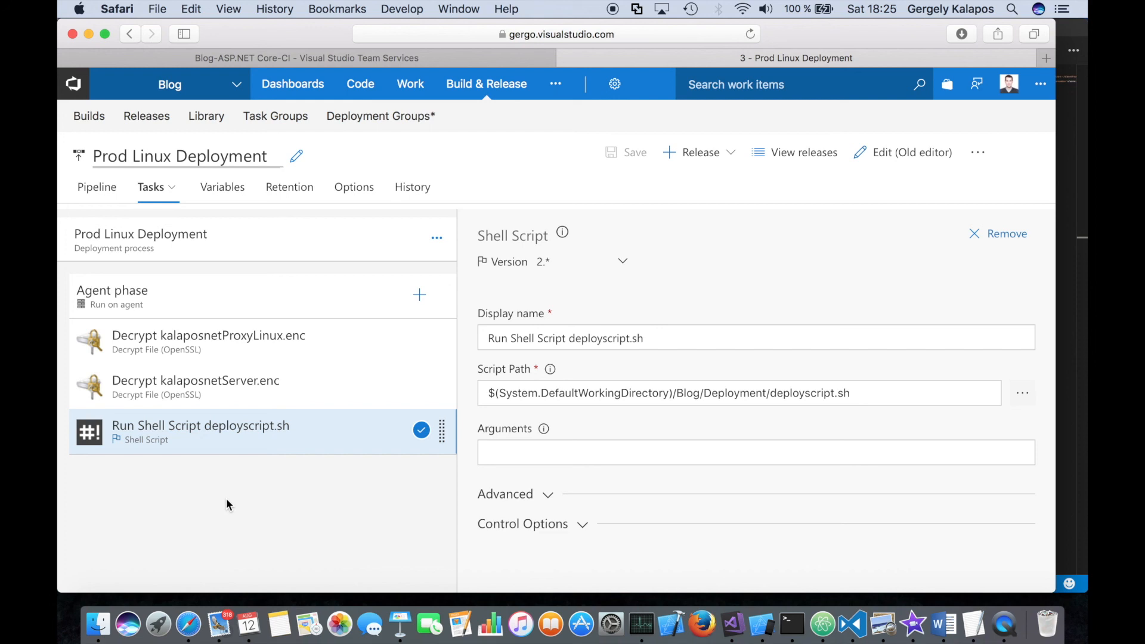
click(263, 394)
click(248, 428)
click(332, 400)
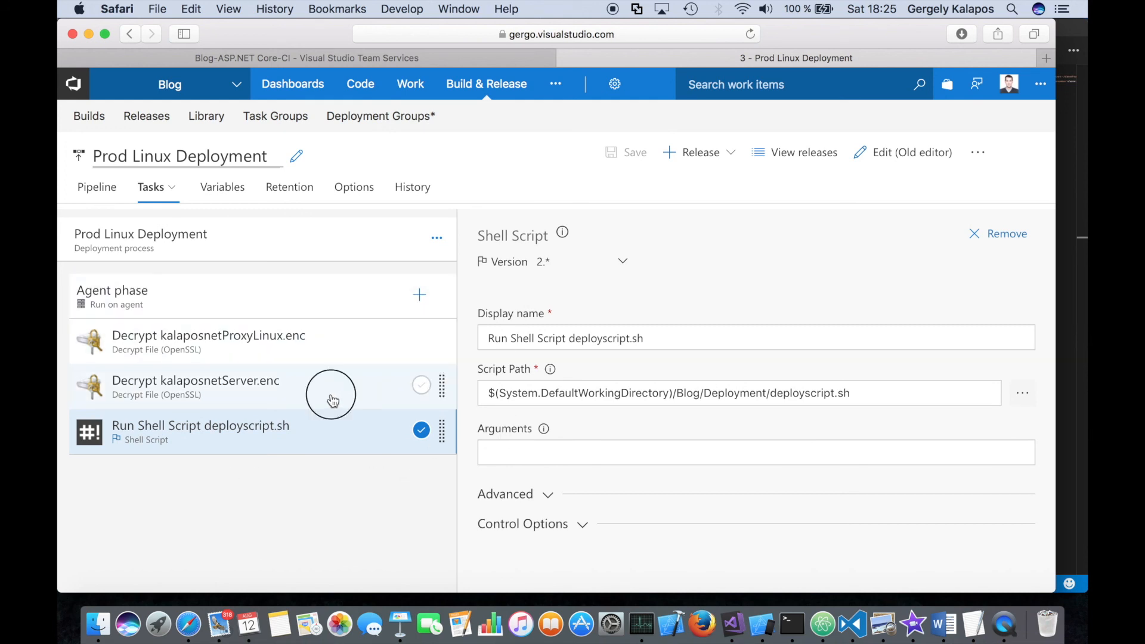
click(327, 431)
click(300, 399)
click(302, 345)
click(297, 389)
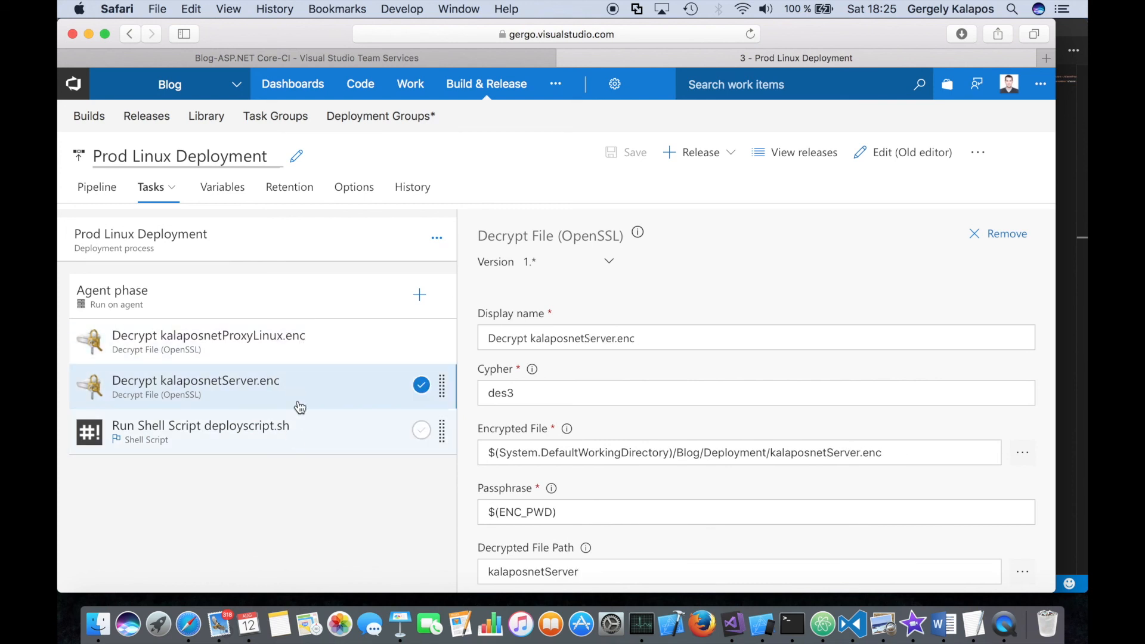